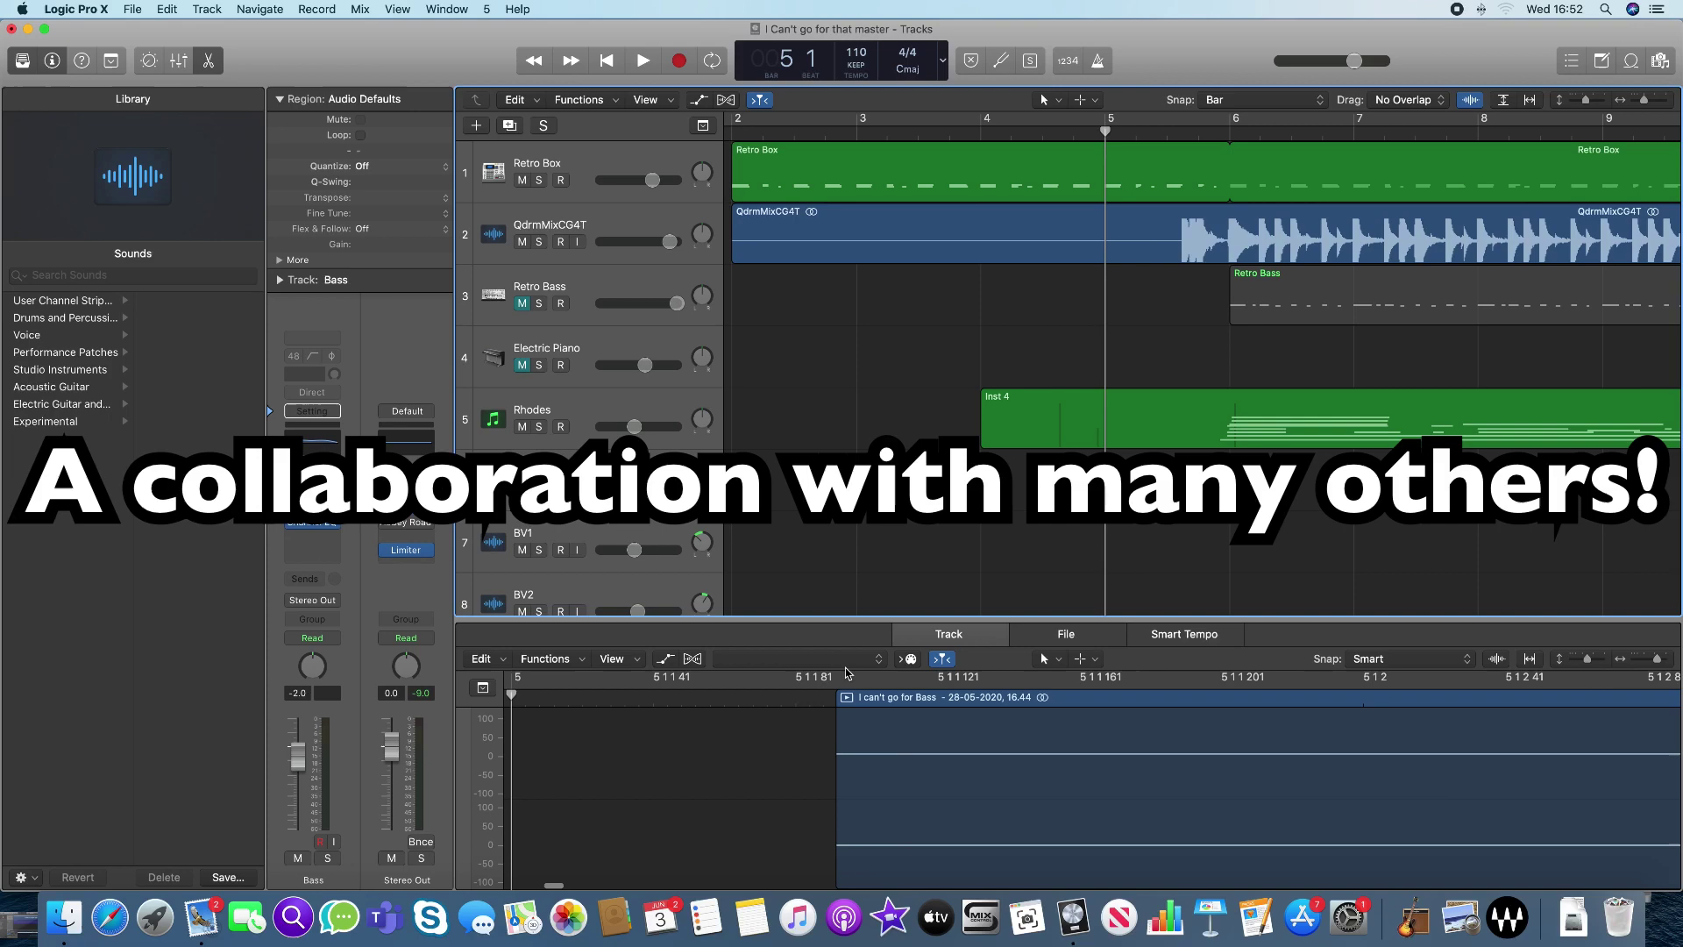
{"action": "key", "text": "comma"}
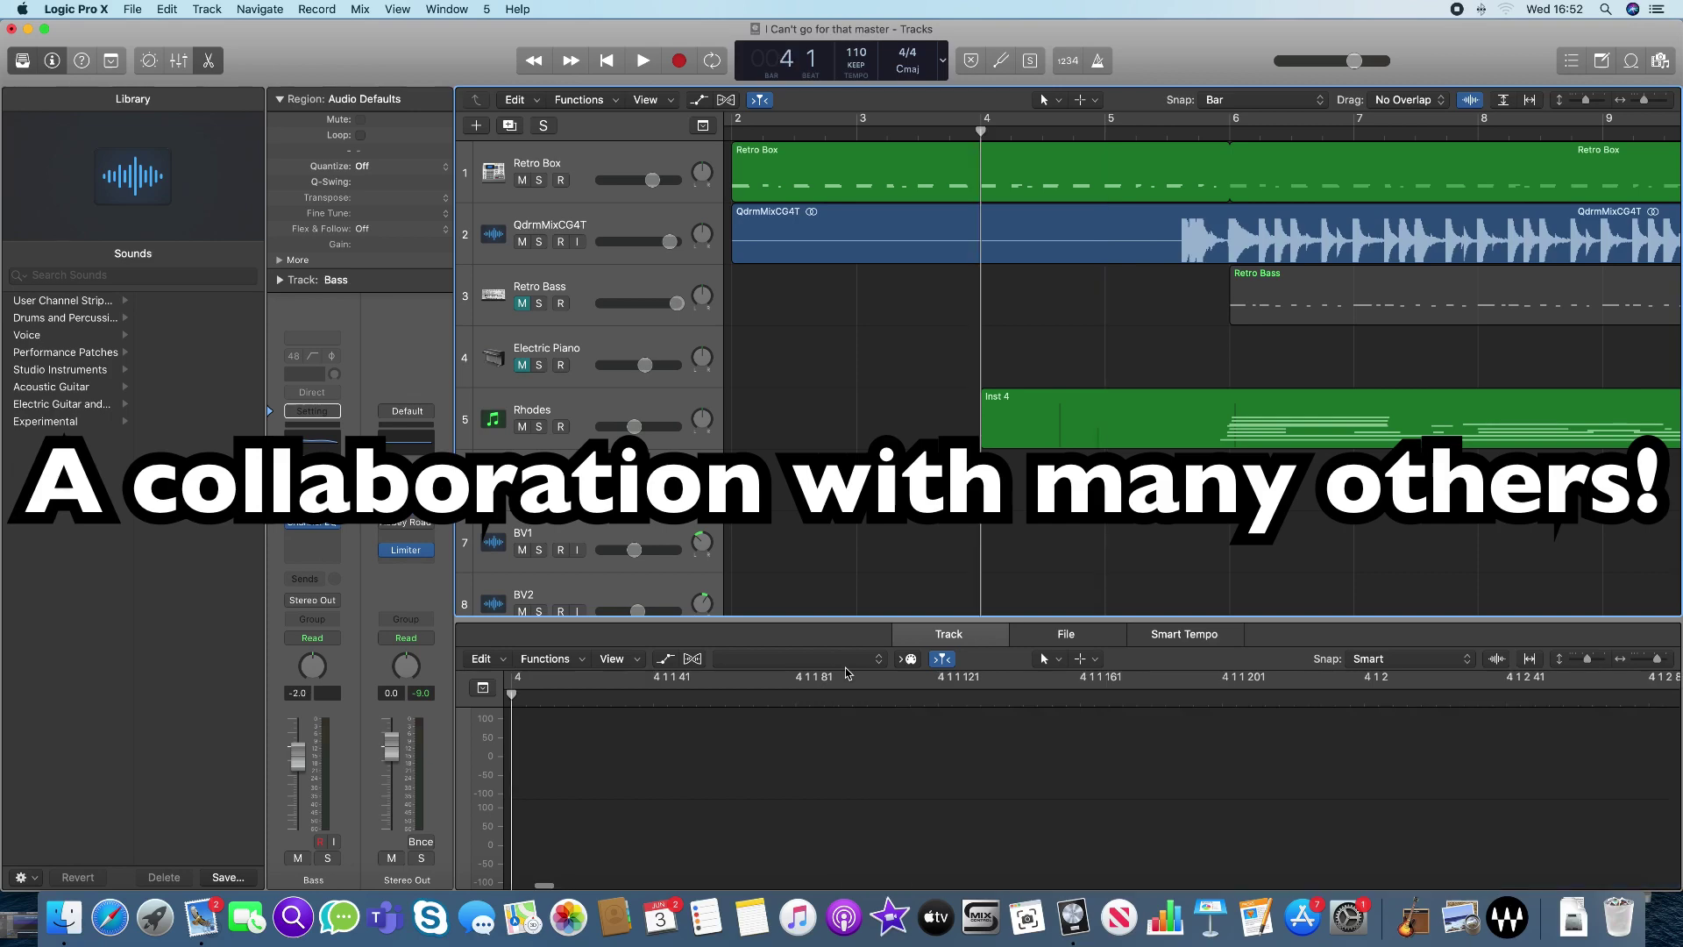
Play the song from bar 22 while viewing the vocal, guitar and bass tracks, and stop playback around bar 26
{"action": "key", "text": "period"}
{"action": "key", "text": "period"}
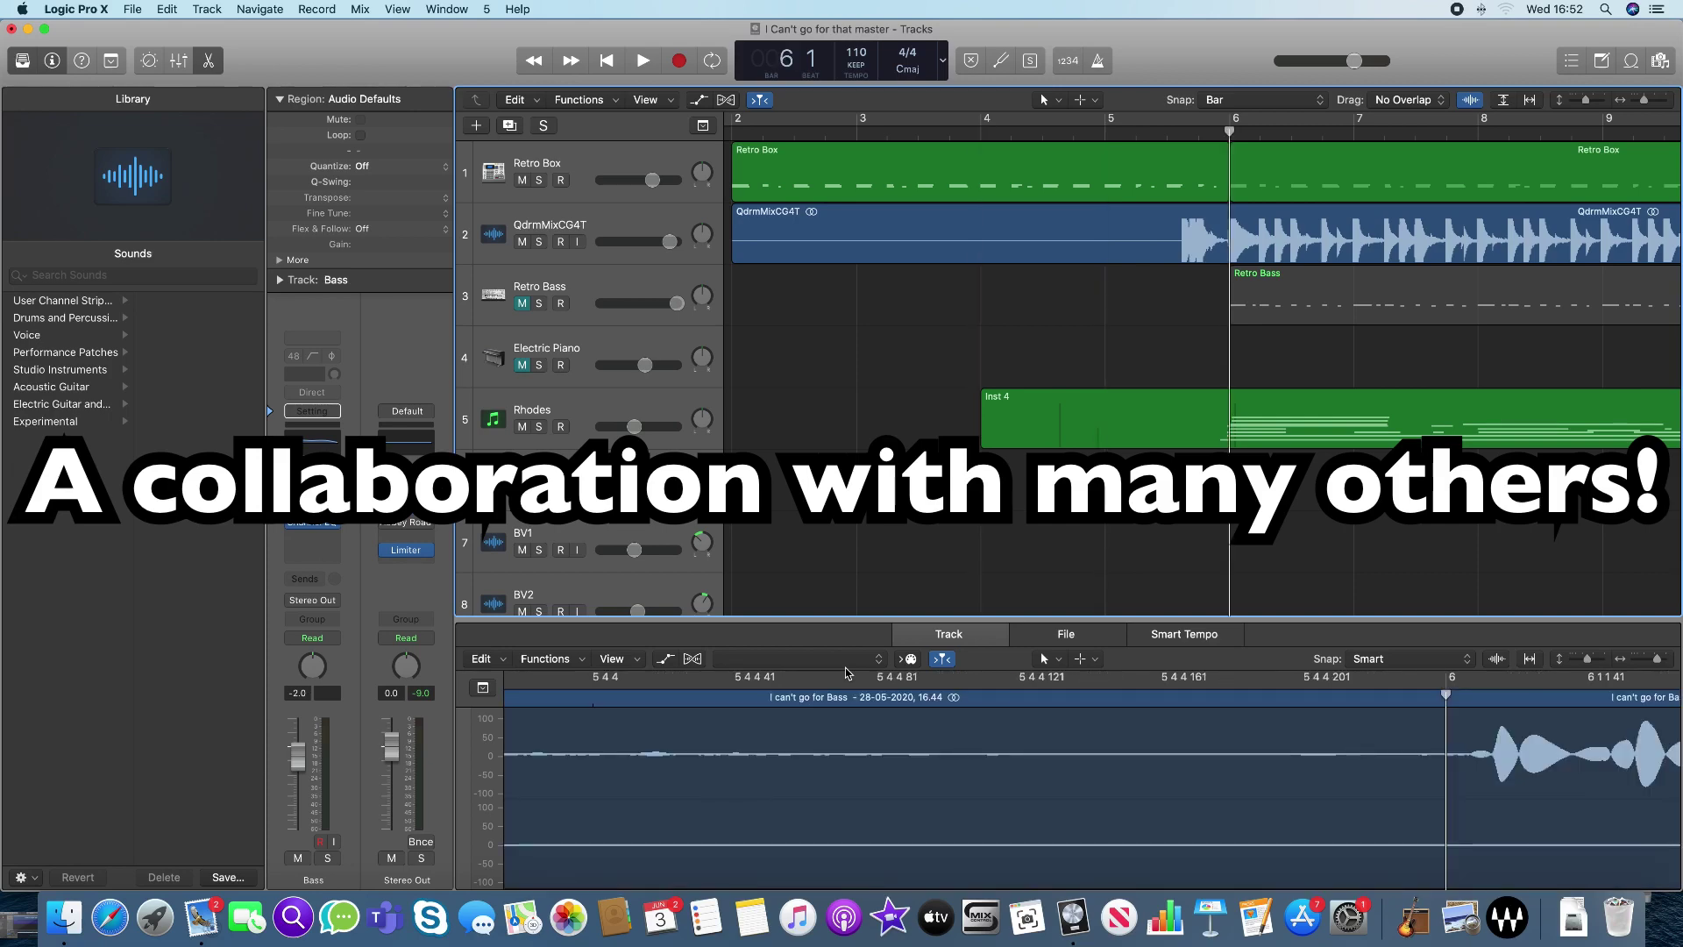
{"action": "key", "text": "."}
{"action": "key", "text": "."}
{"action": "key", "text": "."}
{"action": "key", "text": "."}
{"action": "key", "text": "."}
{"action": "key", "text": "."}
{"action": "key", "text": "."}
{"action": "key", "text": "."}
{"action": "key", "text": "."}
{"action": "key", "text": "."}
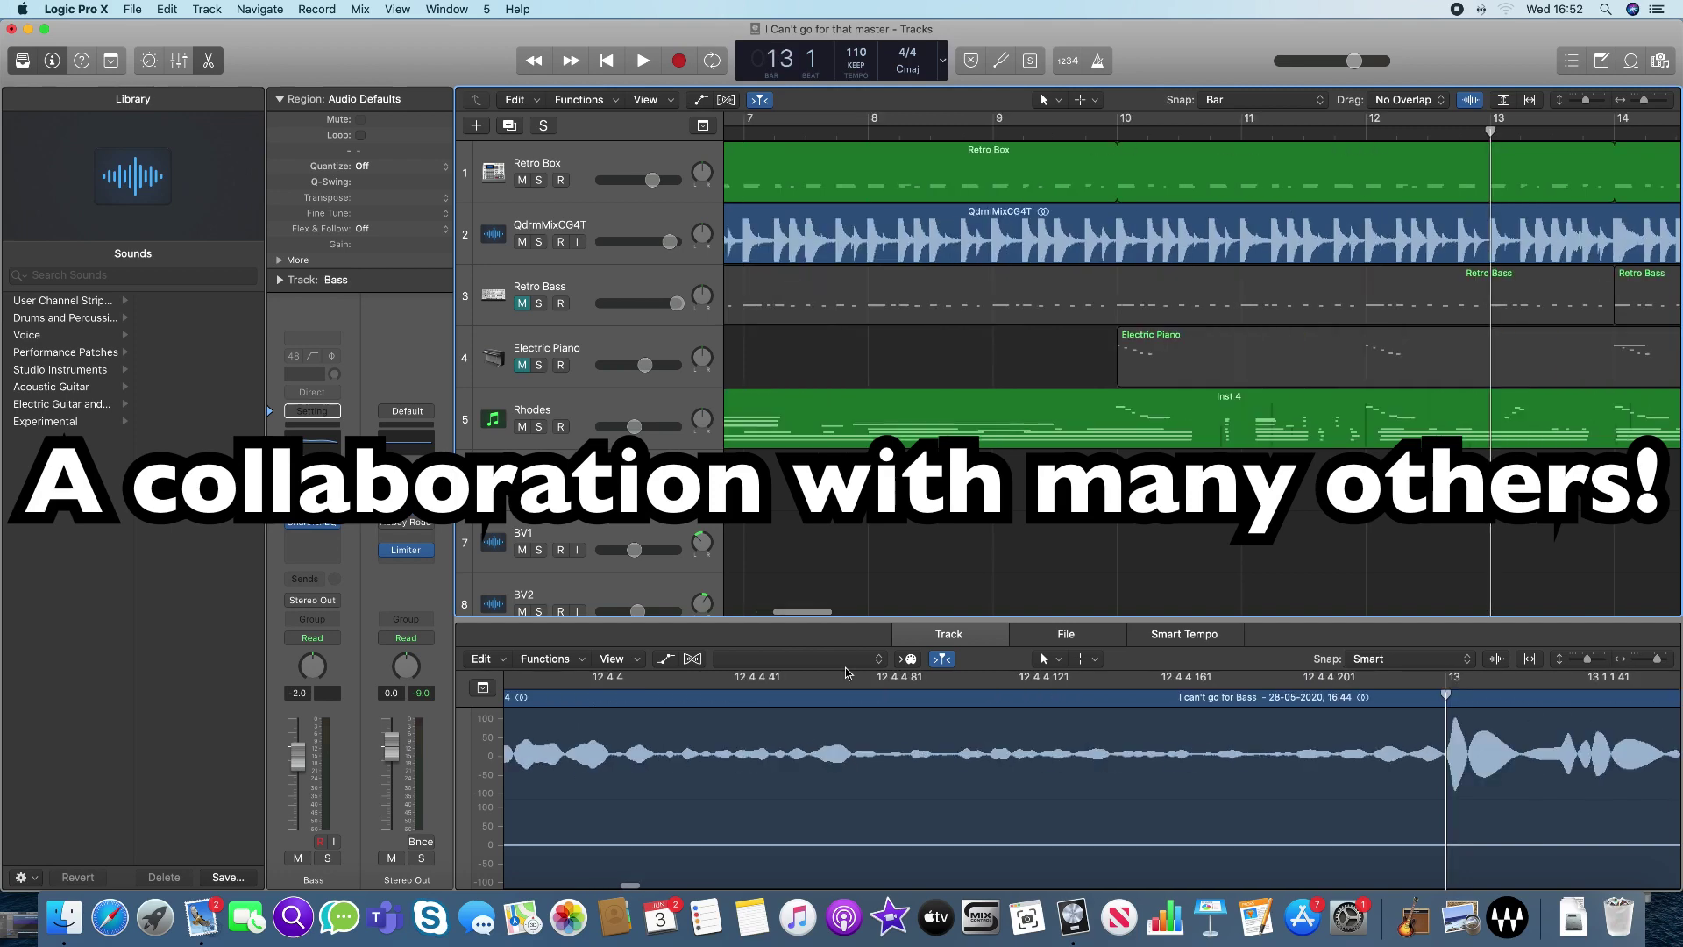
{"action": "key", "text": "."}
{"action": "key", "text": "."}
{"action": "key", "text": "."}
{"action": "key", "text": "."}
{"action": "key", "text": "."}
{"action": "key", "text": "."}
{"action": "key", "text": "."}
{"action": "key", "text": "."}
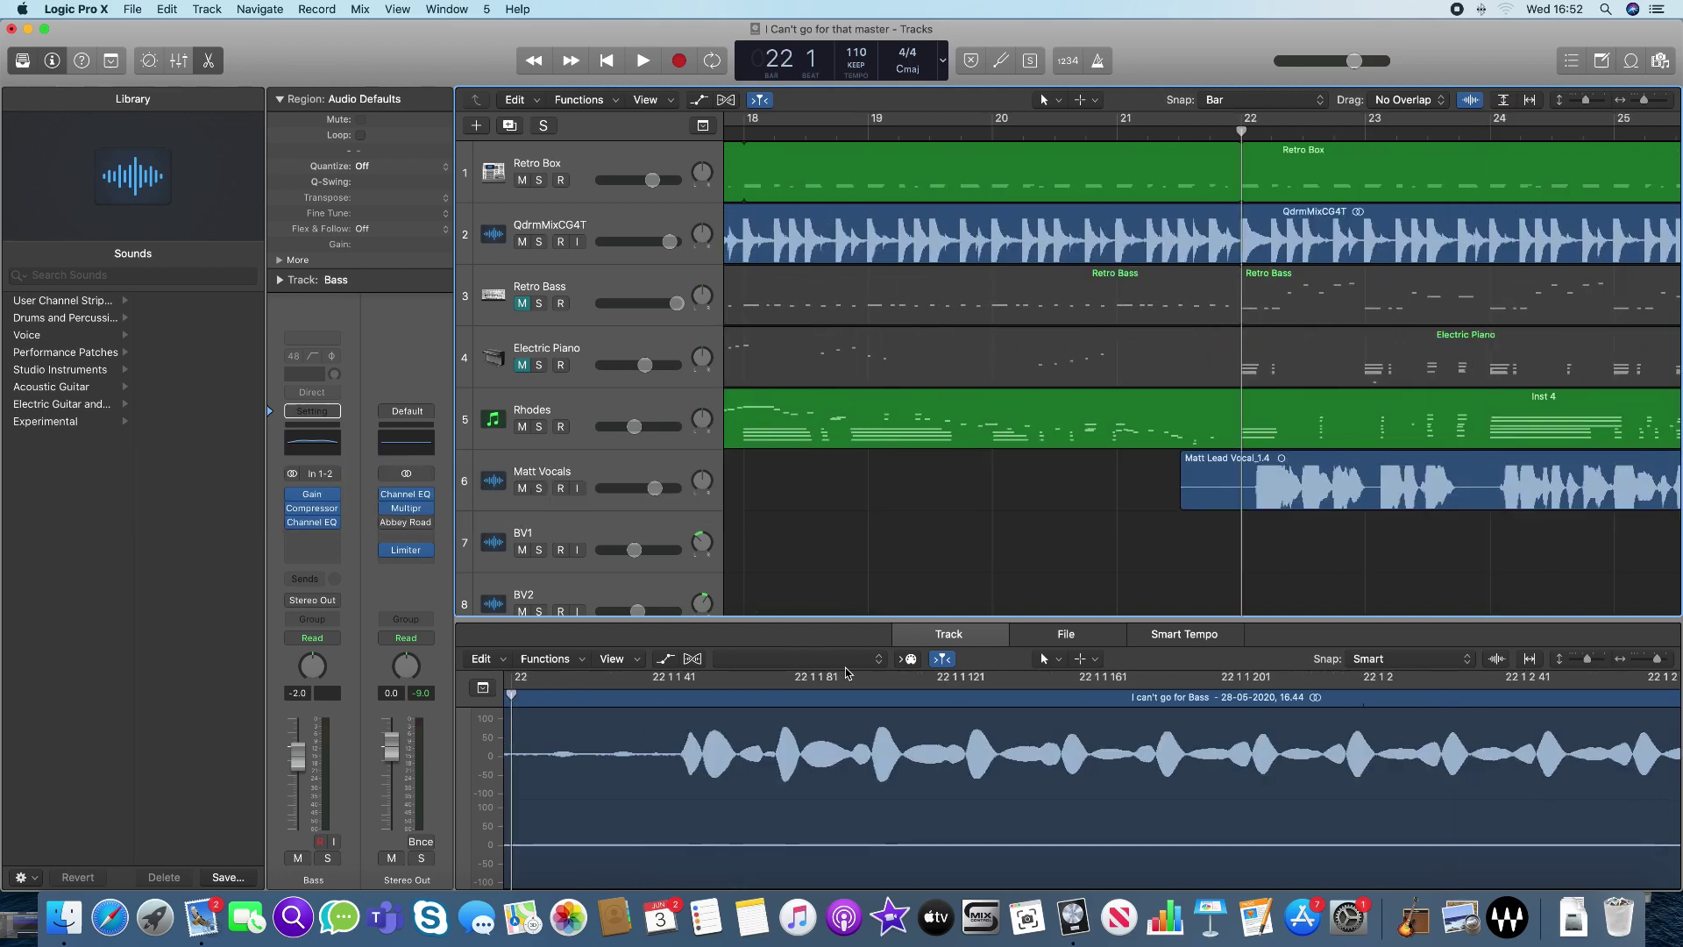
{"action": "key", "text": "space"}
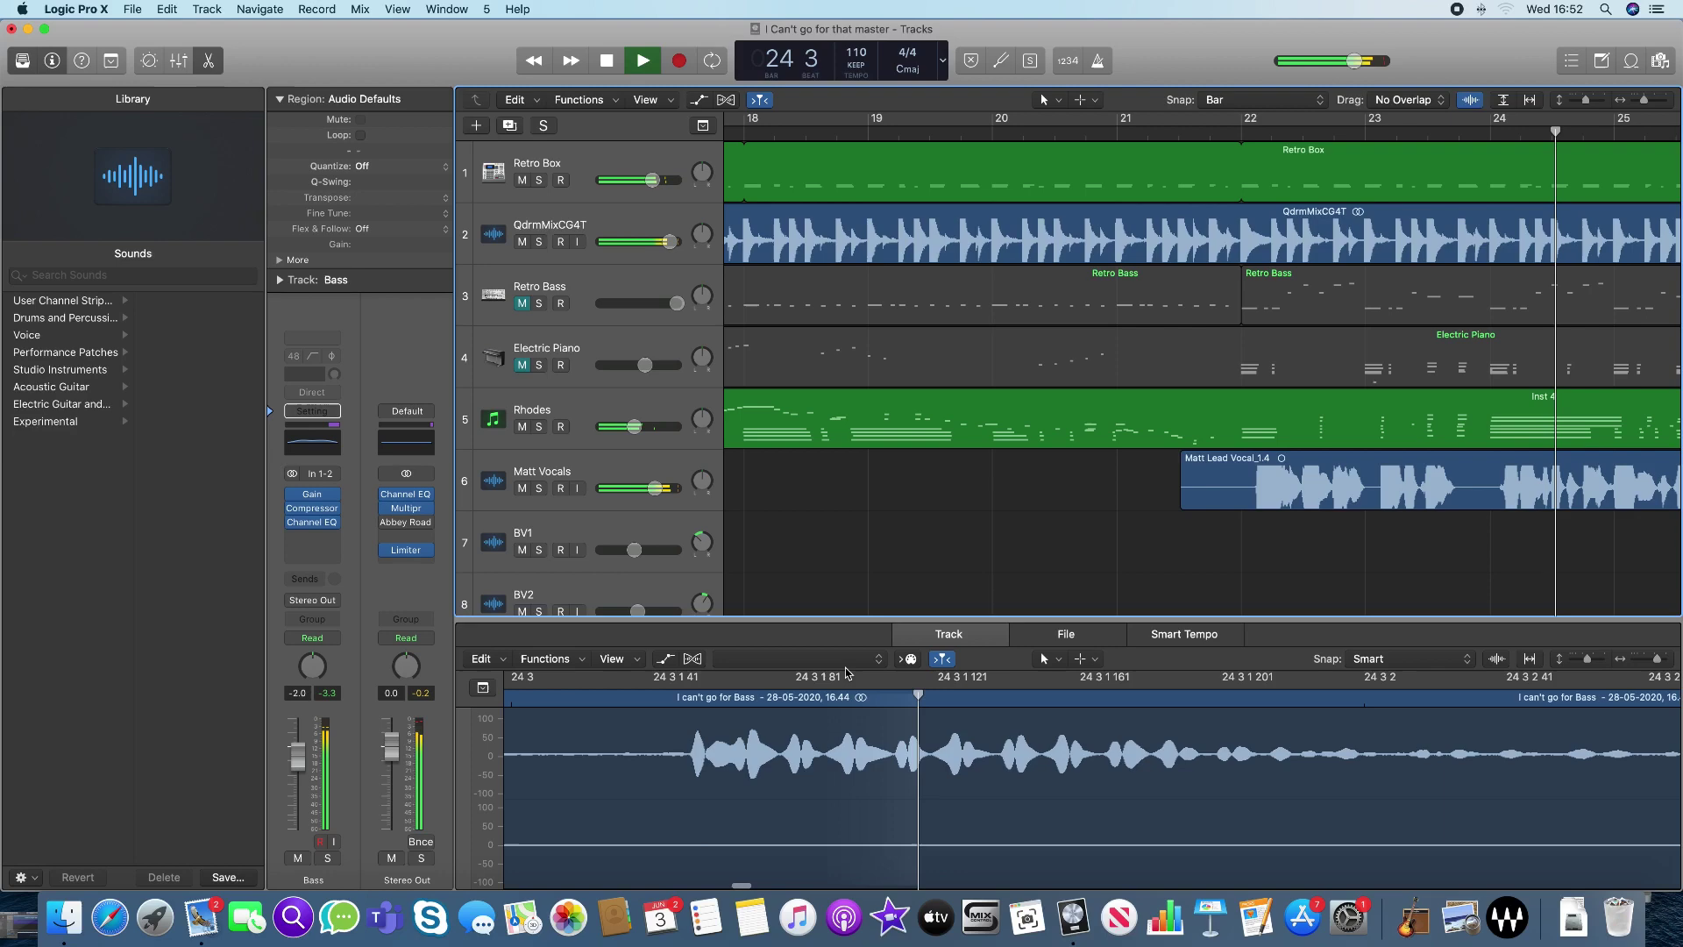
{"action": "scroll", "coordinate": [982, 579], "scroll_direction": "down", "scroll_amount": 5}
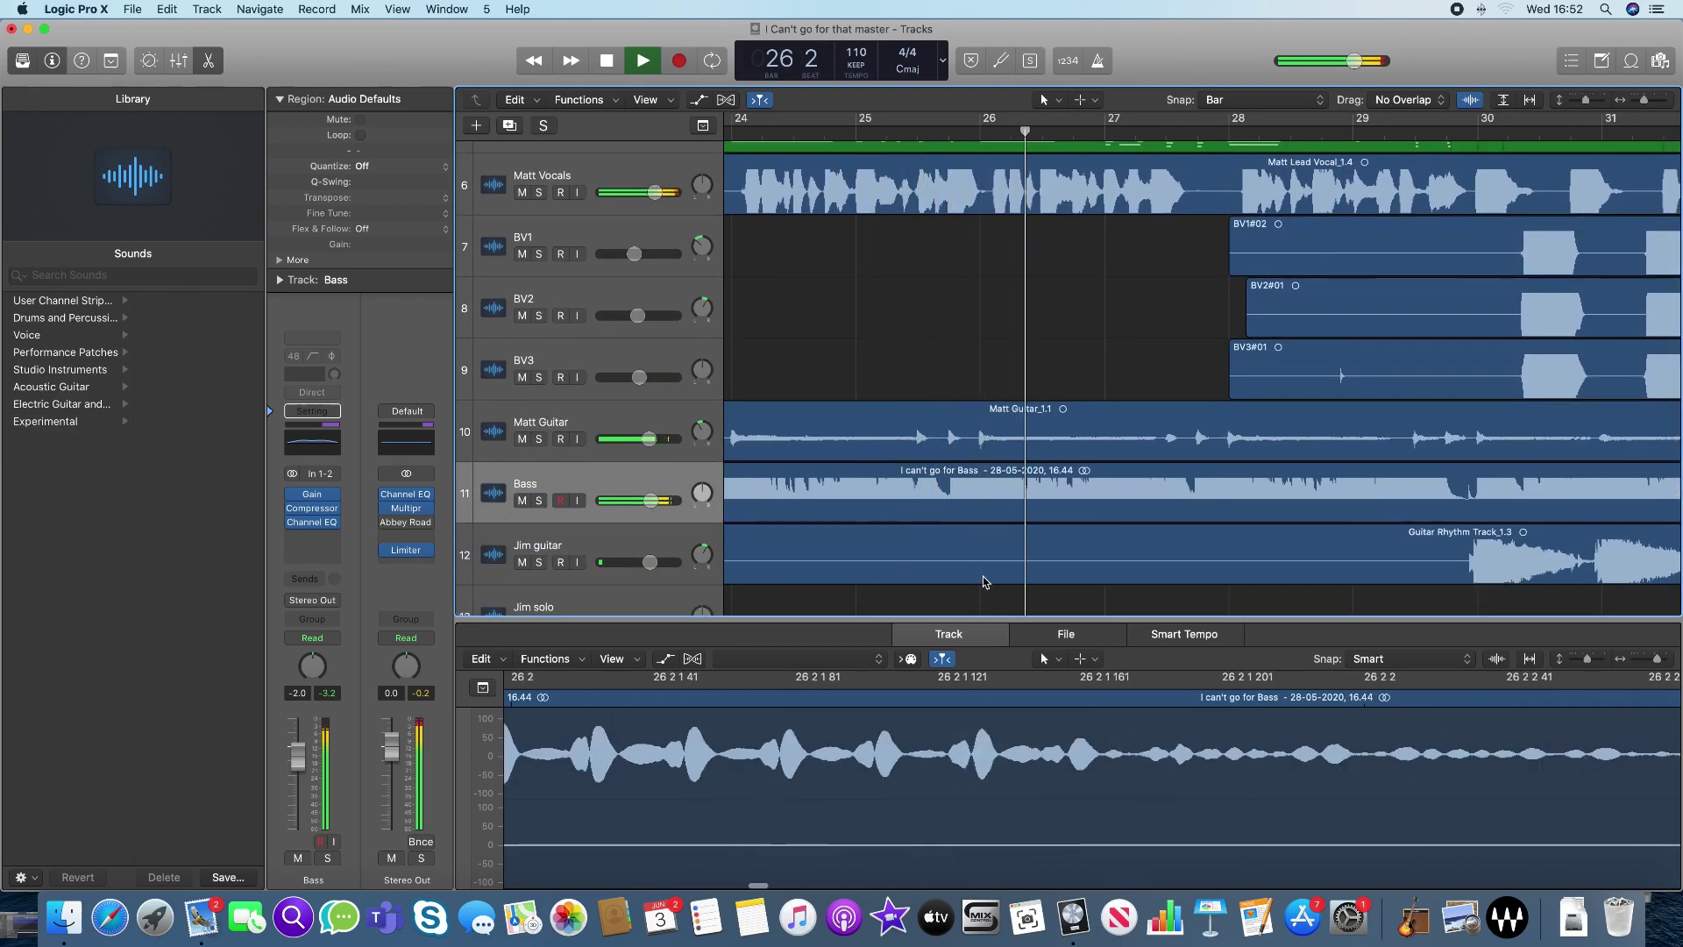
{"action": "key", "text": "space"}
Advance the playhead to bar 30 and play the song from there
{"action": "key", "text": "period"}
{"action": "key", "text": "period"}
{"action": "key", "text": "period"}
{"action": "key", "text": "period"}
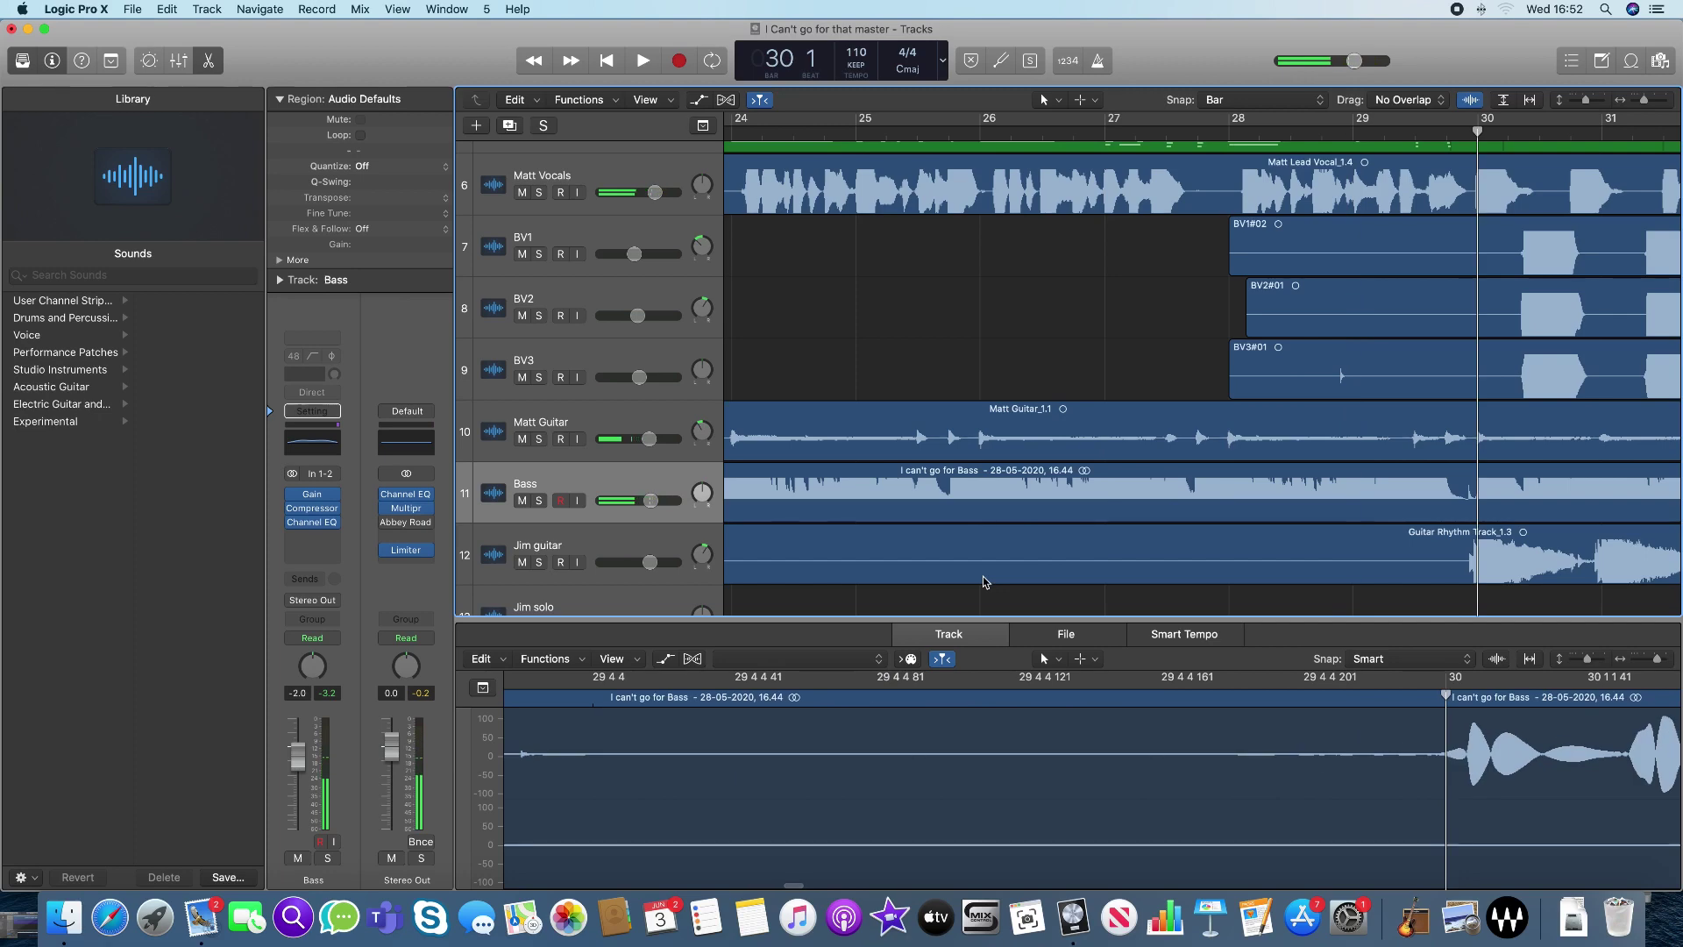
{"action": "key", "text": "space"}
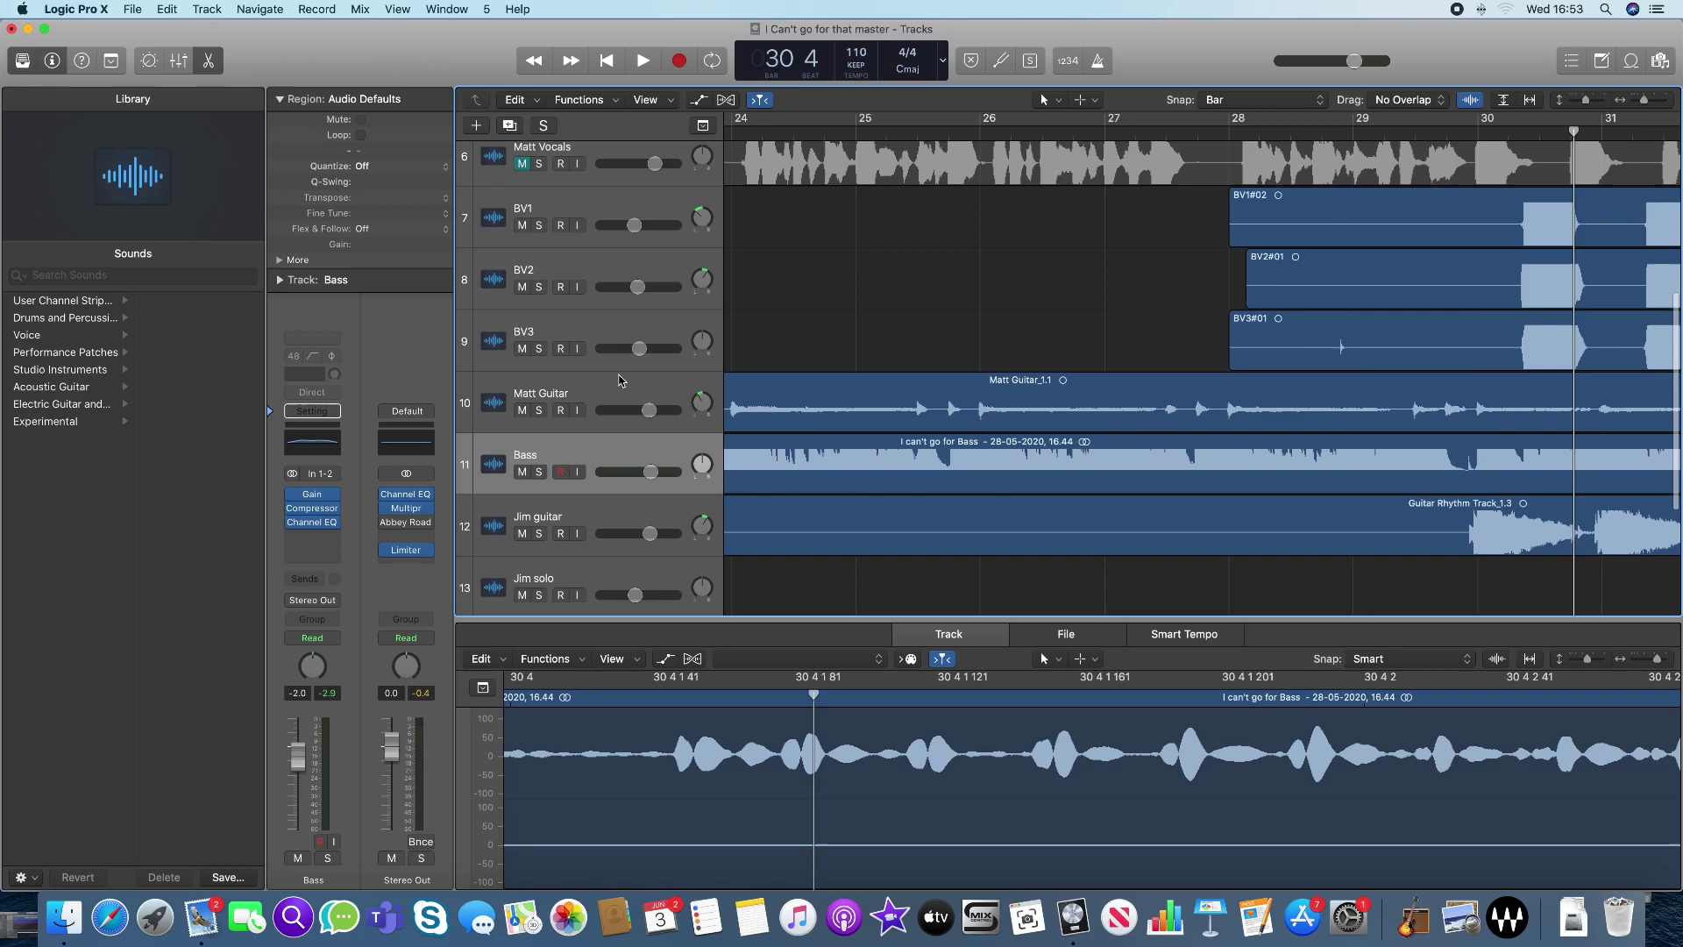
Mute the two guitar tracks, numbers 10 and 12, and review the remaining tracks in the list
{"action": "left_click", "coordinate": [522, 396]}
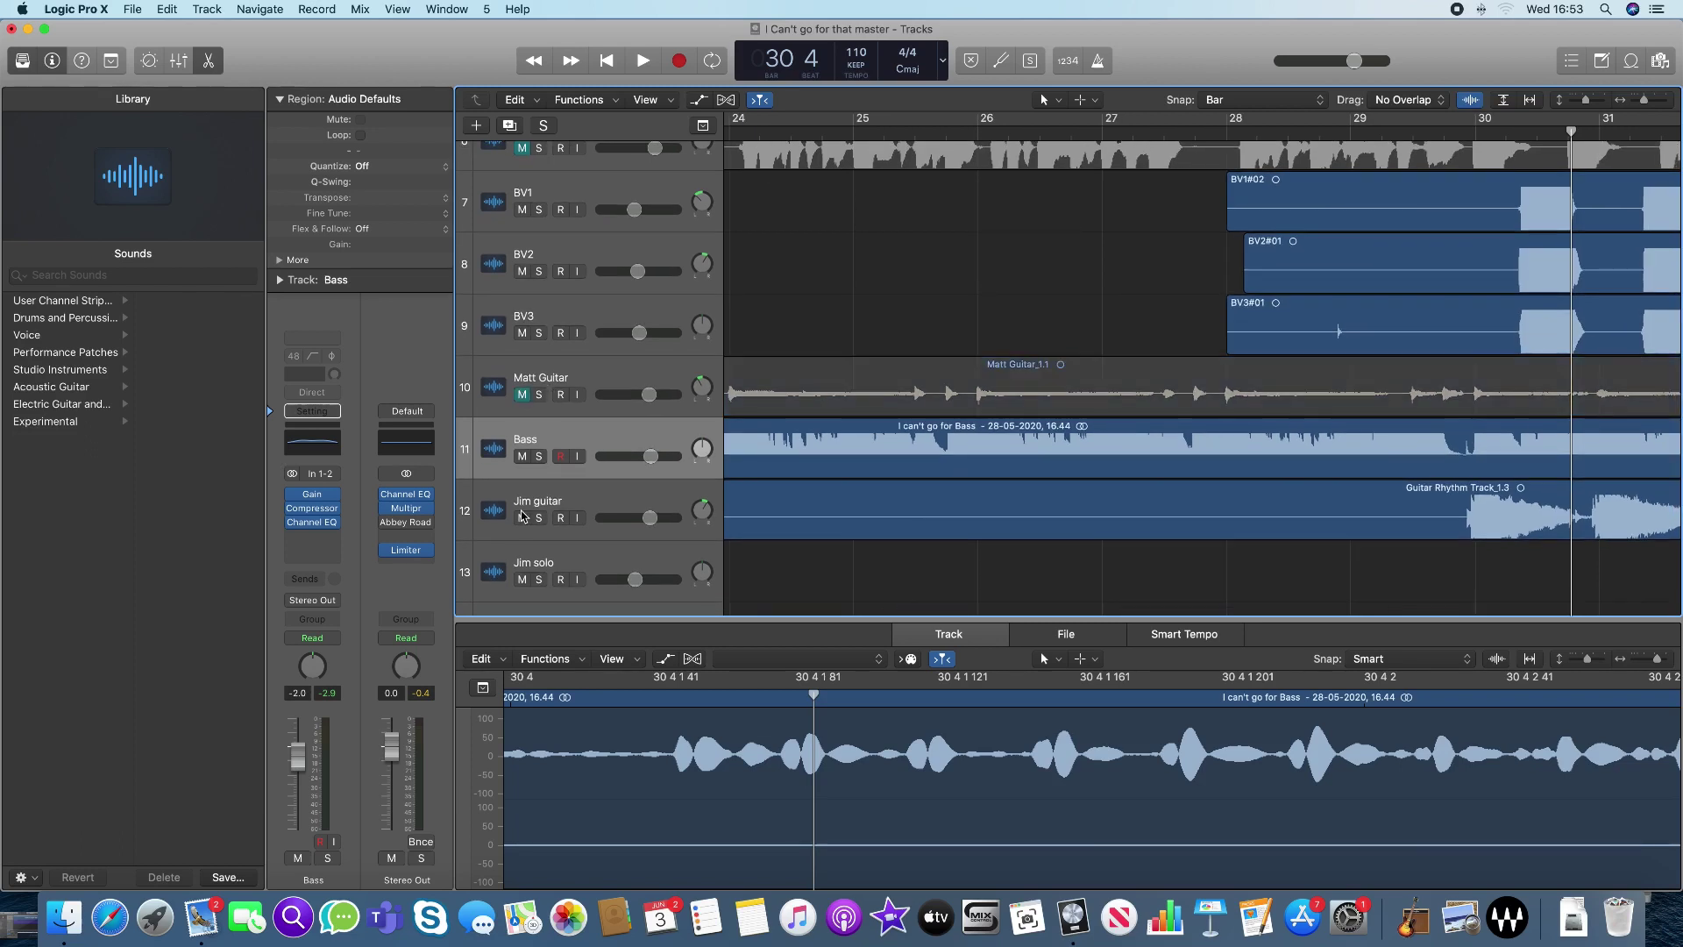
{"action": "left_click", "coordinate": [523, 519]}
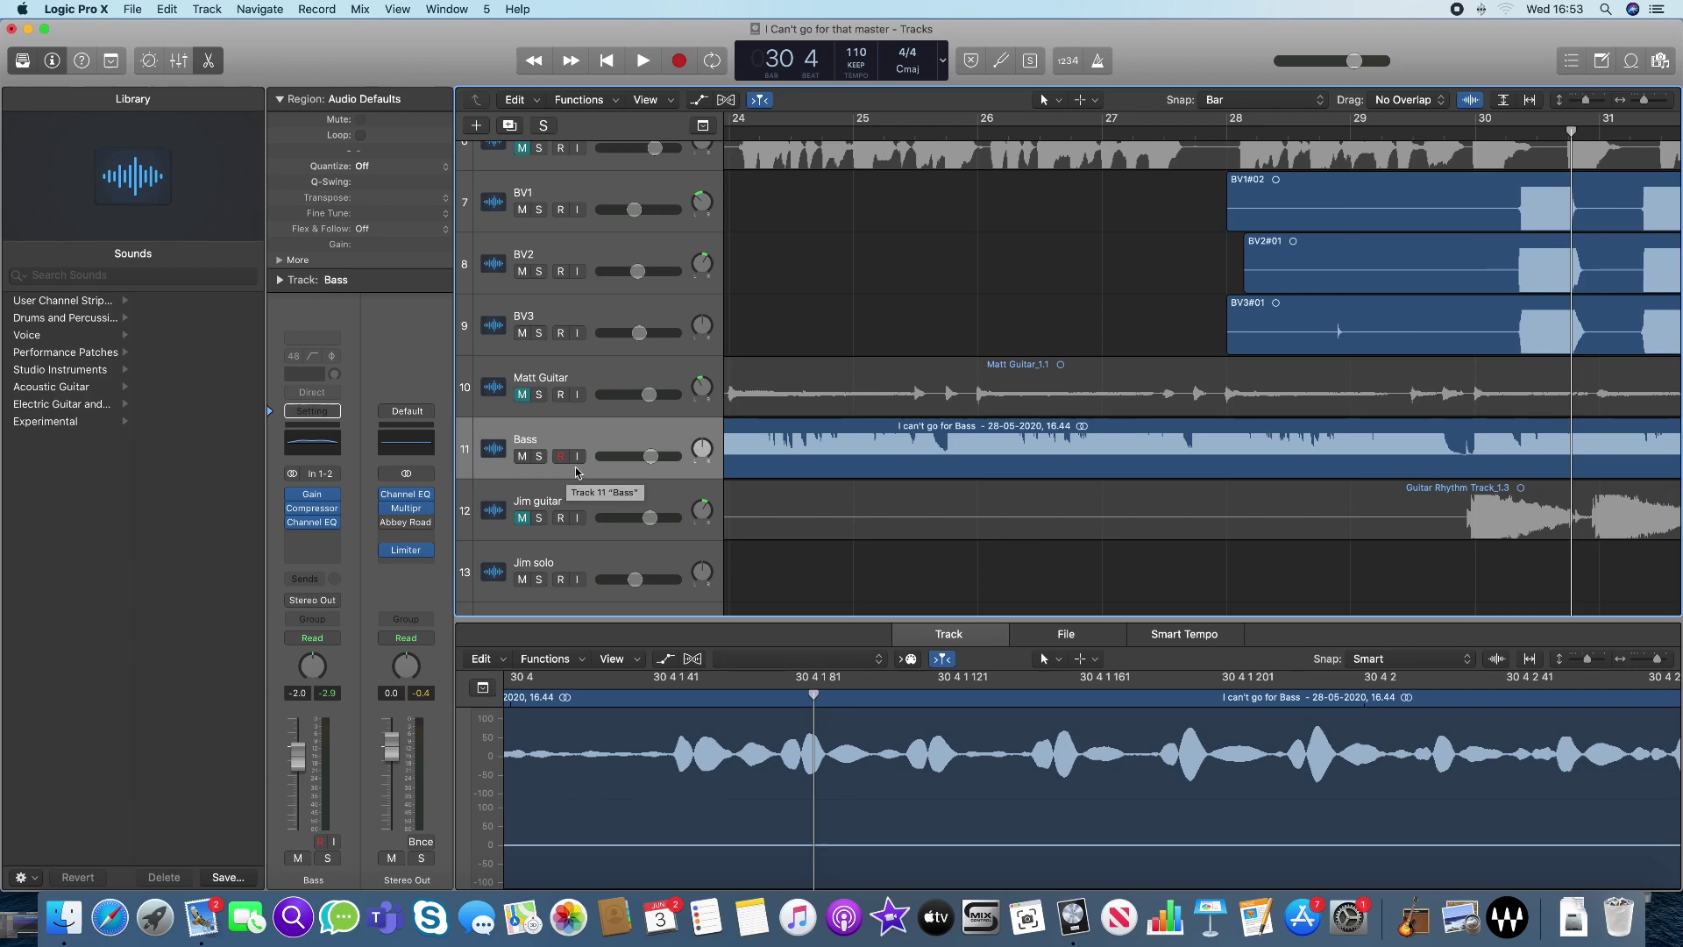
{"action": "scroll", "coordinate": [576, 469], "scroll_direction": "up", "scroll_amount": 3}
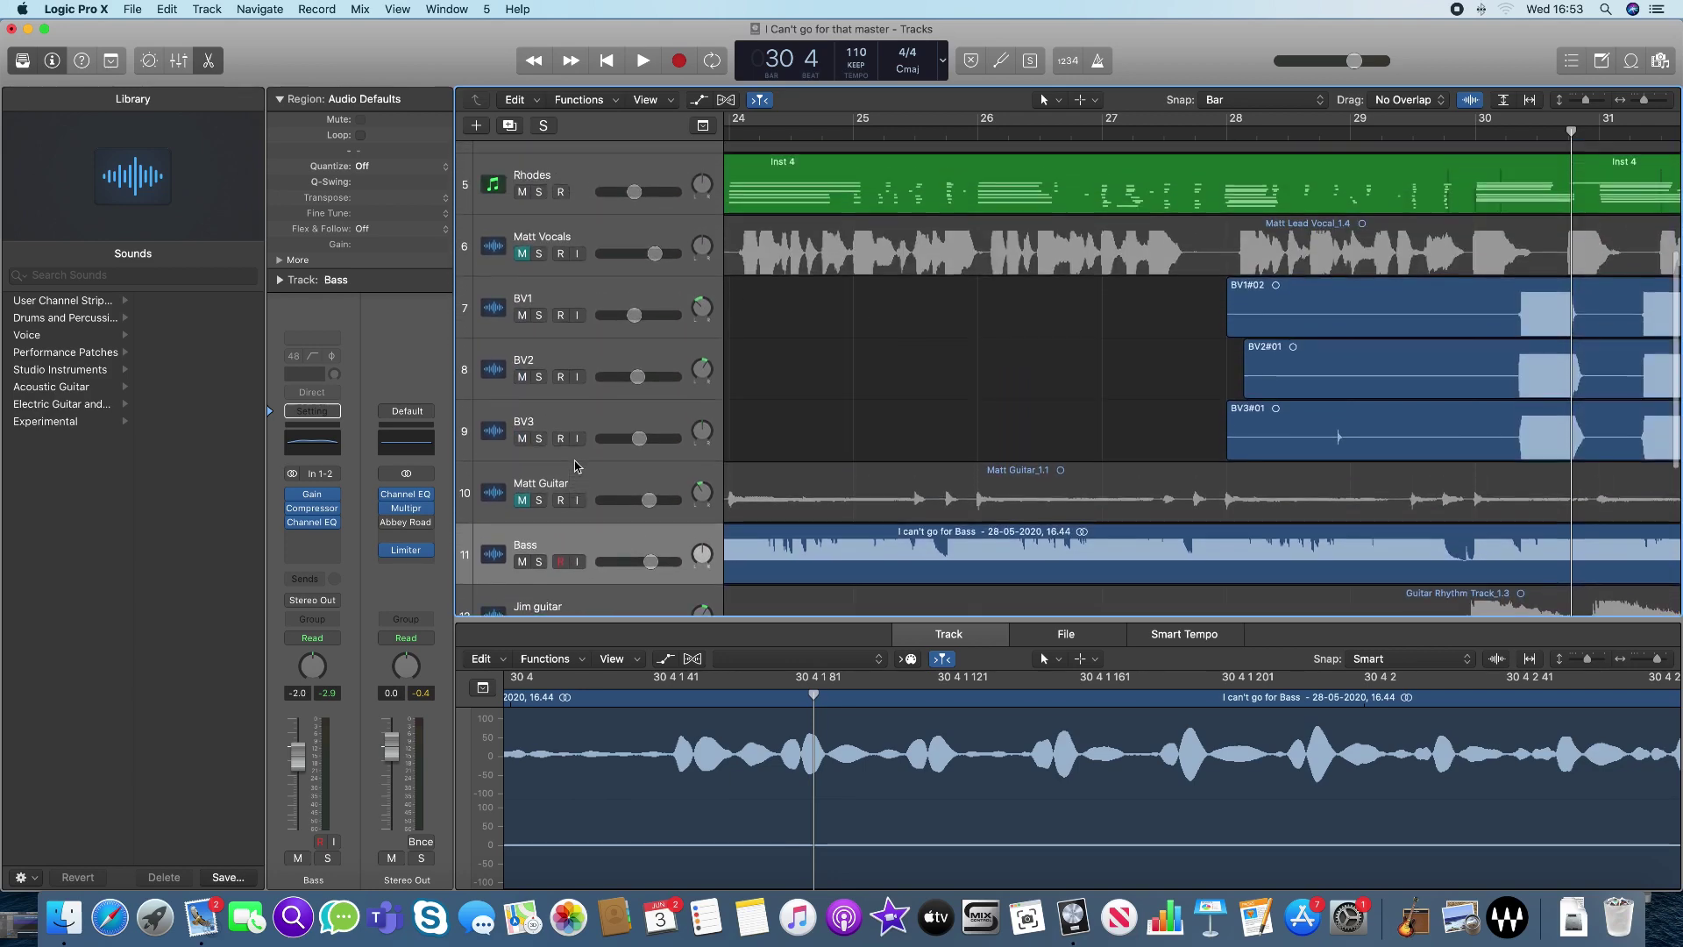
{"action": "scroll", "coordinate": [576, 466], "scroll_direction": "up", "scroll_amount": 5}
{"action": "scroll", "coordinate": [547, 377], "scroll_direction": "up", "scroll_amount": 1}
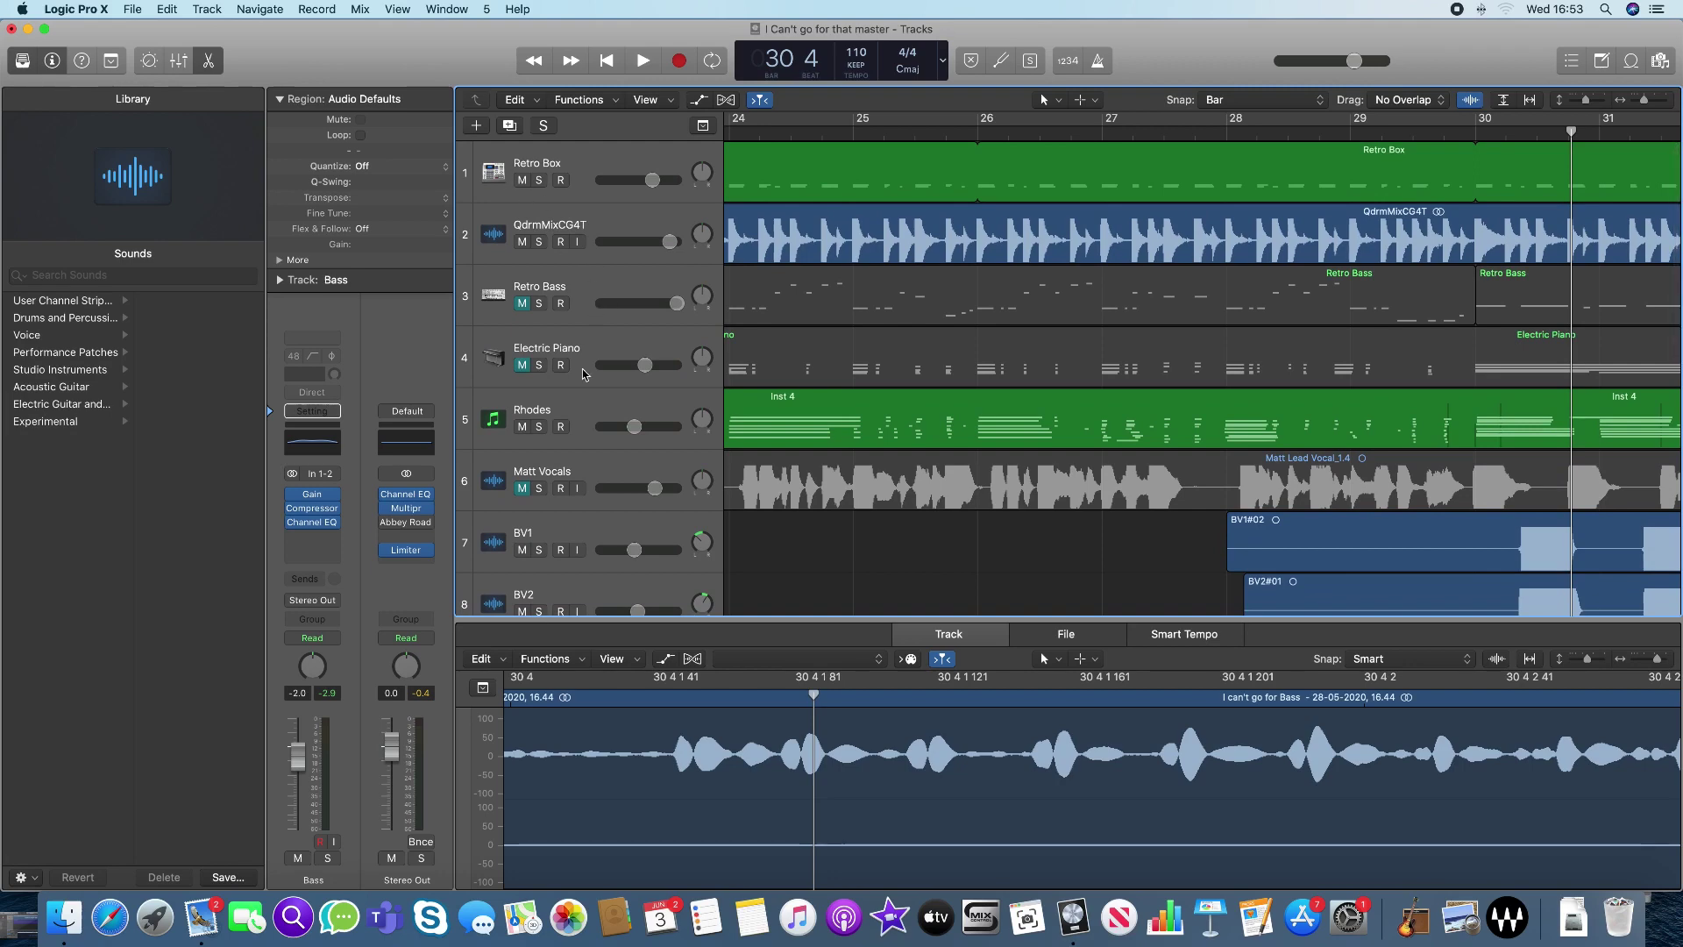
{"action": "scroll", "coordinate": [710, 447], "scroll_direction": "down", "scroll_amount": 14}
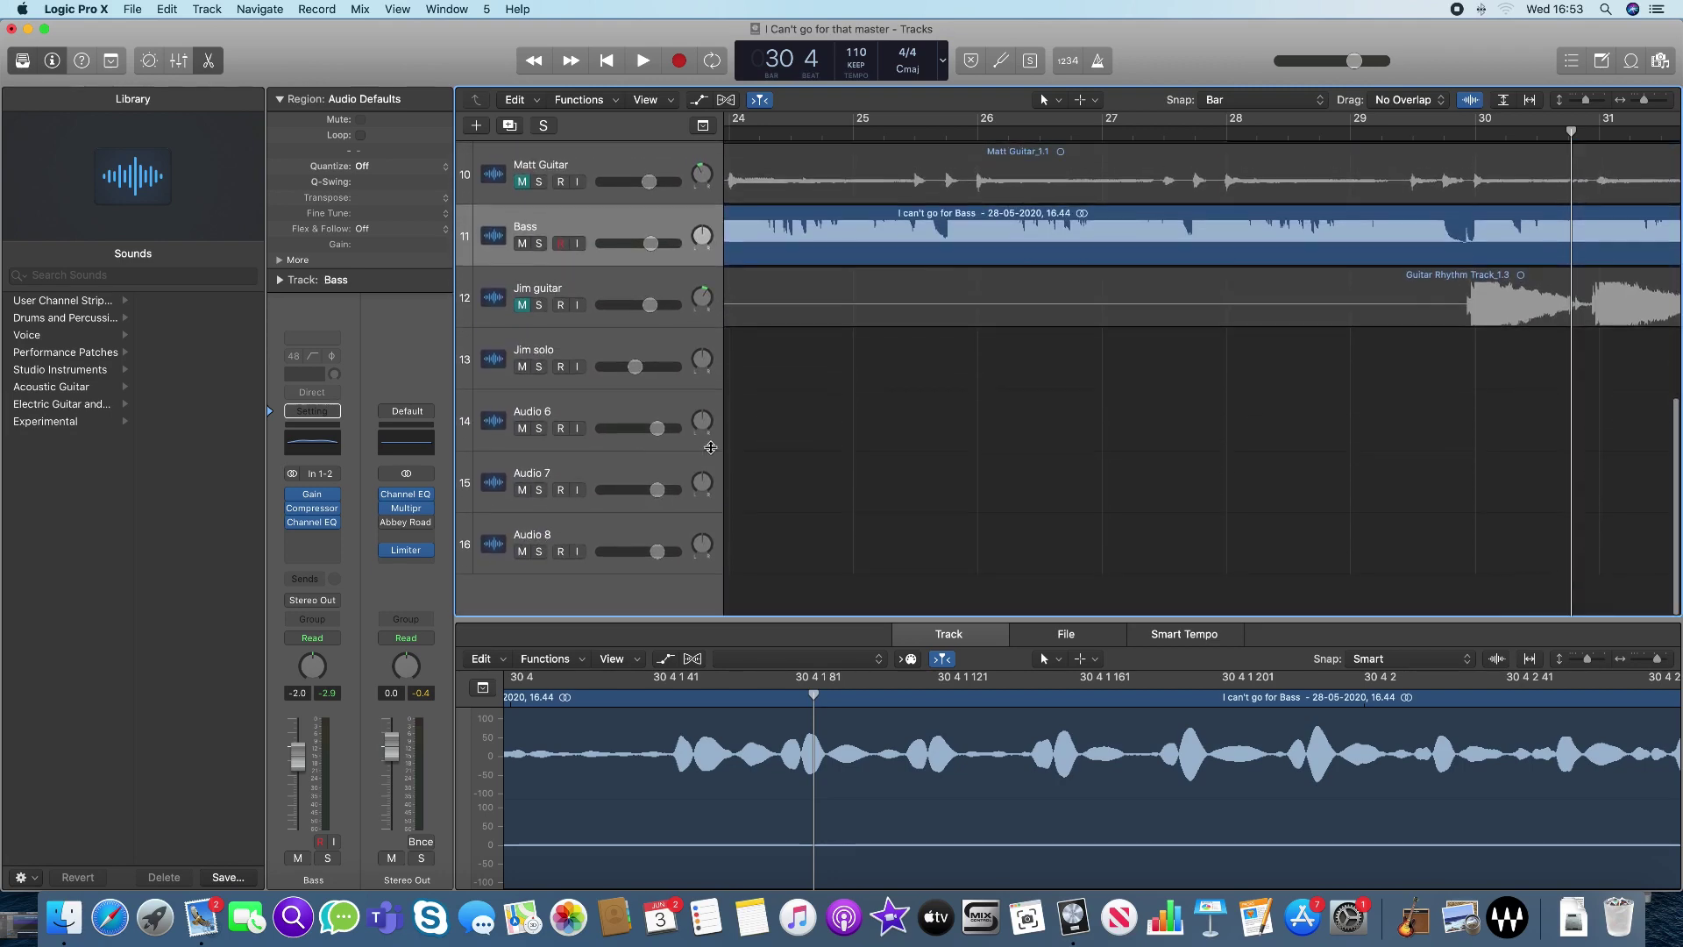
{"action": "scroll", "coordinate": [728, 429], "scroll_direction": "up", "scroll_amount": 8}
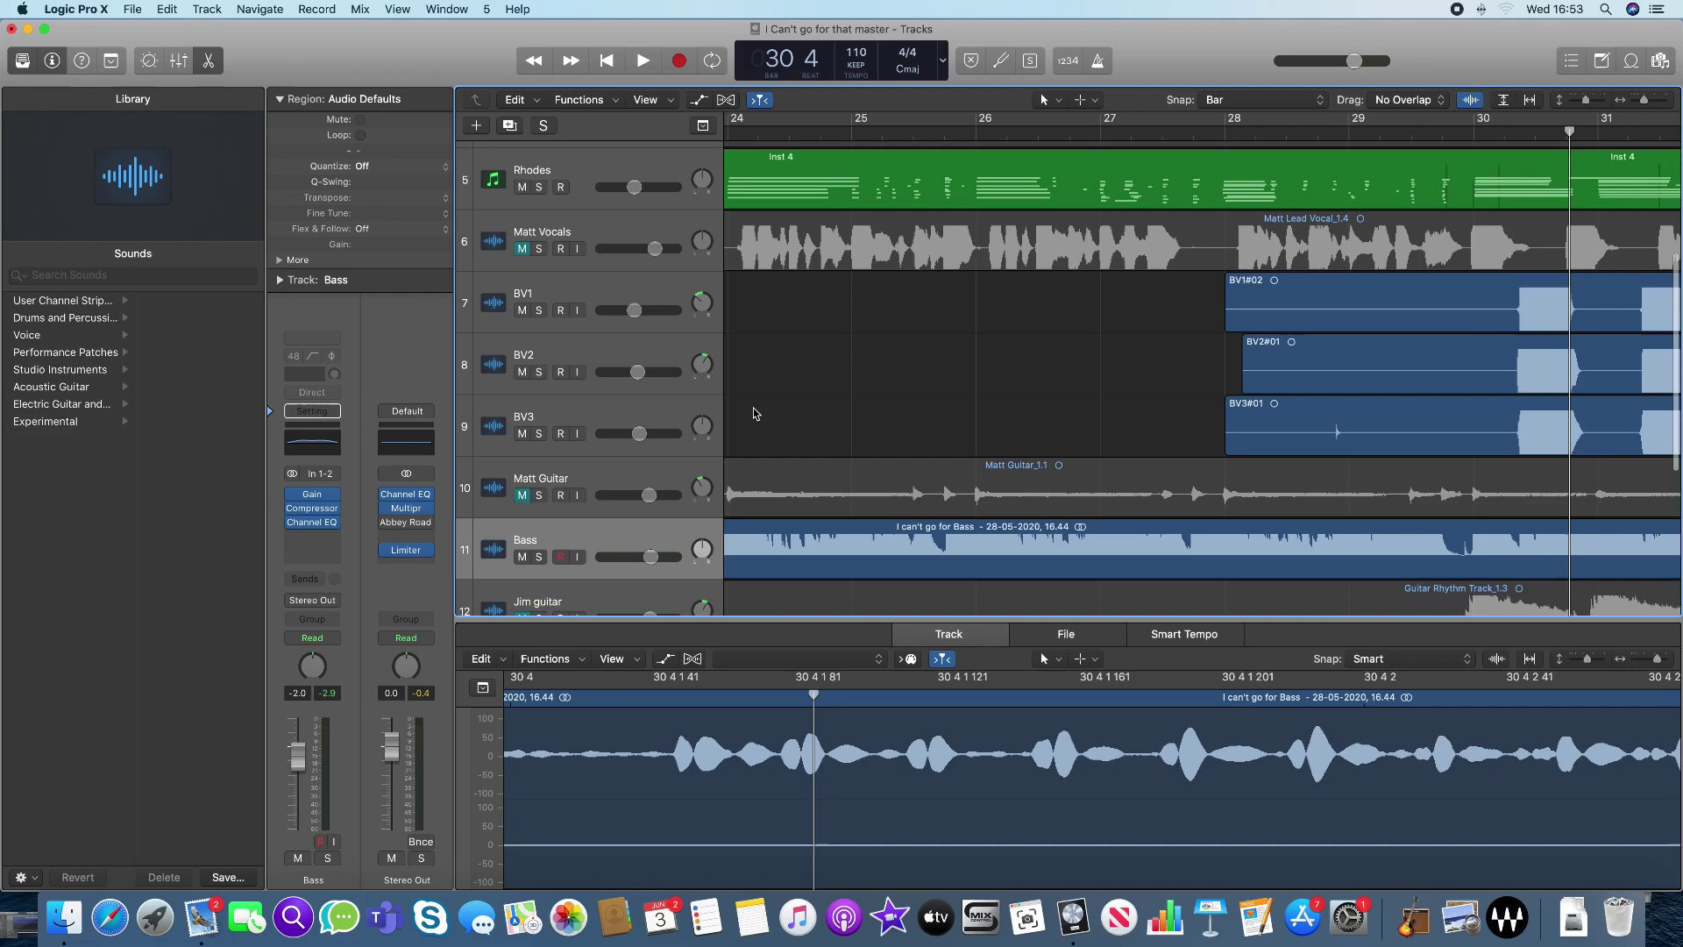
Solo the QdrmMixCG4T track, play a short passage of it, and turn its solo off again
{"action": "scroll", "coordinate": [756, 412], "scroll_direction": "up", "scroll_amount": 5}
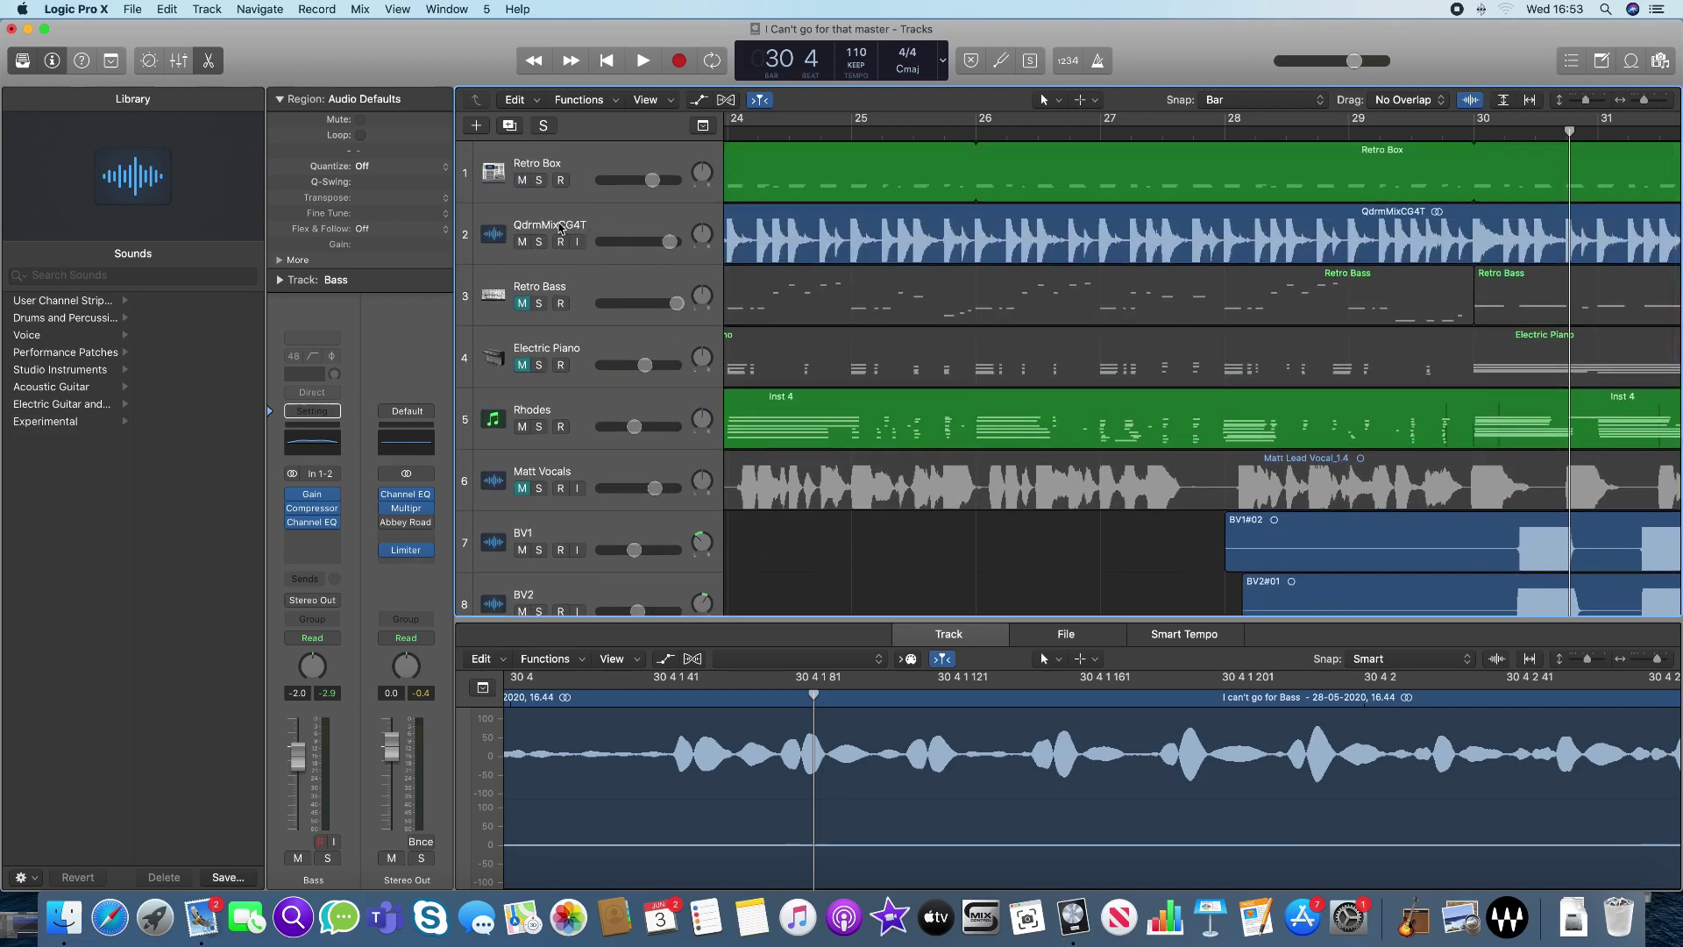
{"action": "left_click", "coordinate": [614, 237]}
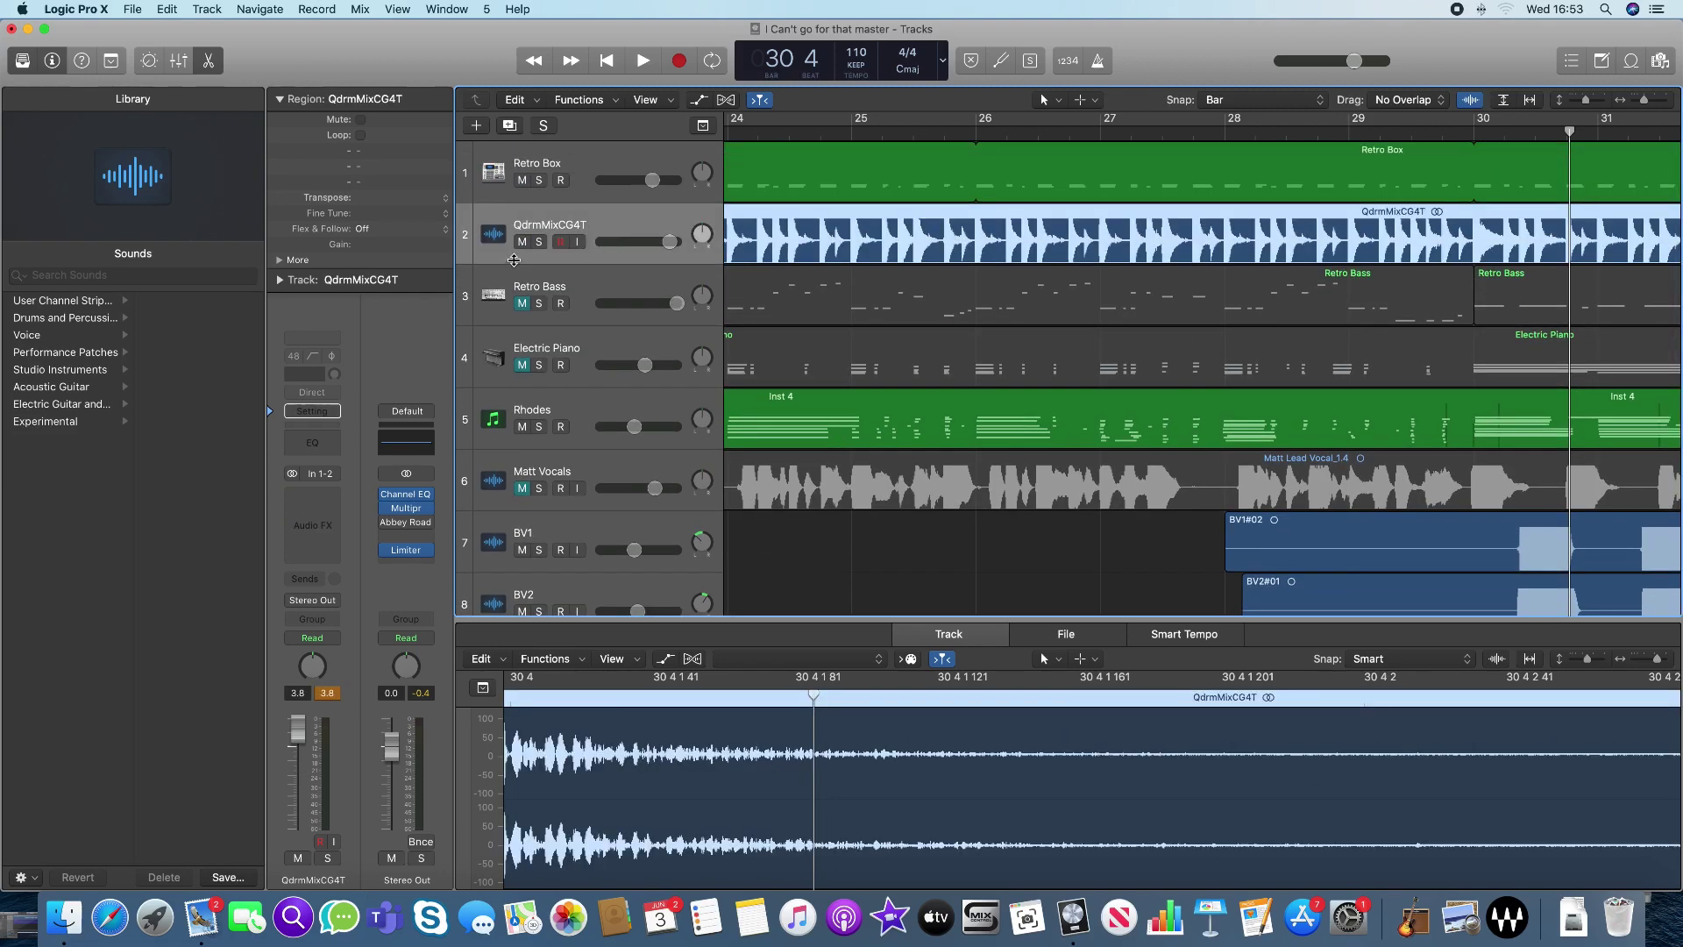
{"action": "left_click", "coordinate": [540, 243]}
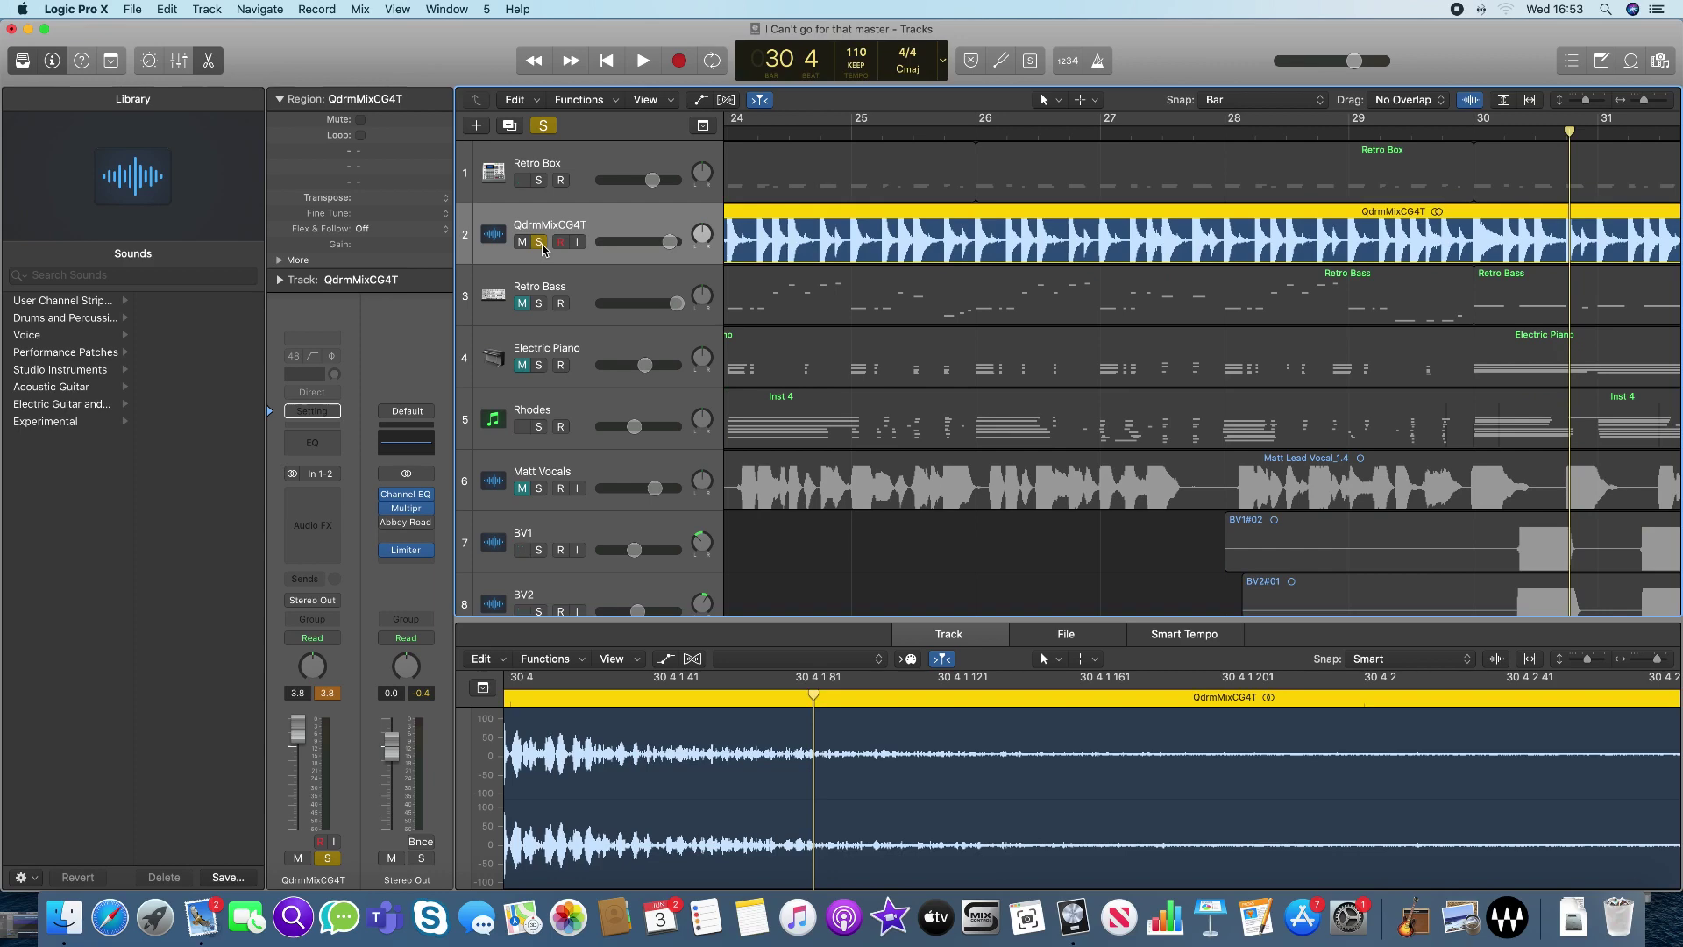
{"action": "key", "text": "space"}
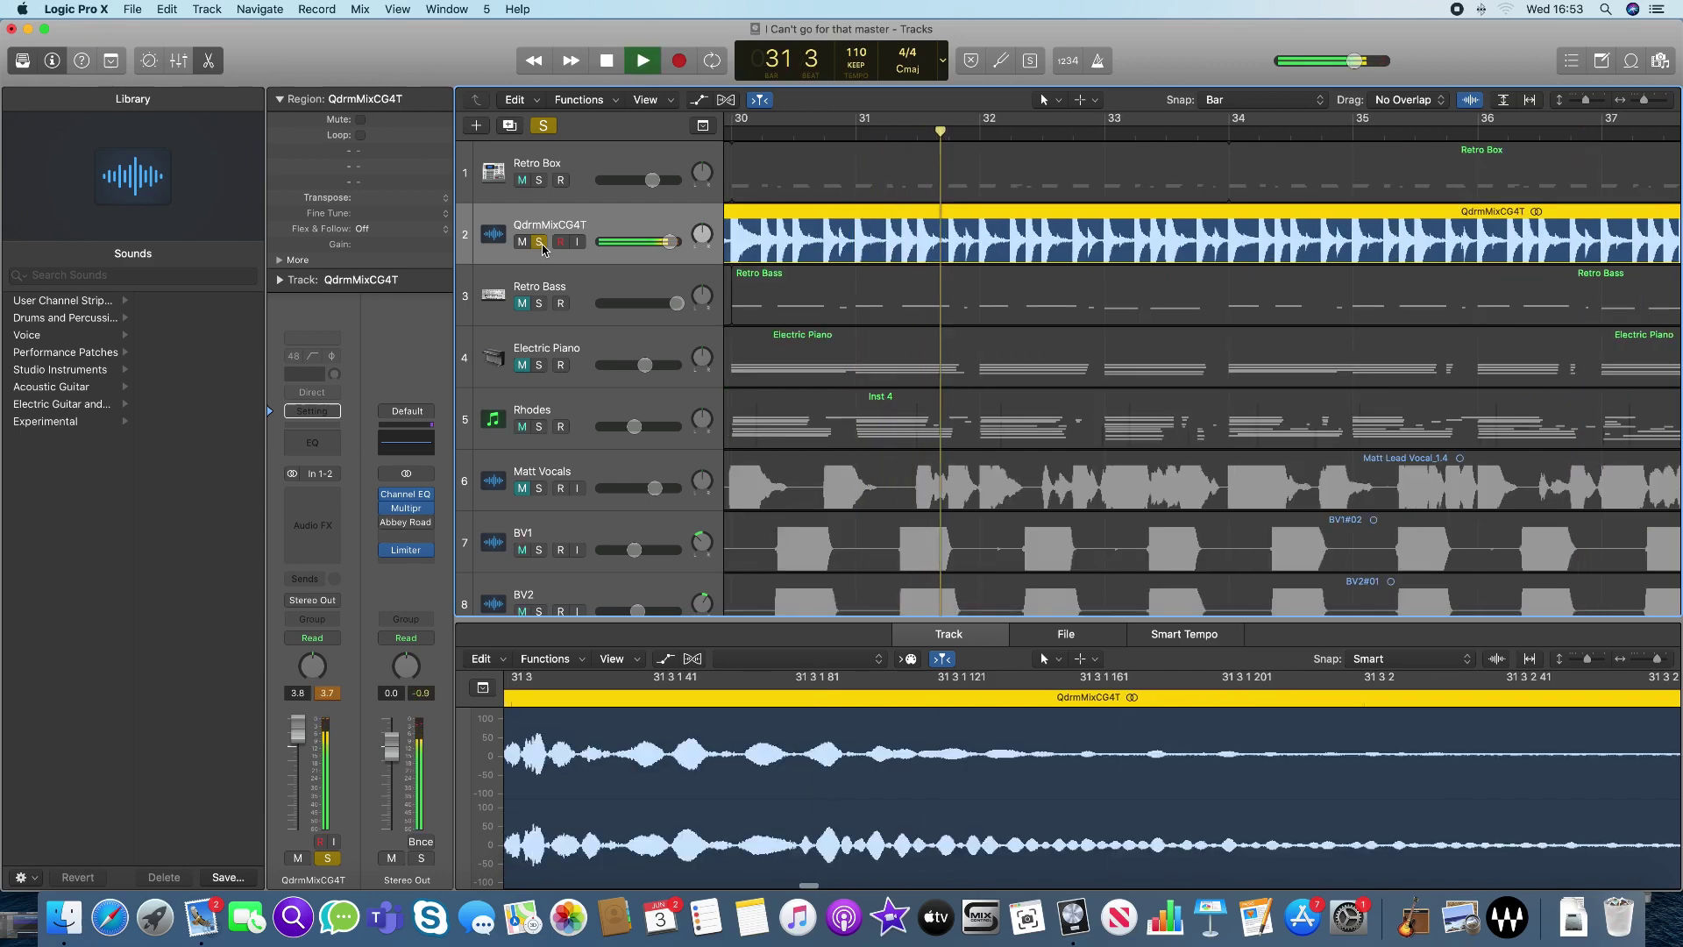
{"action": "key", "text": "space"}
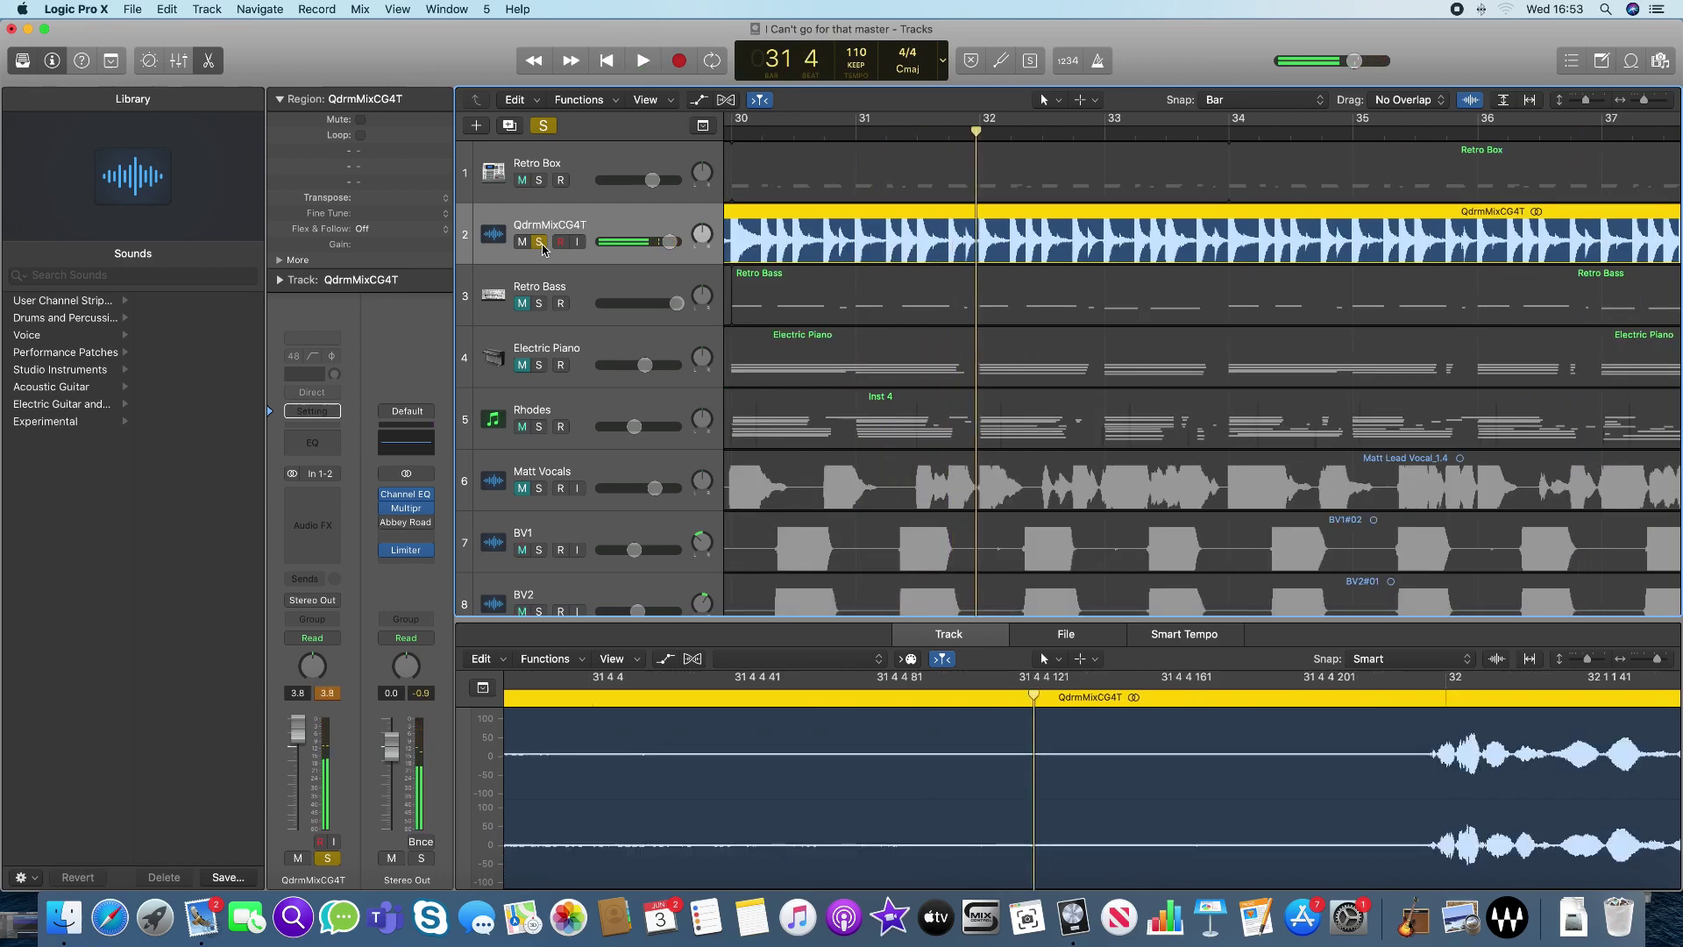
{"action": "left_click", "coordinate": [540, 243]}
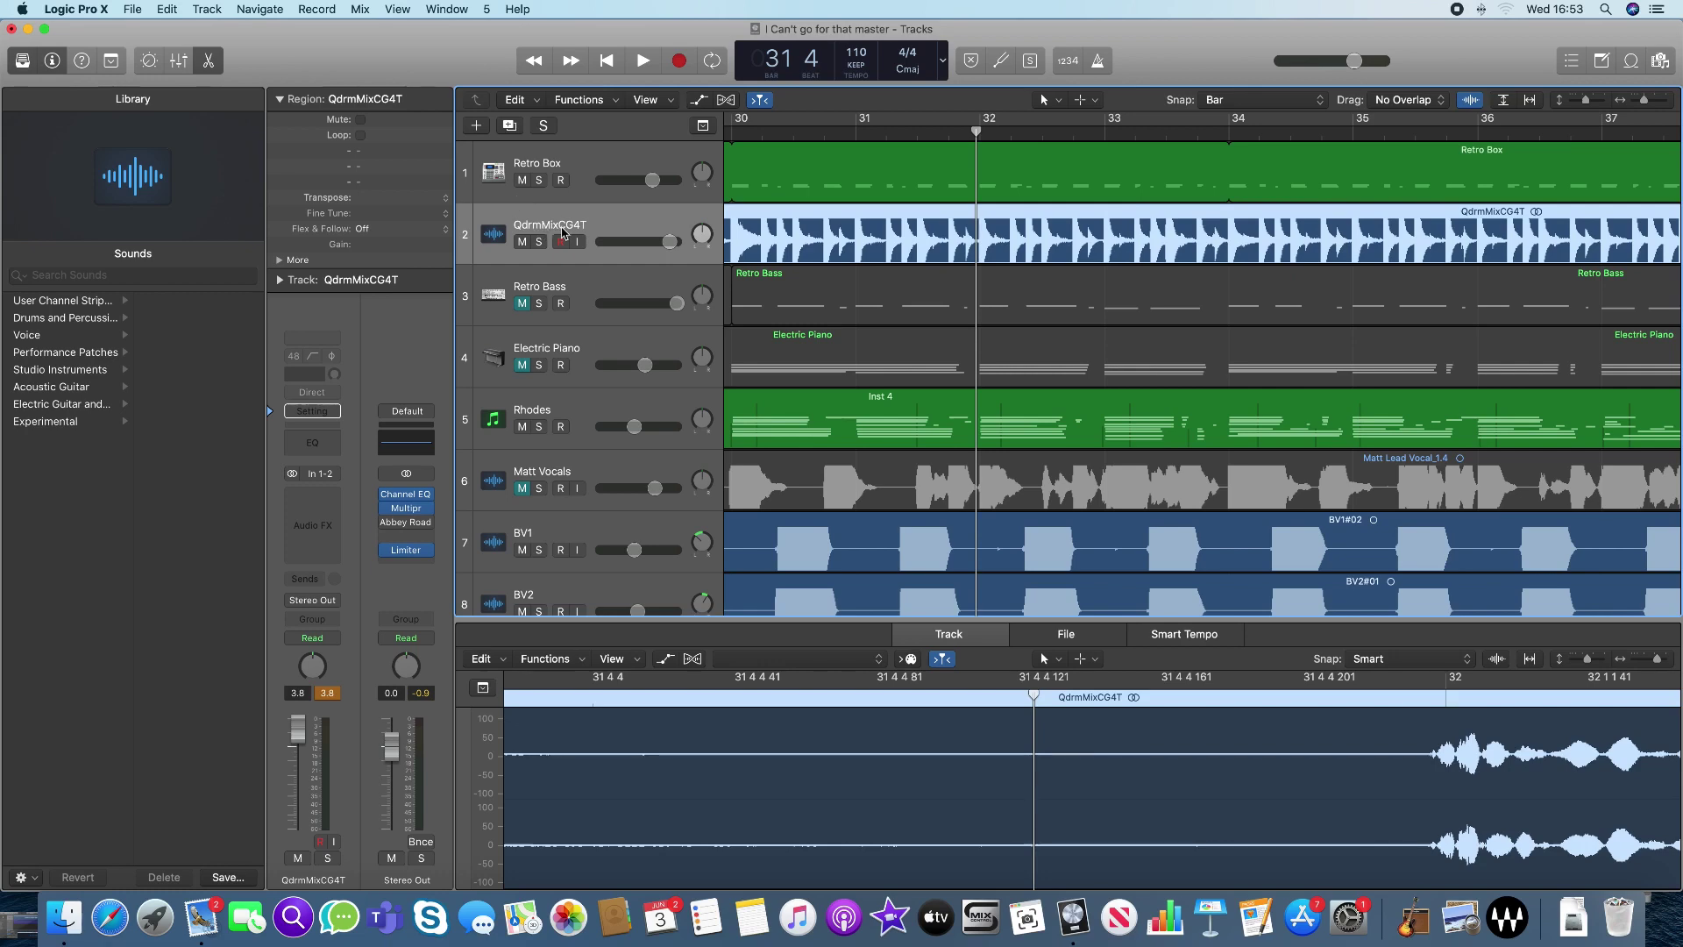
Rename the QdrmMixCG4T track as Drums
{"action": "double_click", "coordinate": [562, 228]}
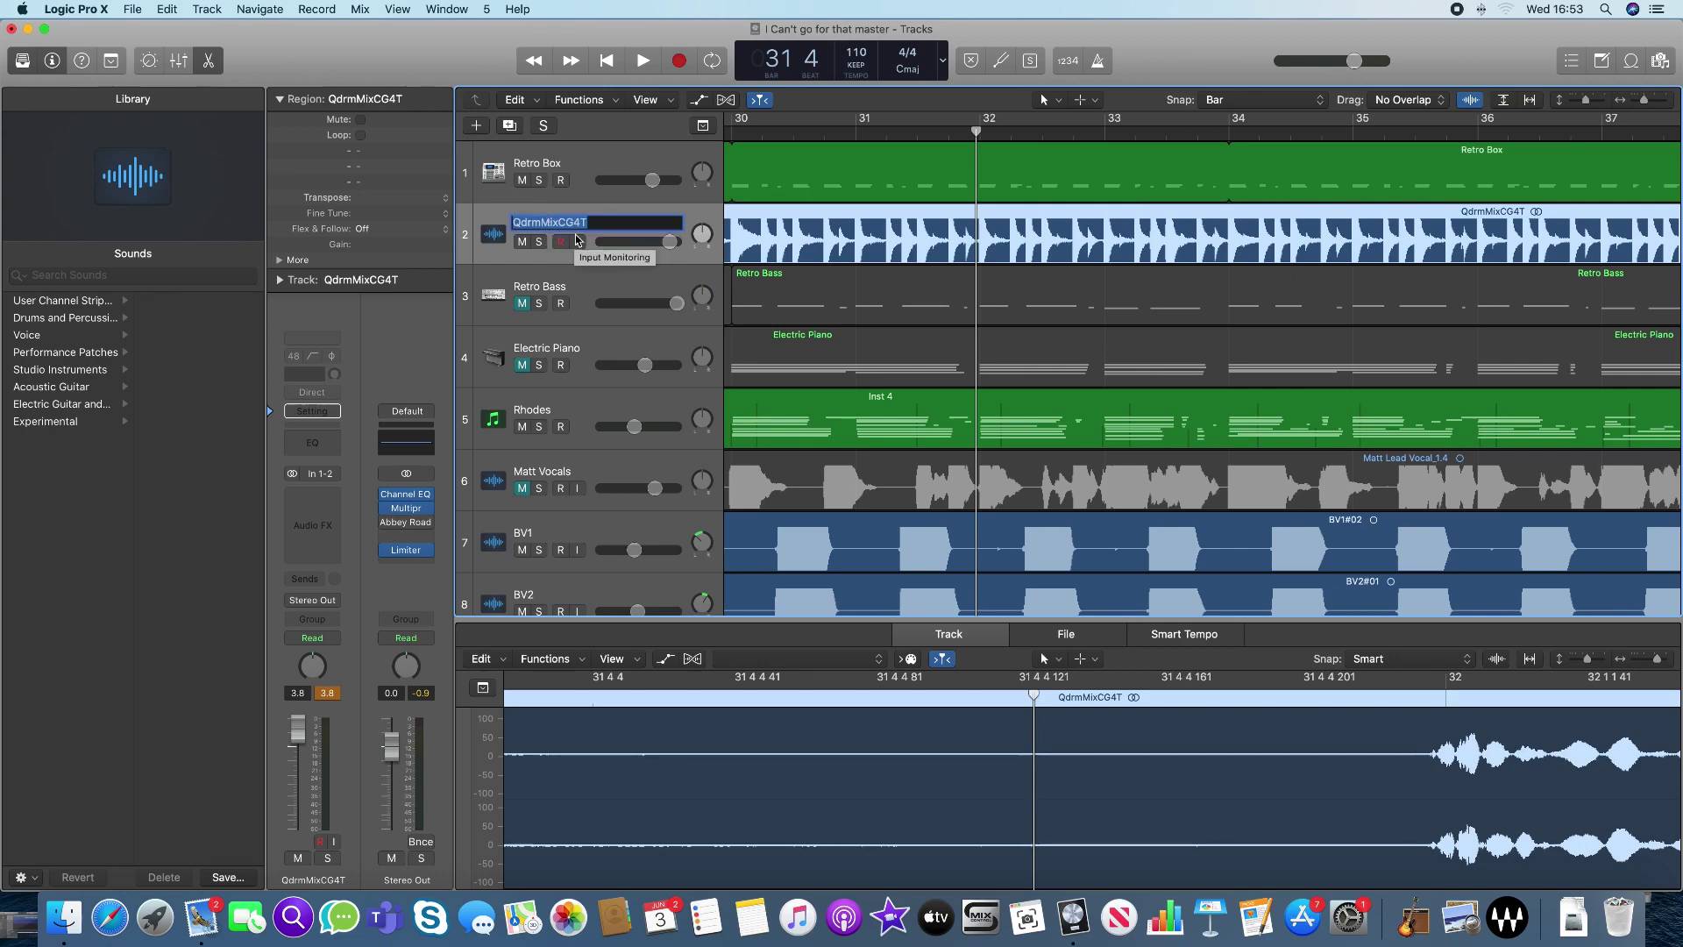
{"action": "type", "text": "Drums"}
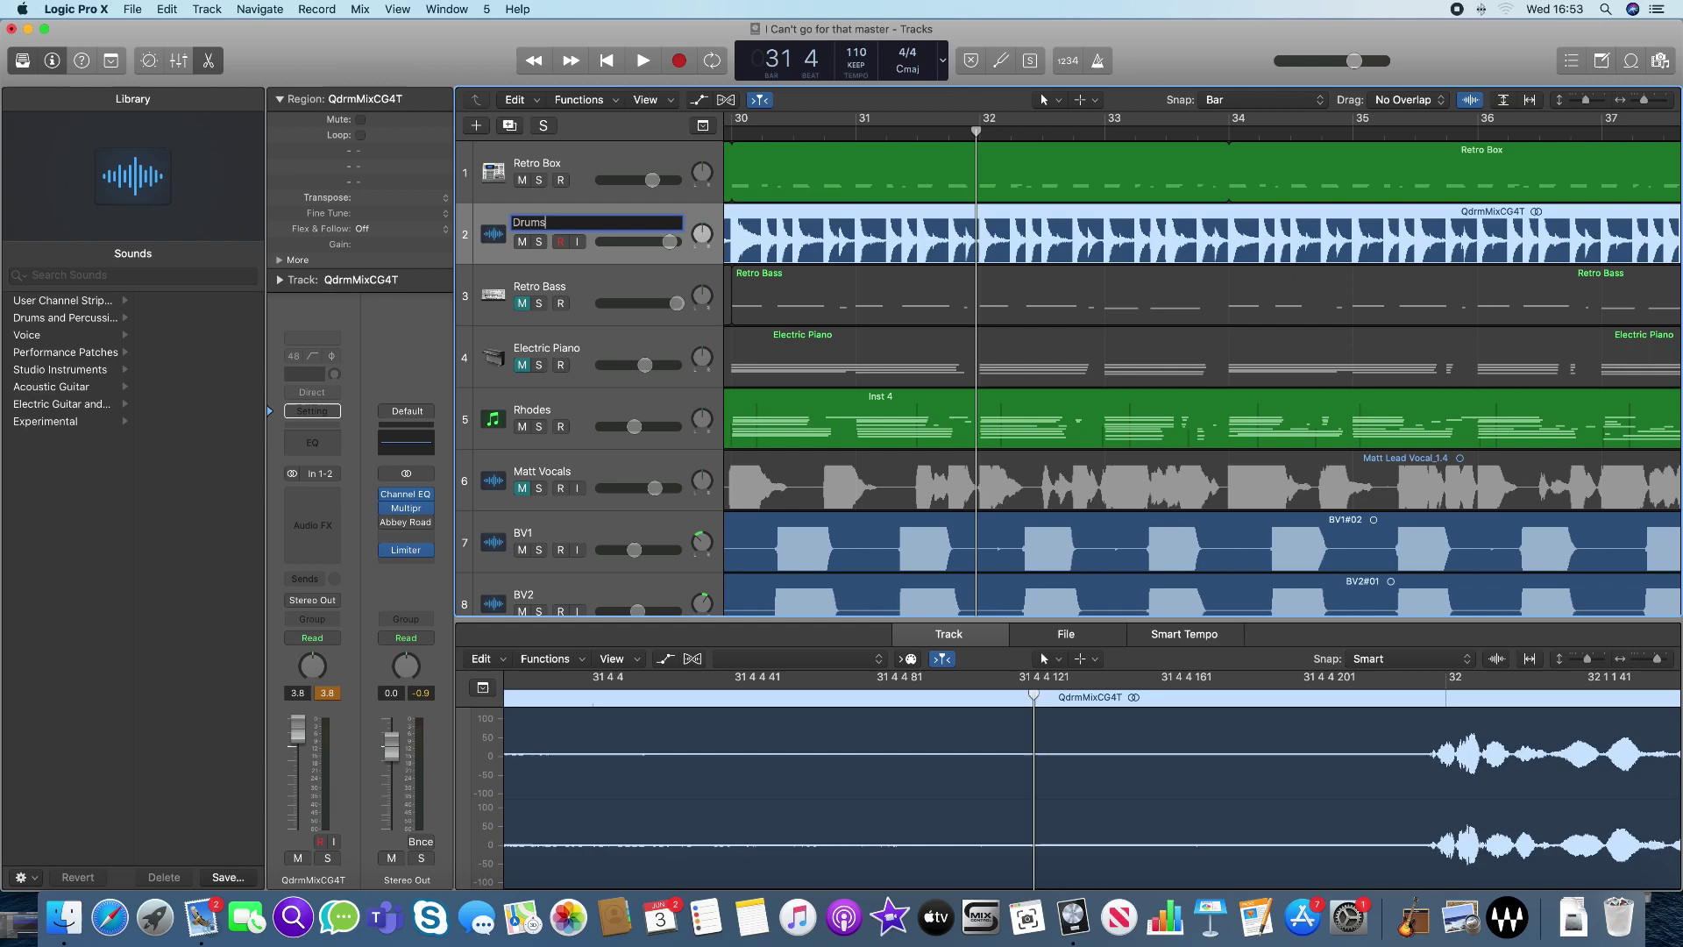
{"action": "key", "text": "Return"}
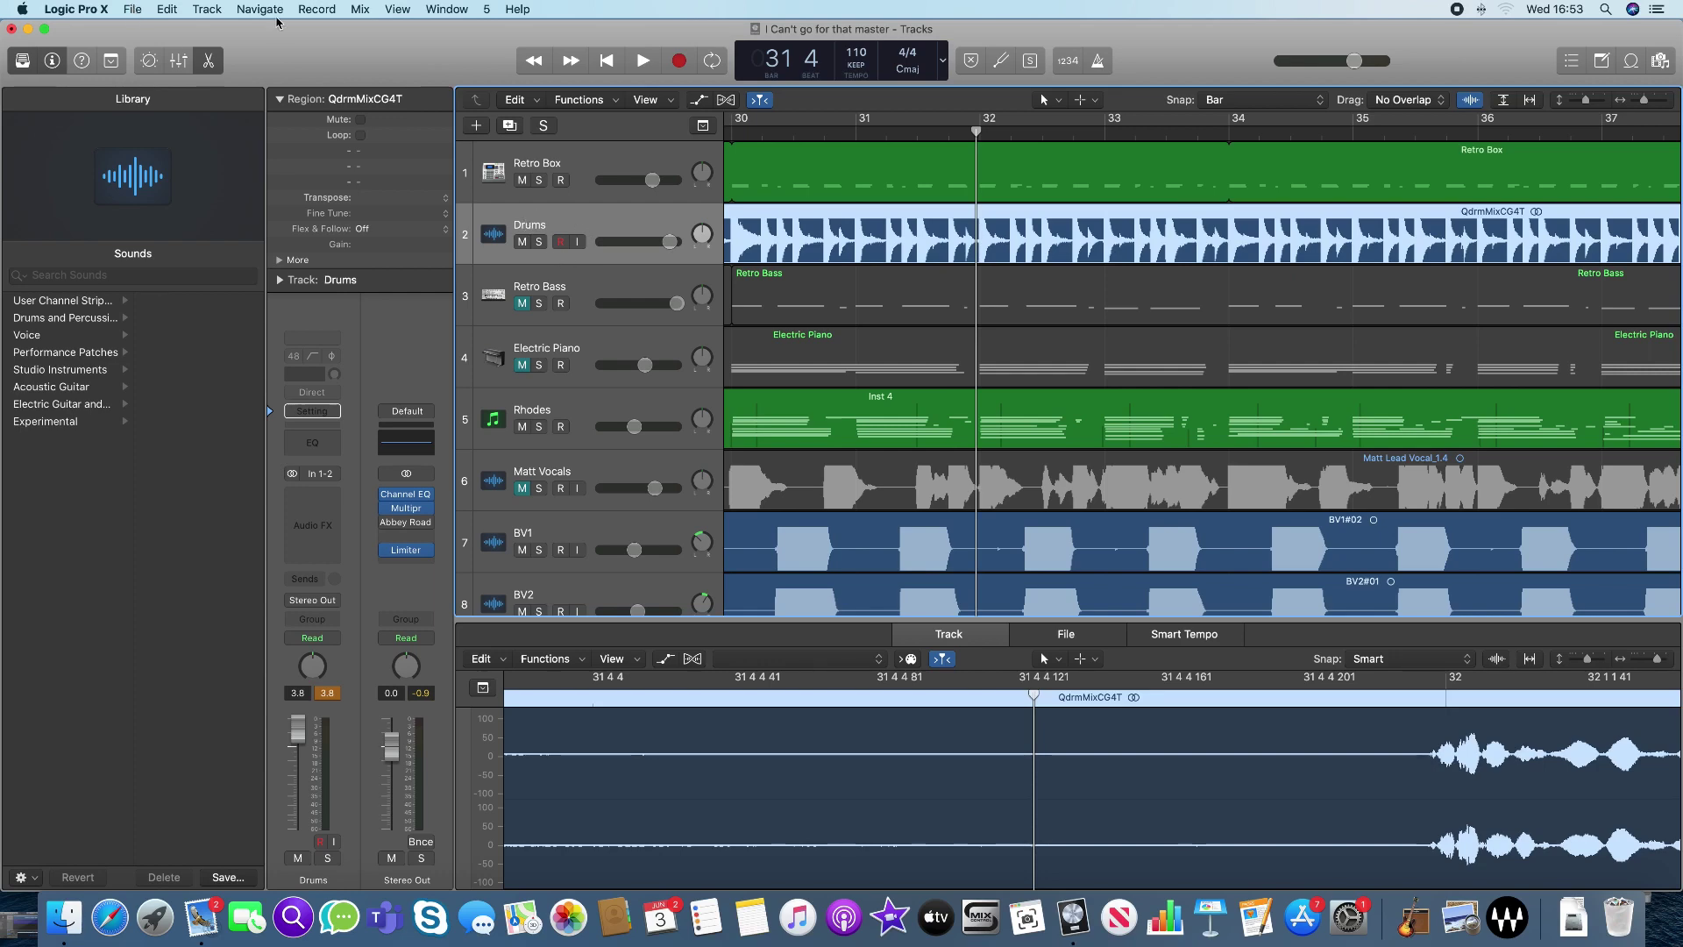
{"action": "left_click", "coordinate": [145, 12]}
{"action": "mouse_move", "coordinate": [189, 362]}
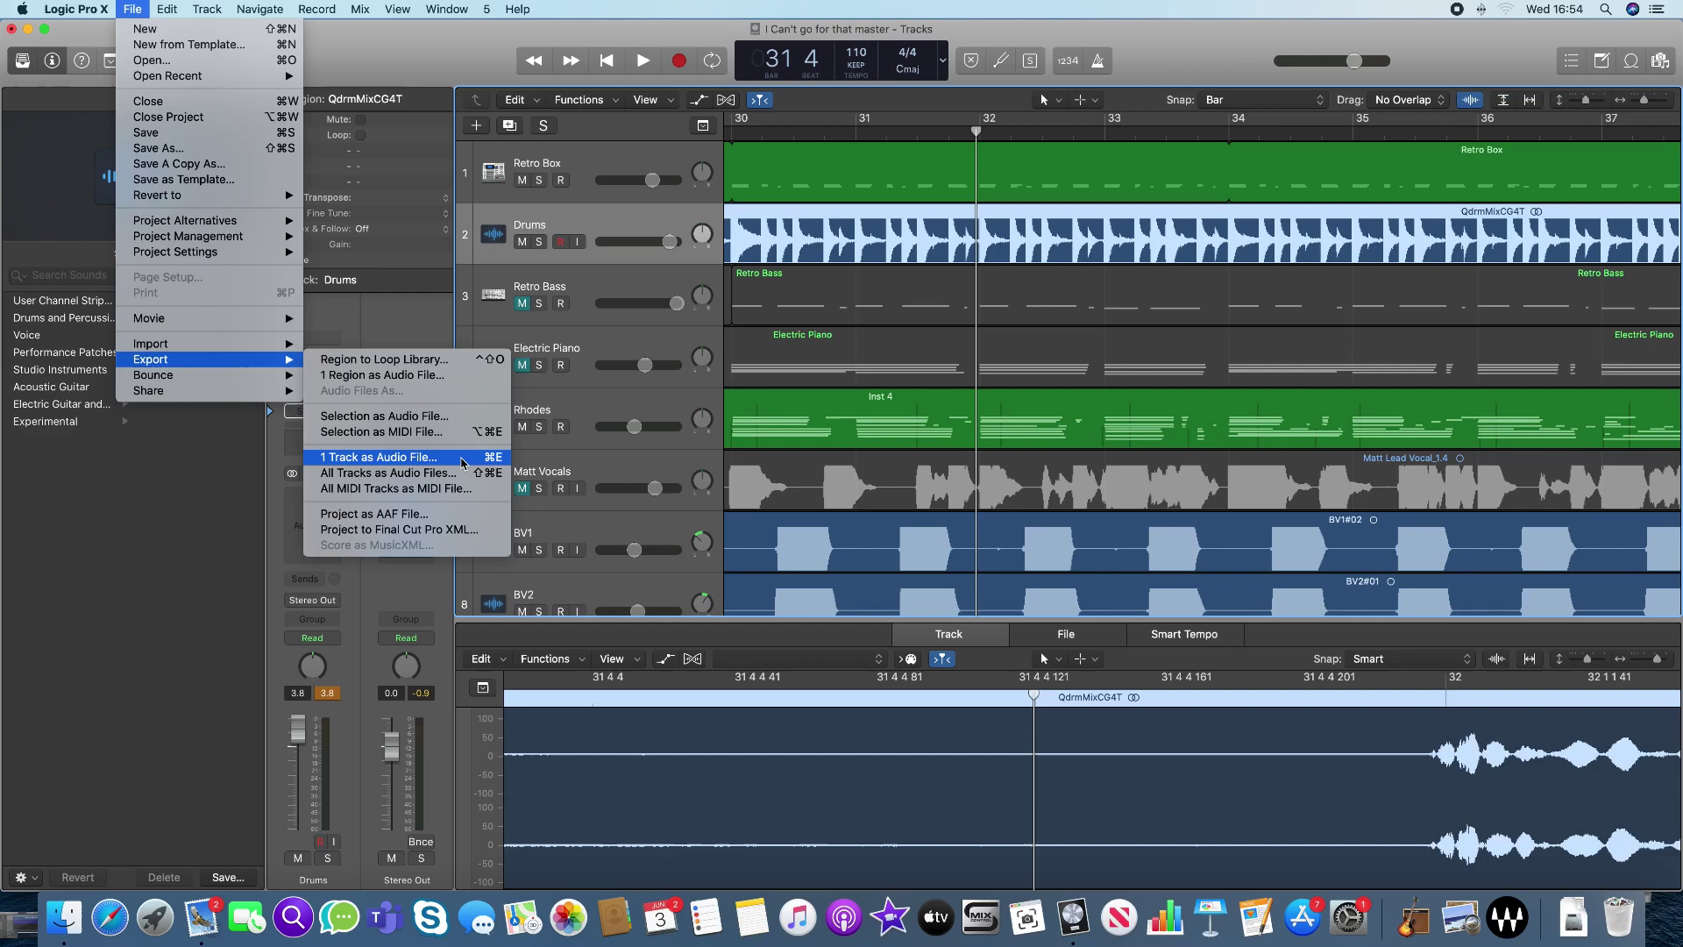
{"action": "left_click", "coordinate": [246, 485]}
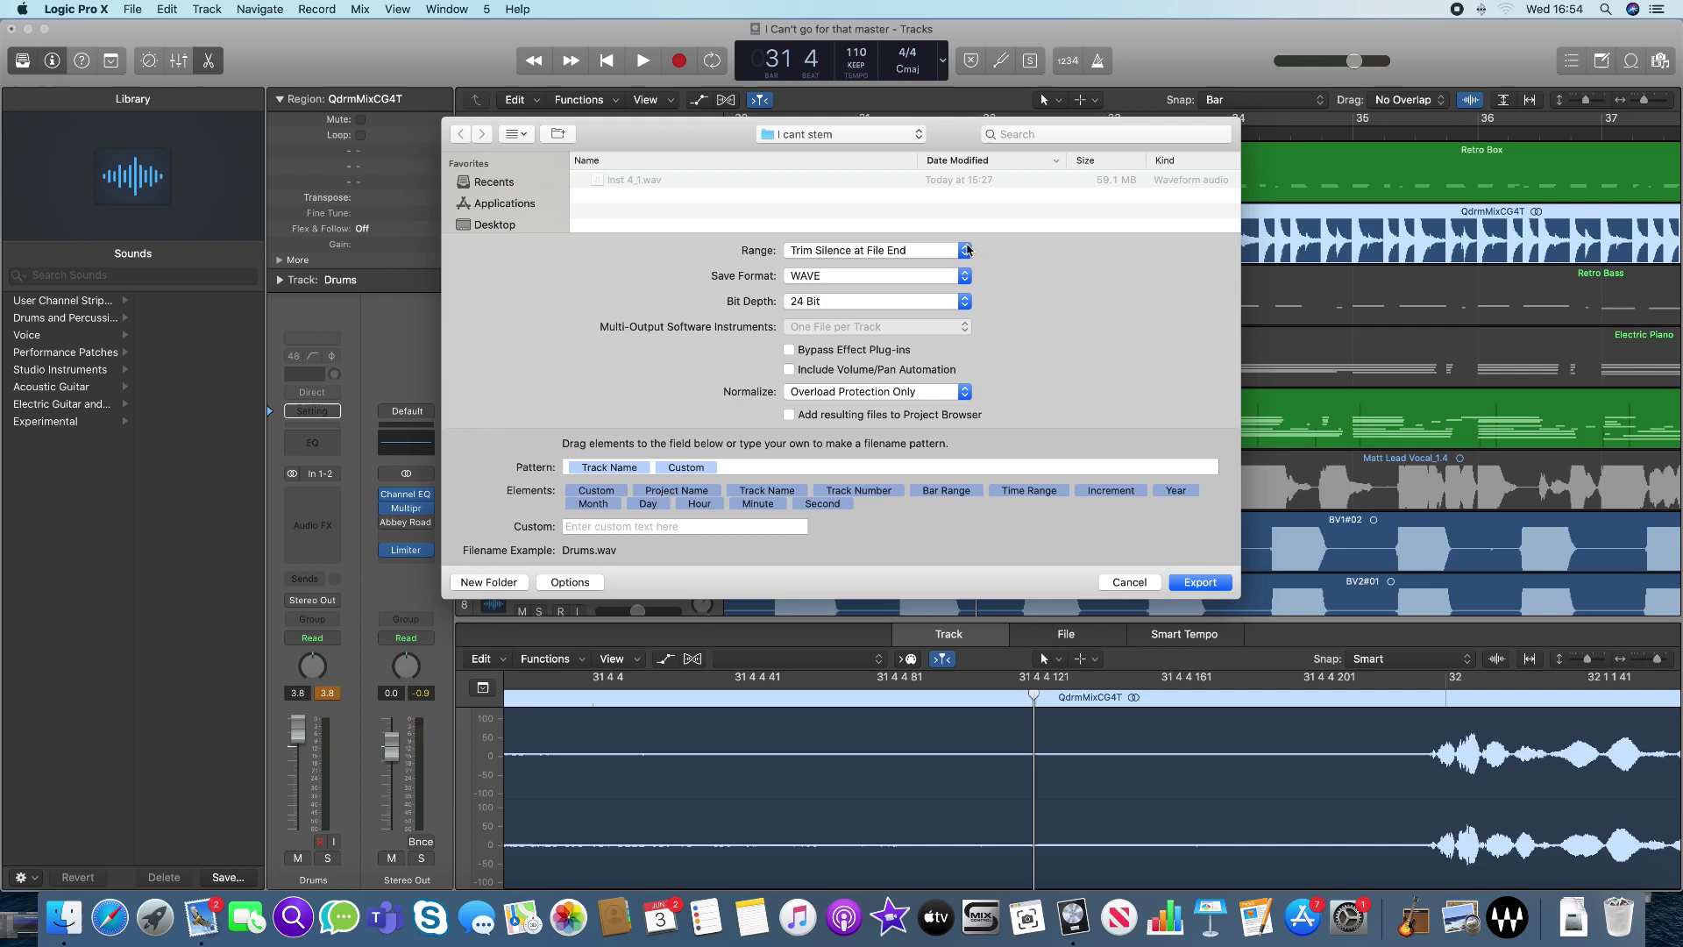
{"action": "left_click", "coordinate": [963, 254]}
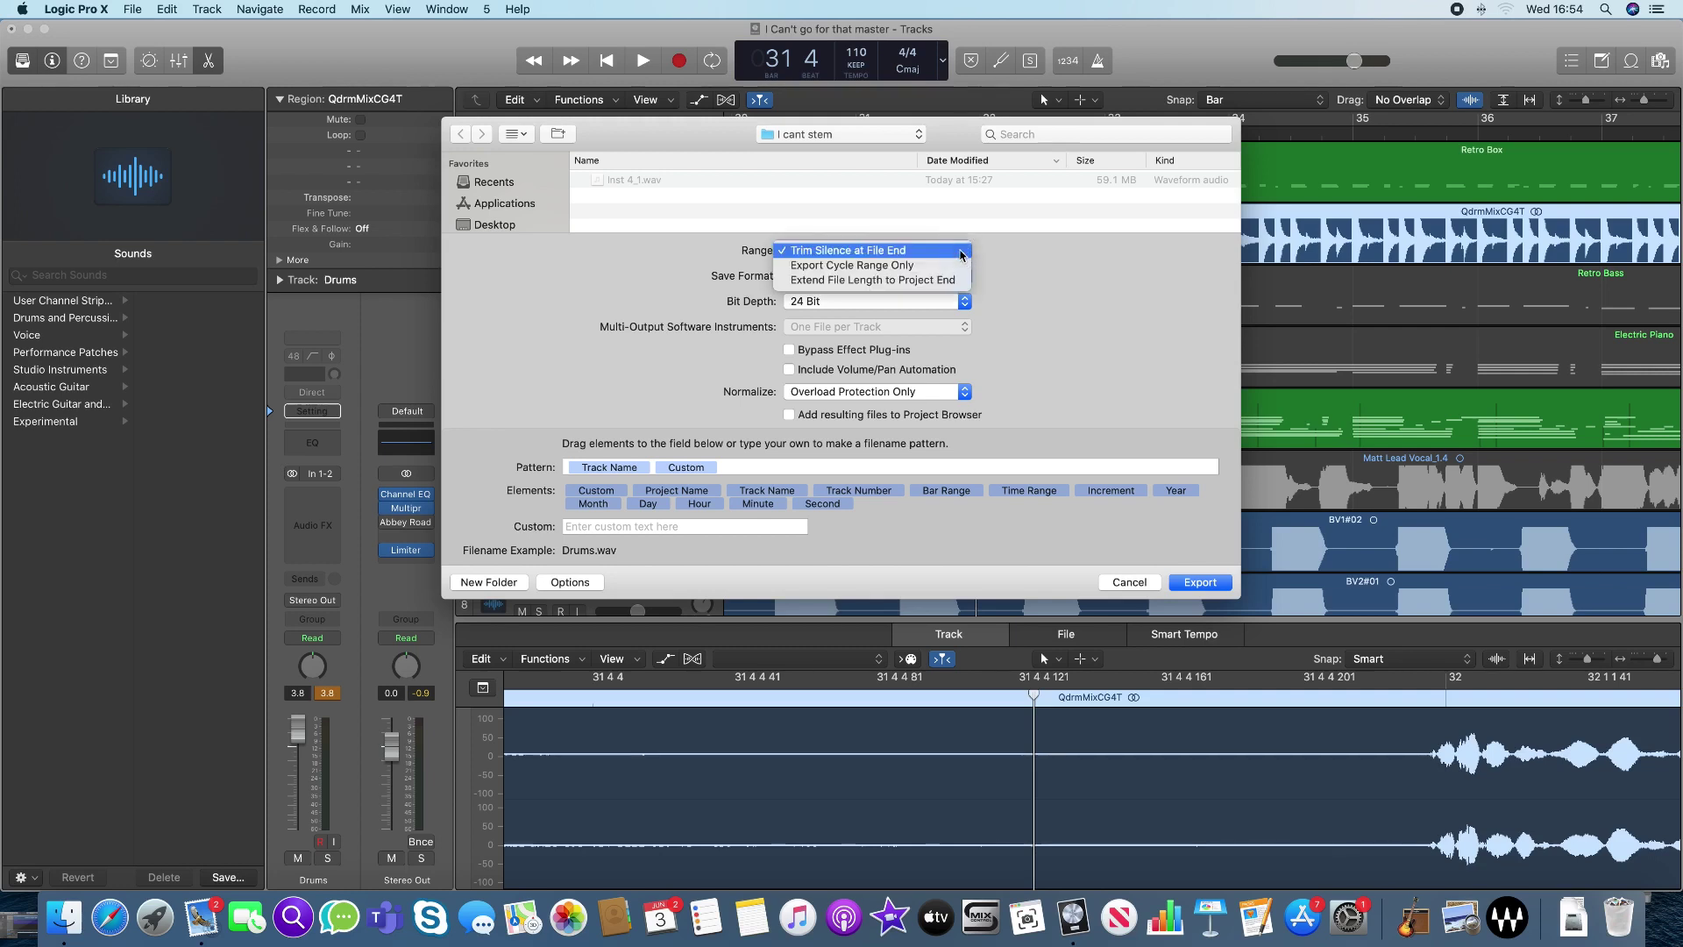
{"action": "left_click", "coordinate": [873, 281]}
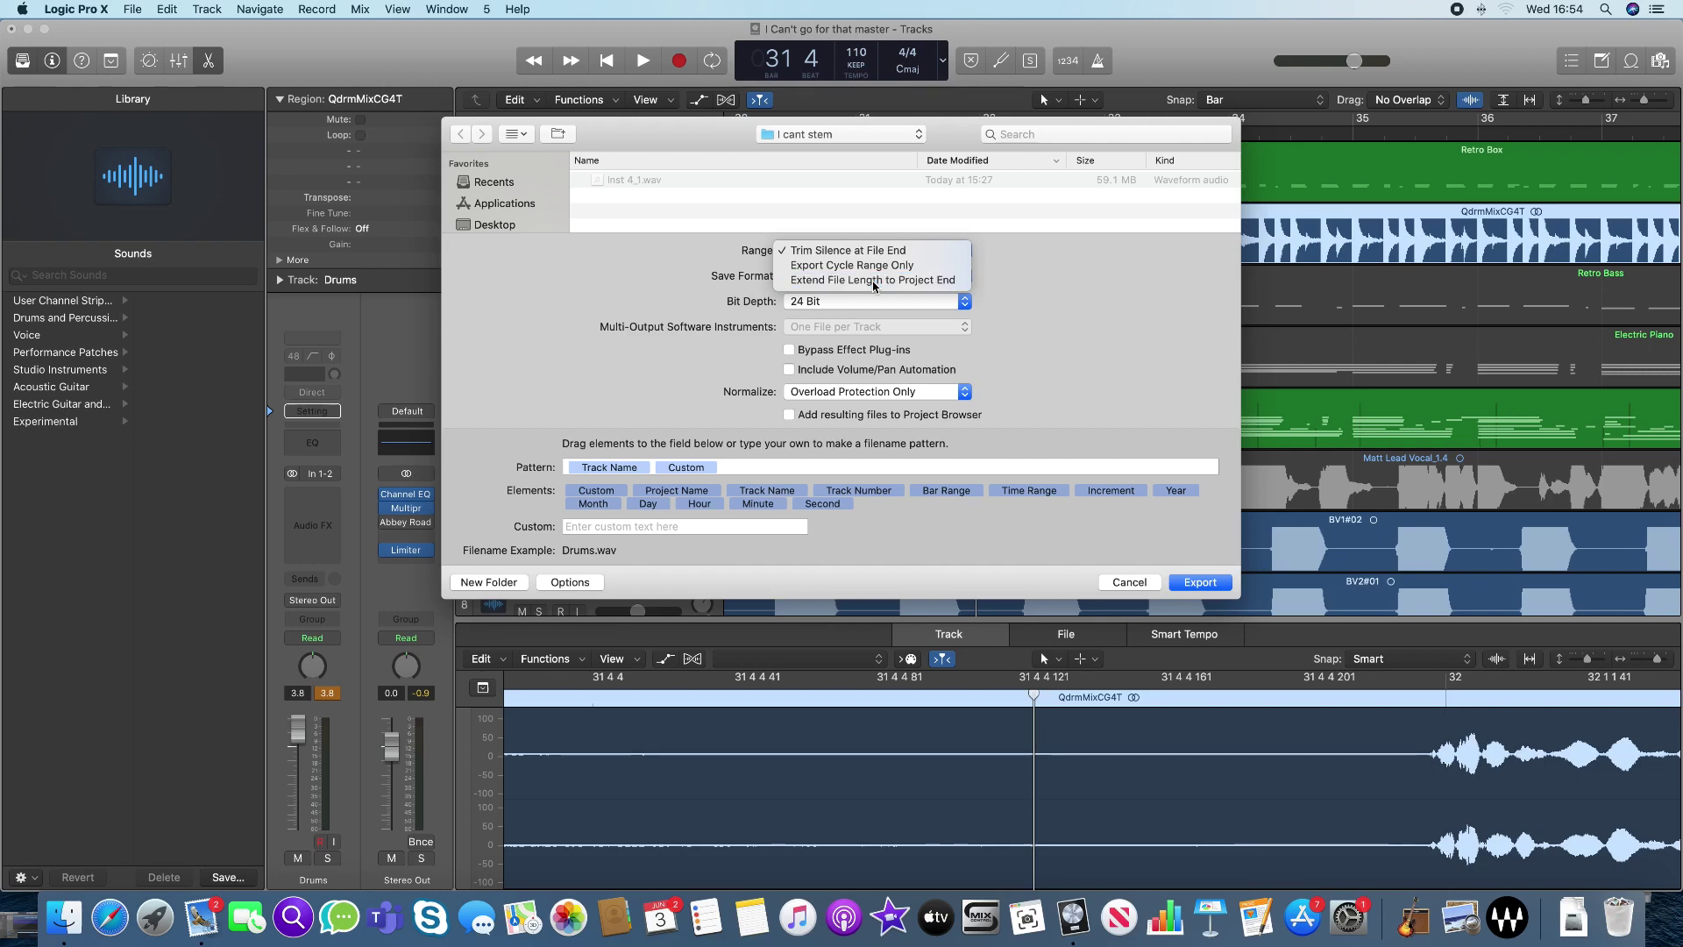
{"action": "left_click", "coordinate": [1143, 584]}
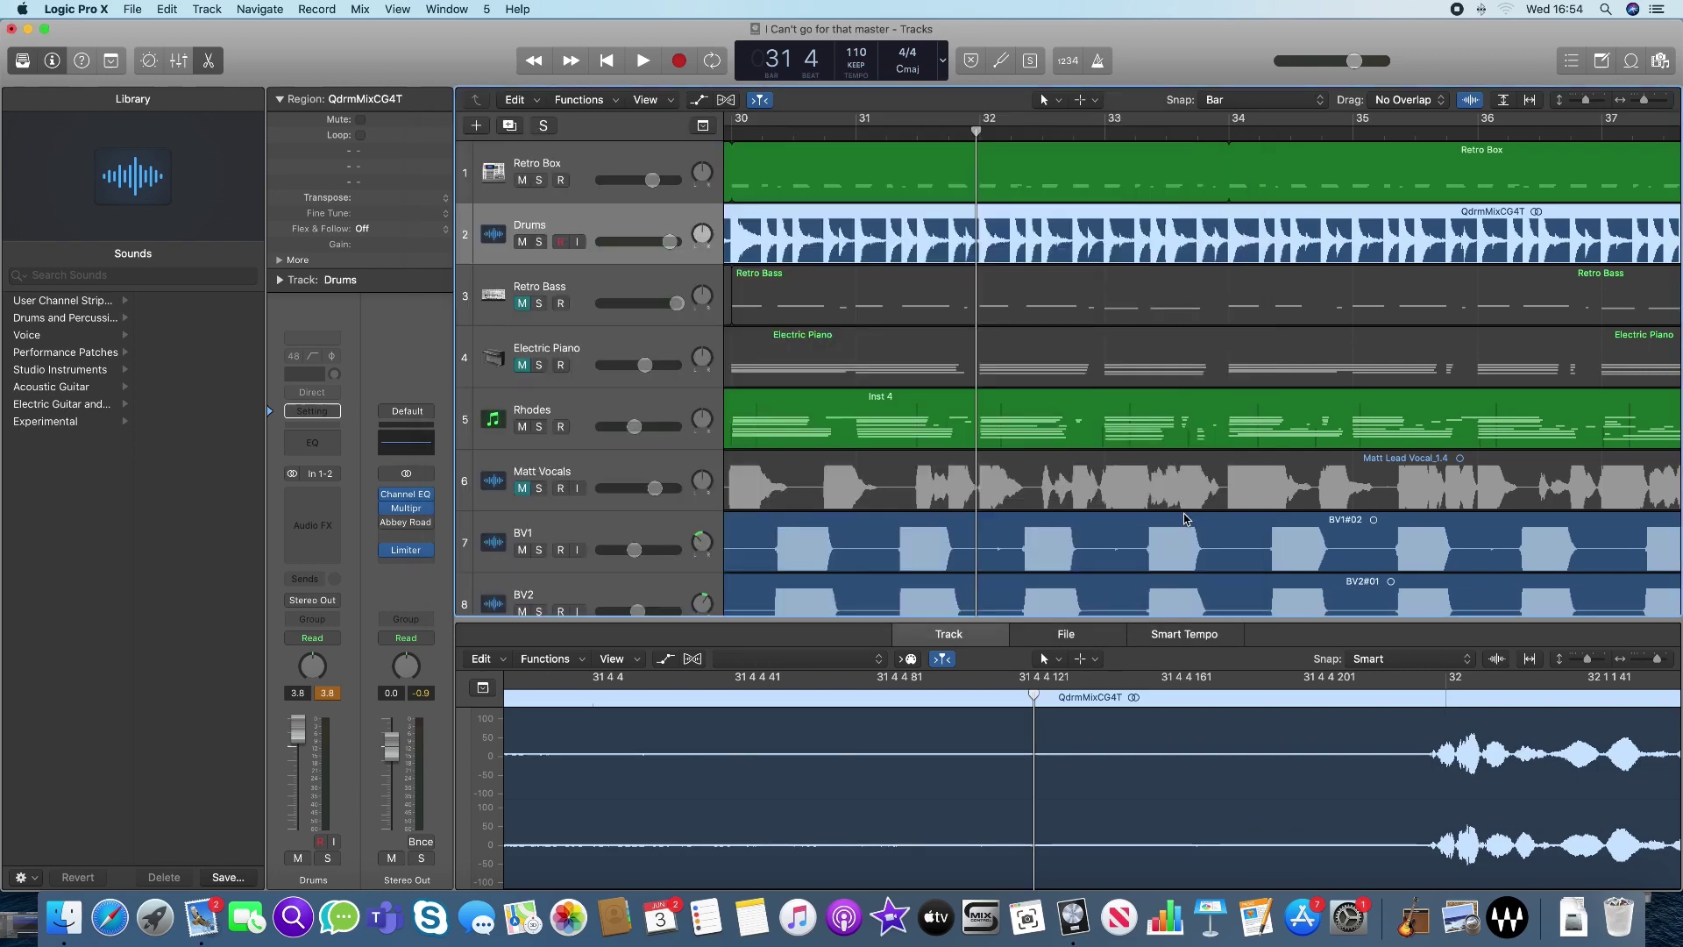
Move the project end marker to just past the end of the last regions, at about bar 102
{"action": "key", "text": "super+Left"}
{"action": "key", "text": "super+Left"}
{"action": "key", "text": "super+Left"}
{"action": "key", "text": "super+Left"}
{"action": "key", "text": "super+Left"}
{"action": "key", "text": "super+Left"}
{"action": "key", "text": "super+Left"}
{"action": "key", "text": "super+Left"}
{"action": "key", "text": "super+Left"}
{"action": "key", "text": "super+Left"}
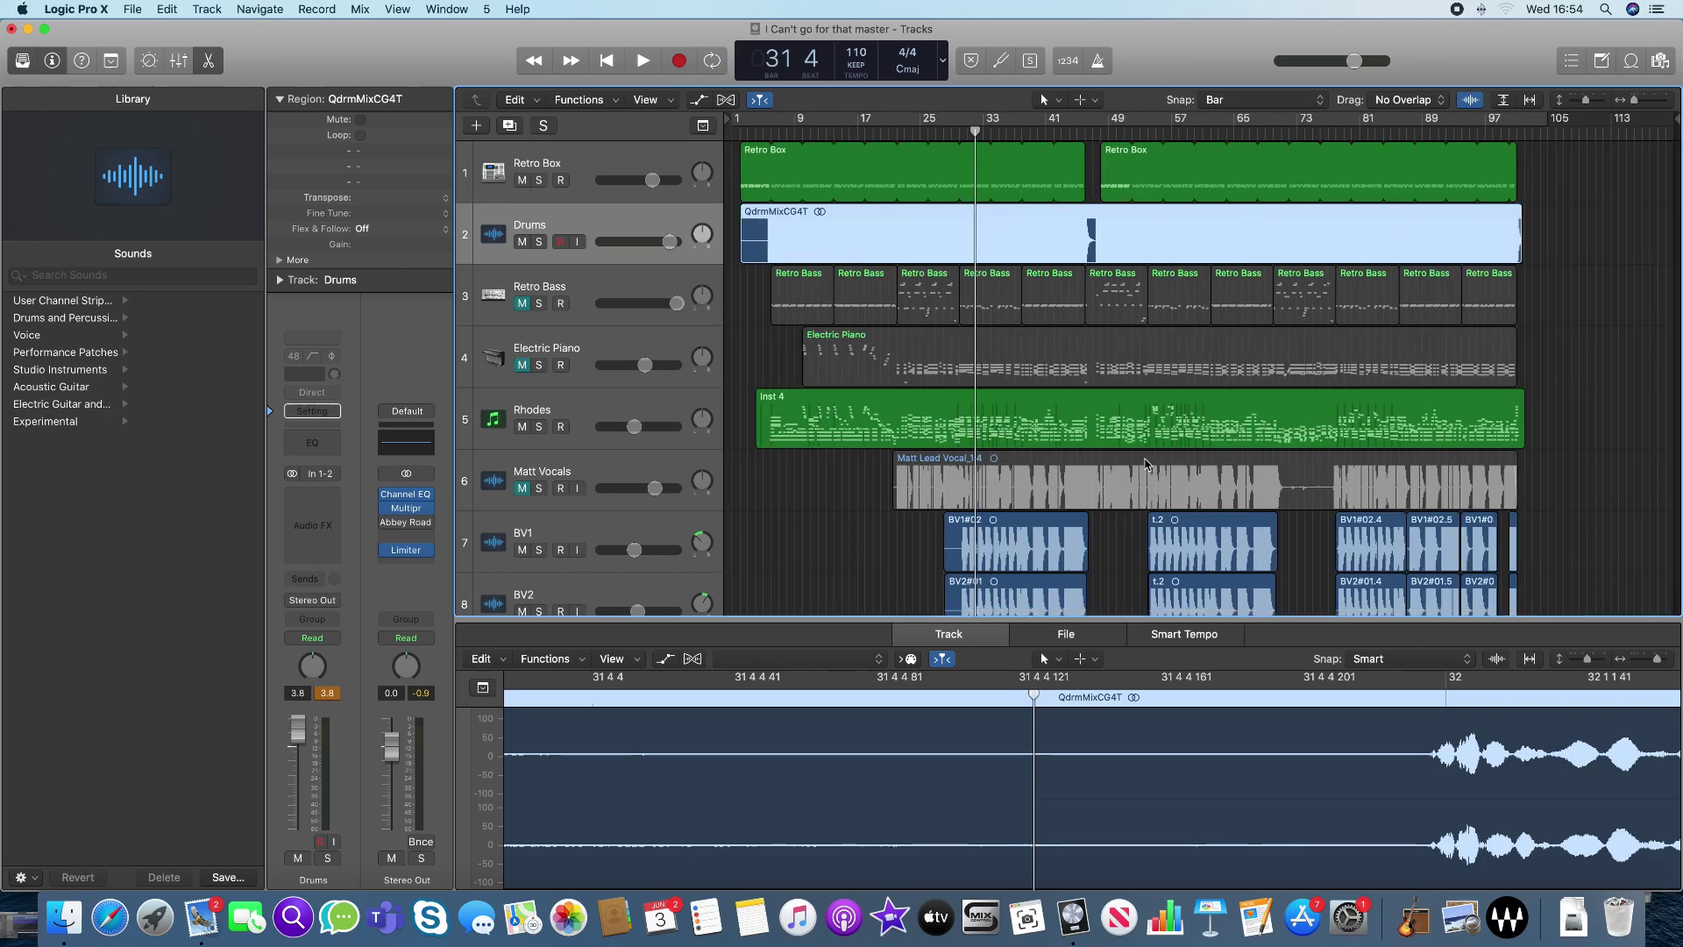
{"action": "mouse_move", "coordinate": [1672, 118]}
{"action": "left_mouse_down"}
{"action": "mouse_move", "coordinate": [1532, 132]}
{"action": "mouse_move", "coordinate": [1547, 134]}
{"action": "left_mouse_up"}
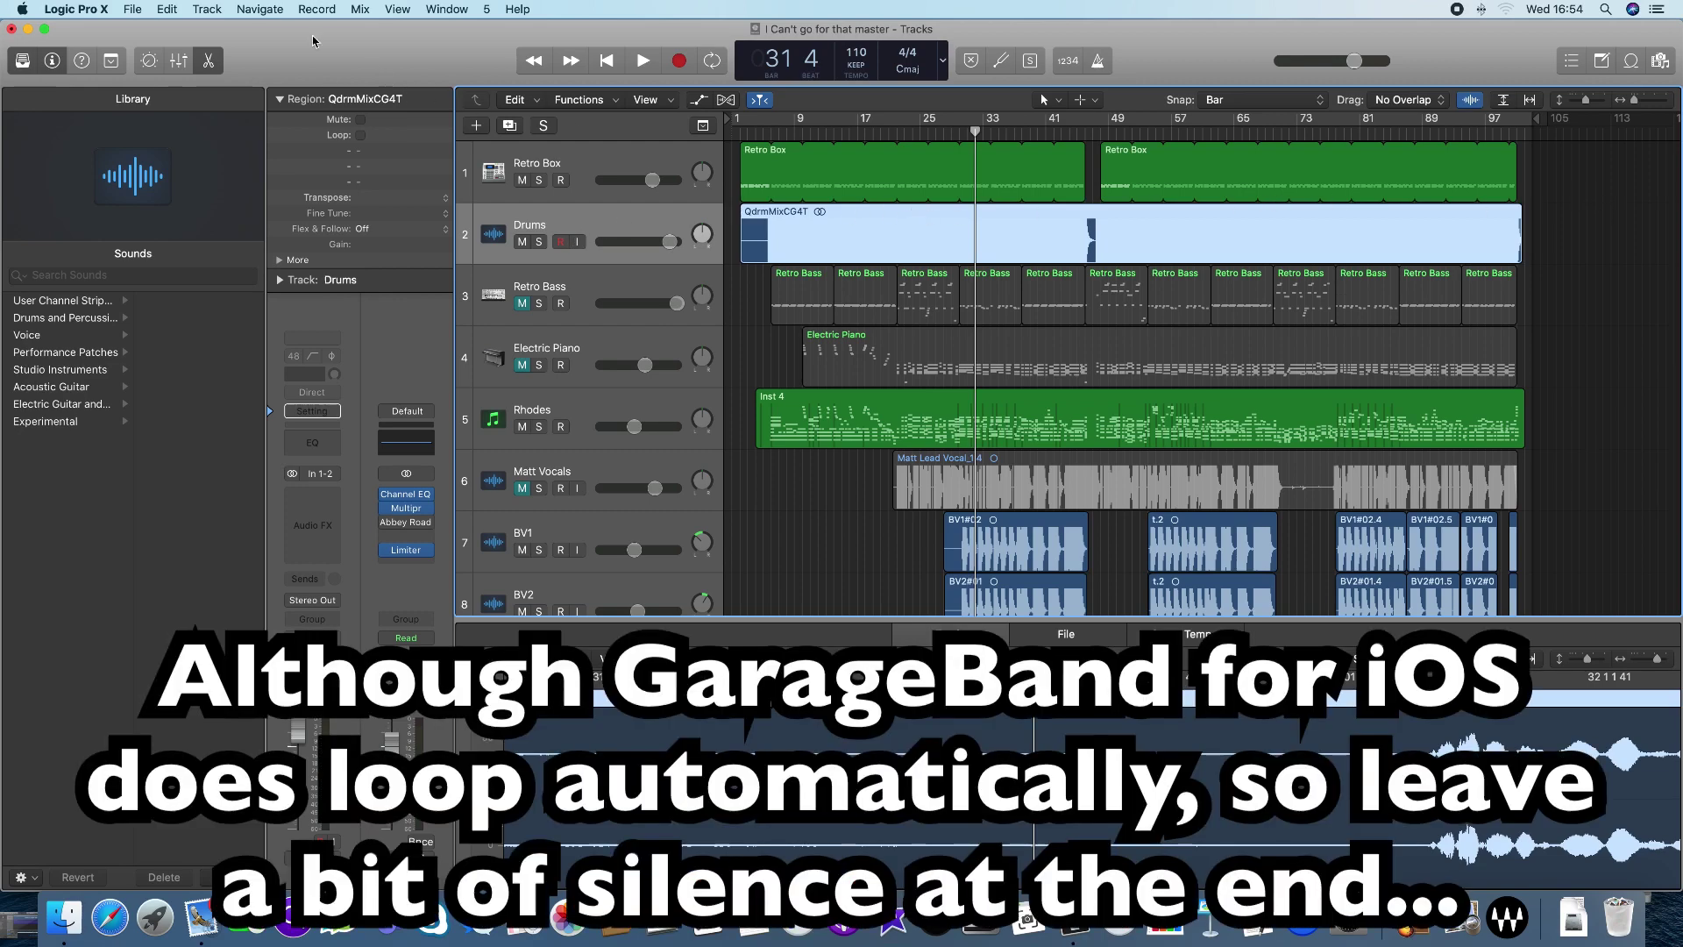
Export the Drums track as a 24-bit WAVE file into a new Desktop folder named "Go for that backing files"
{"action": "key", "text": "super+e"}
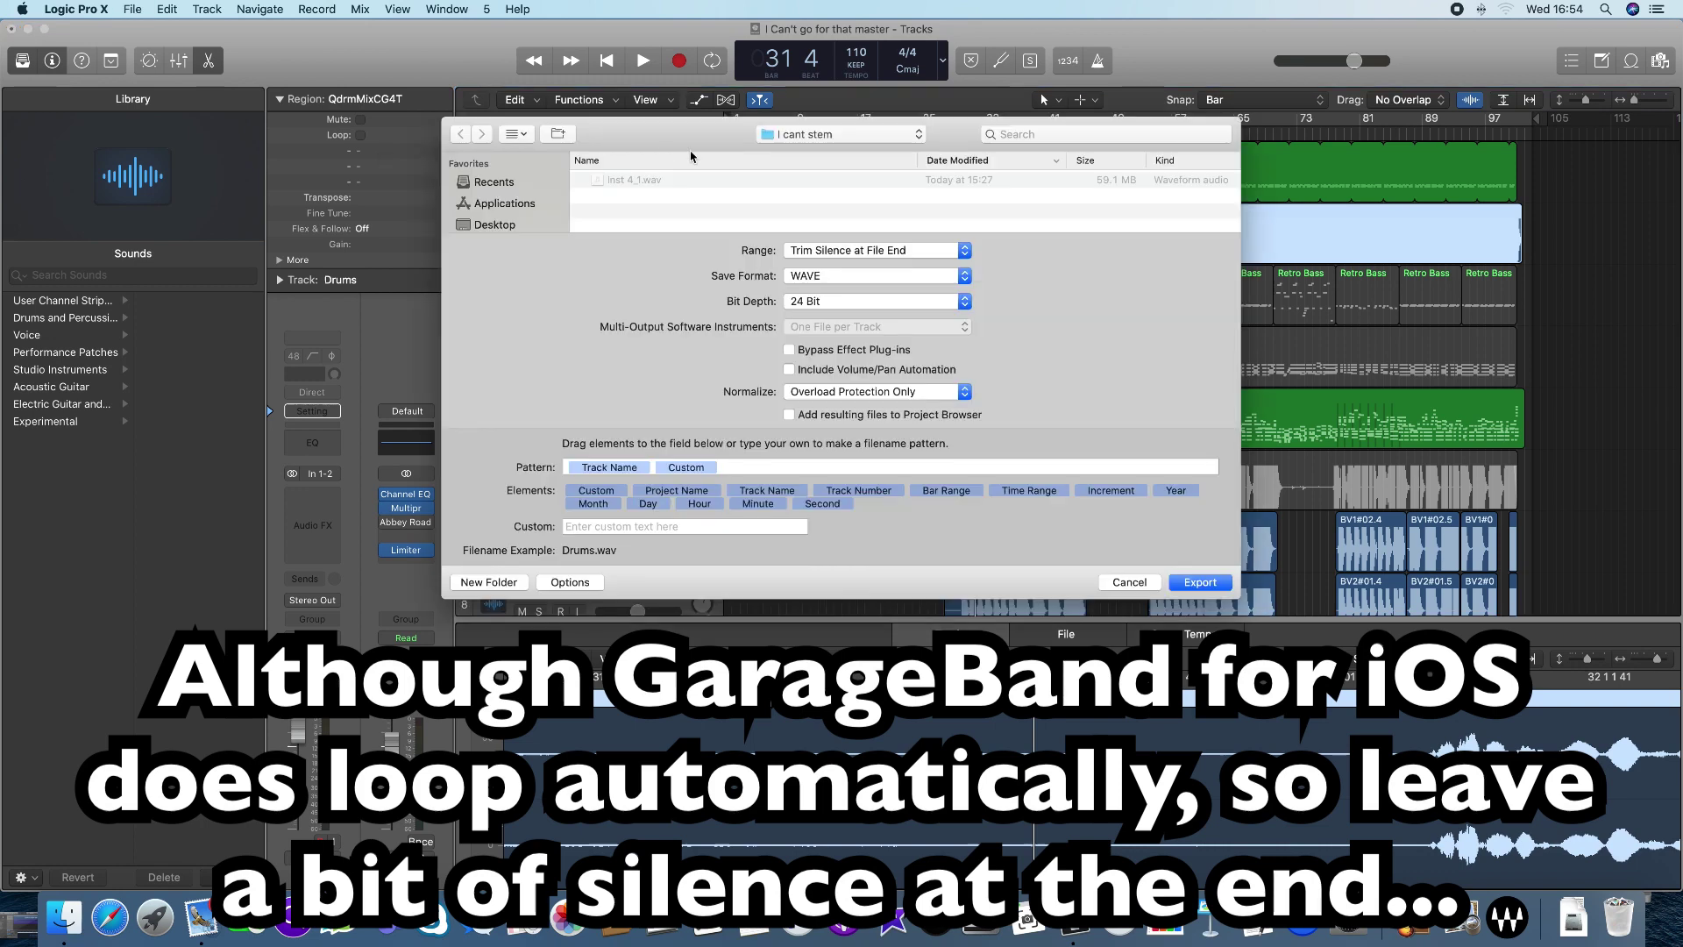
{"action": "left_click", "coordinate": [496, 224]}
{"action": "left_click", "coordinate": [488, 583]}
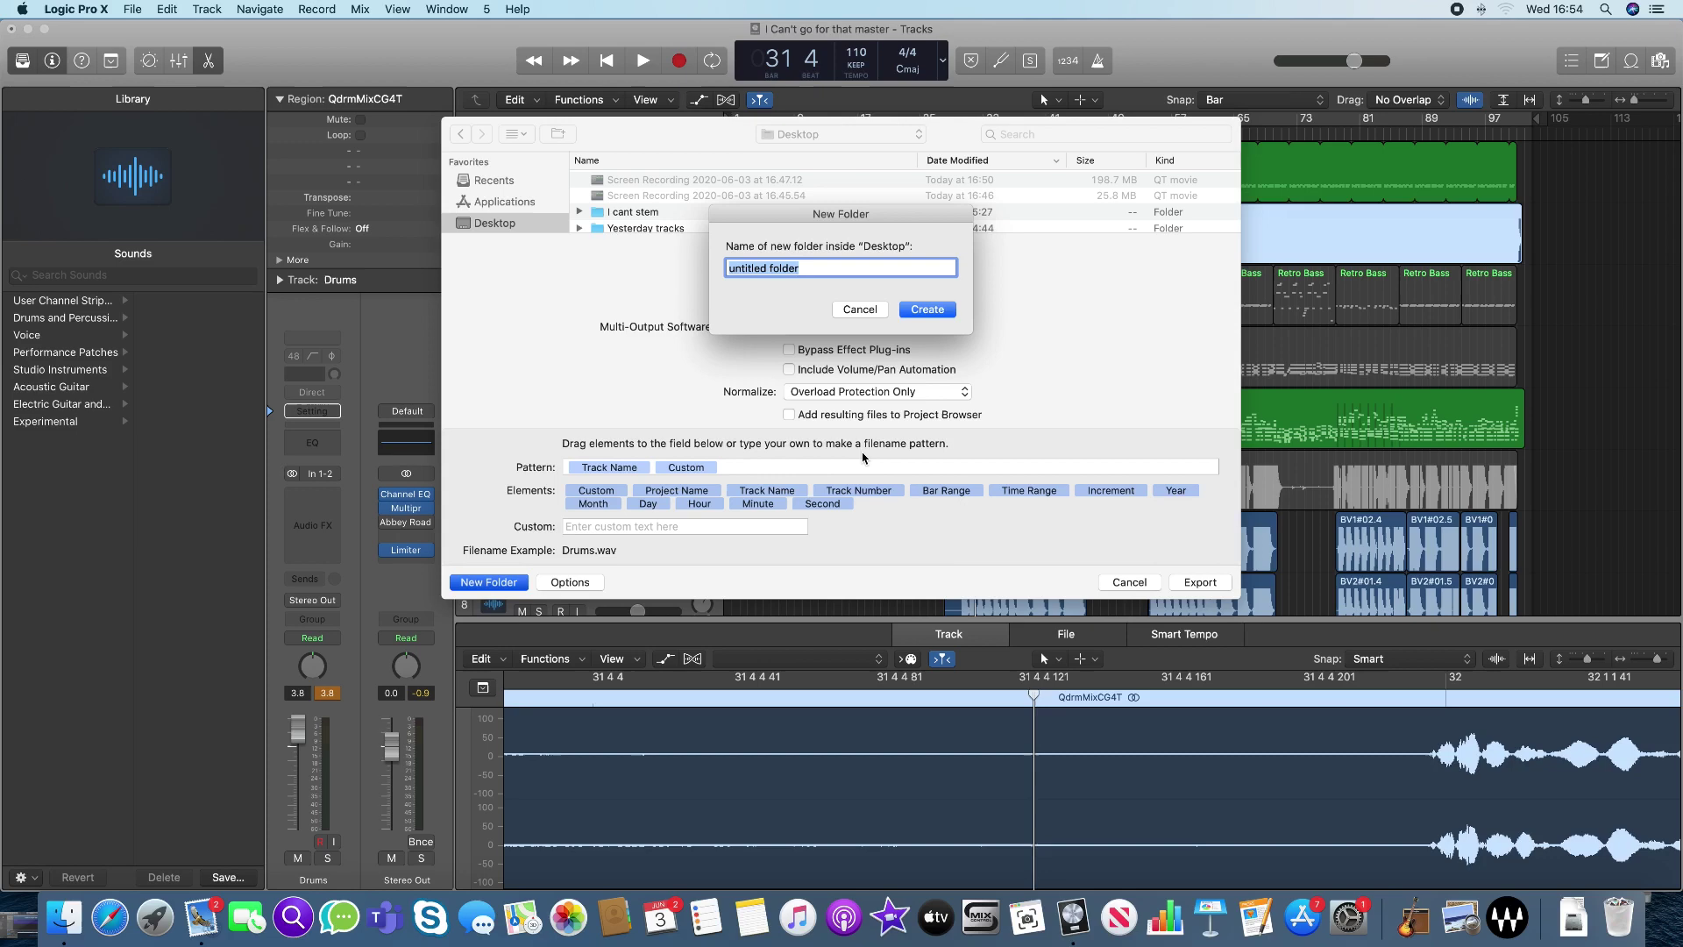
{"action": "type", "text": "Go for that ba"}
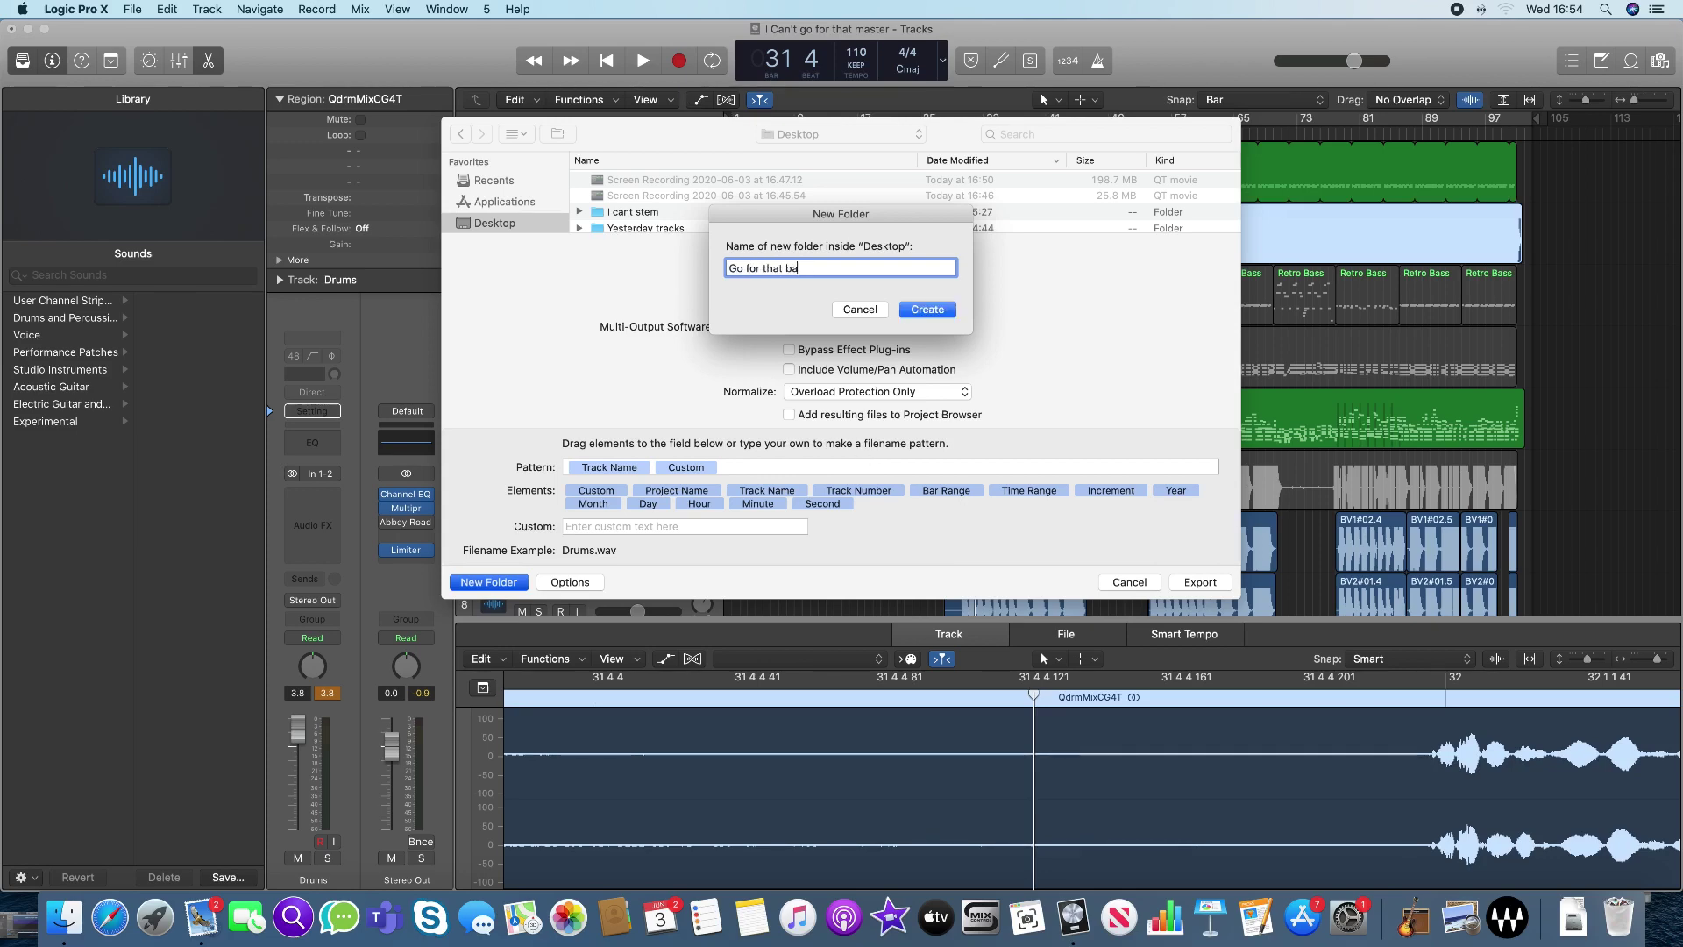
{"action": "type", "text": "cking files"}
{"action": "key", "text": "Return"}
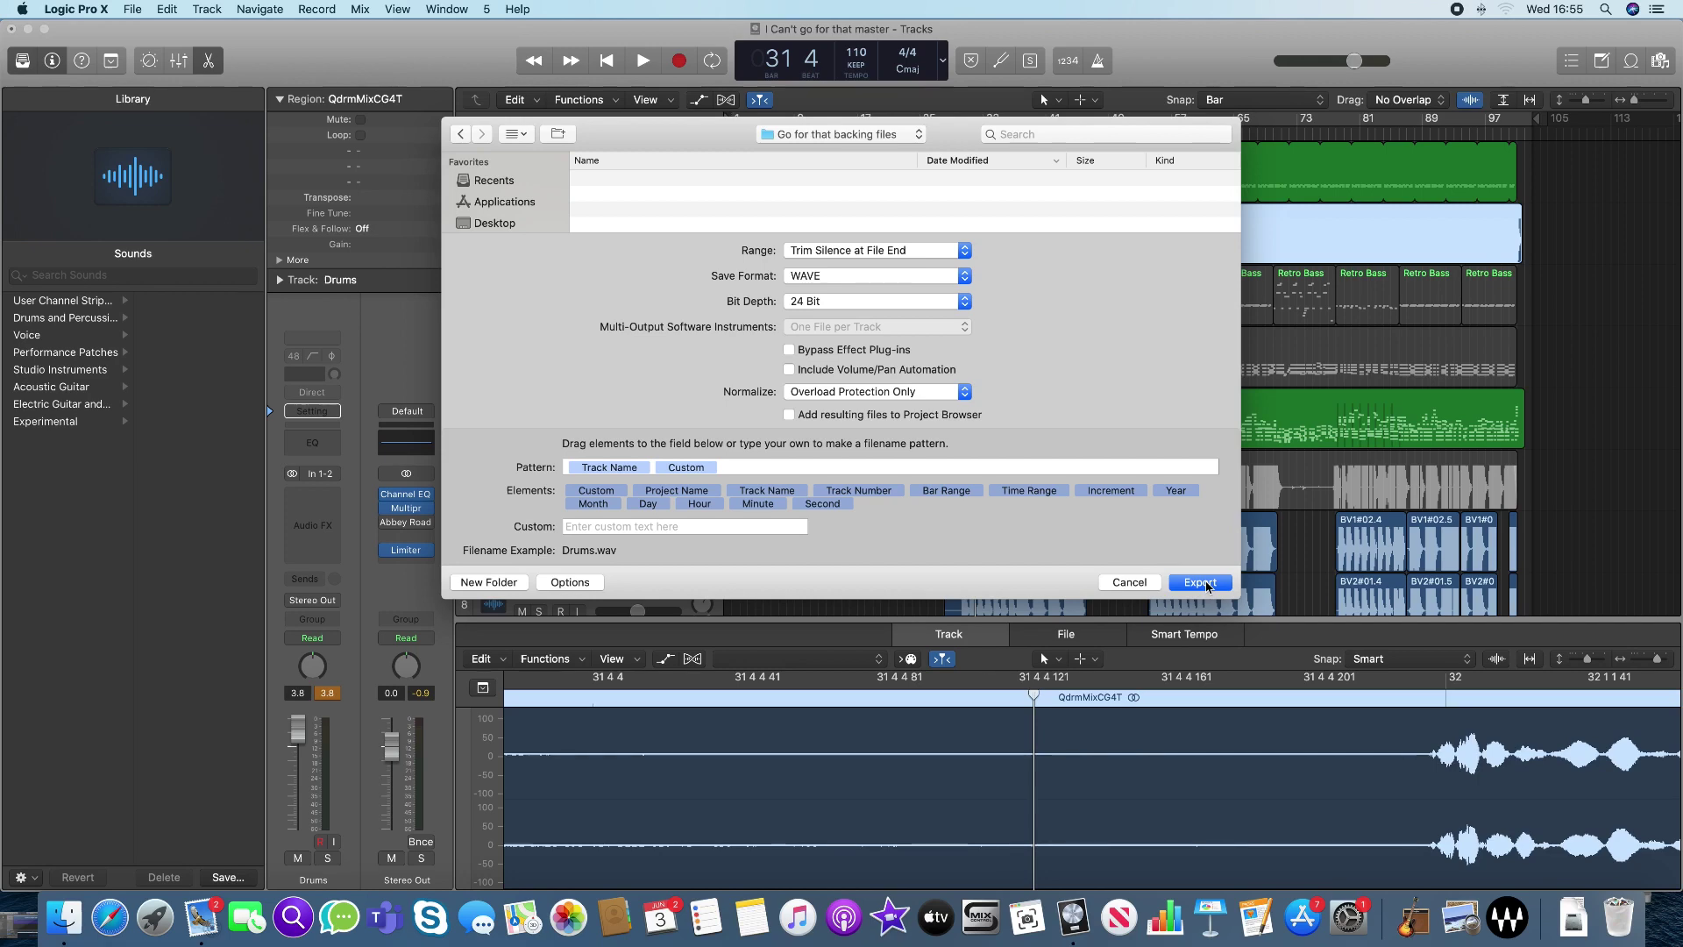
{"action": "left_click", "coordinate": [1203, 583]}
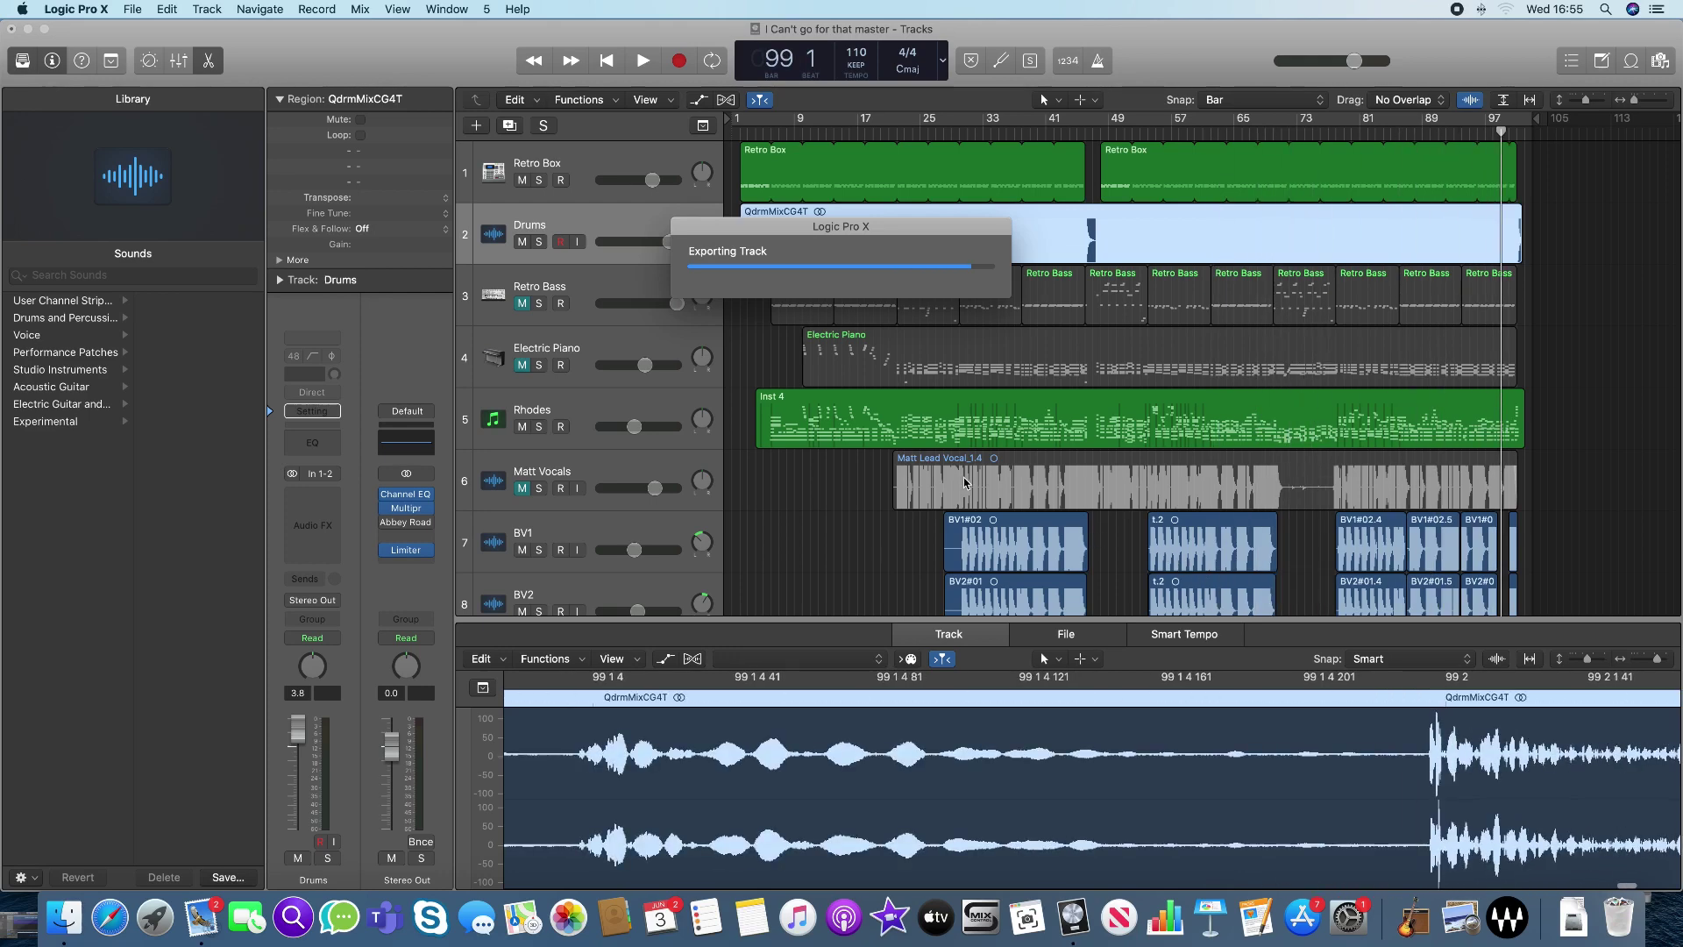
Export the Rhodes track as a 24-bit WAVE file into the "Go for that backing files" folder
{"action": "left_click", "coordinate": [636, 416]}
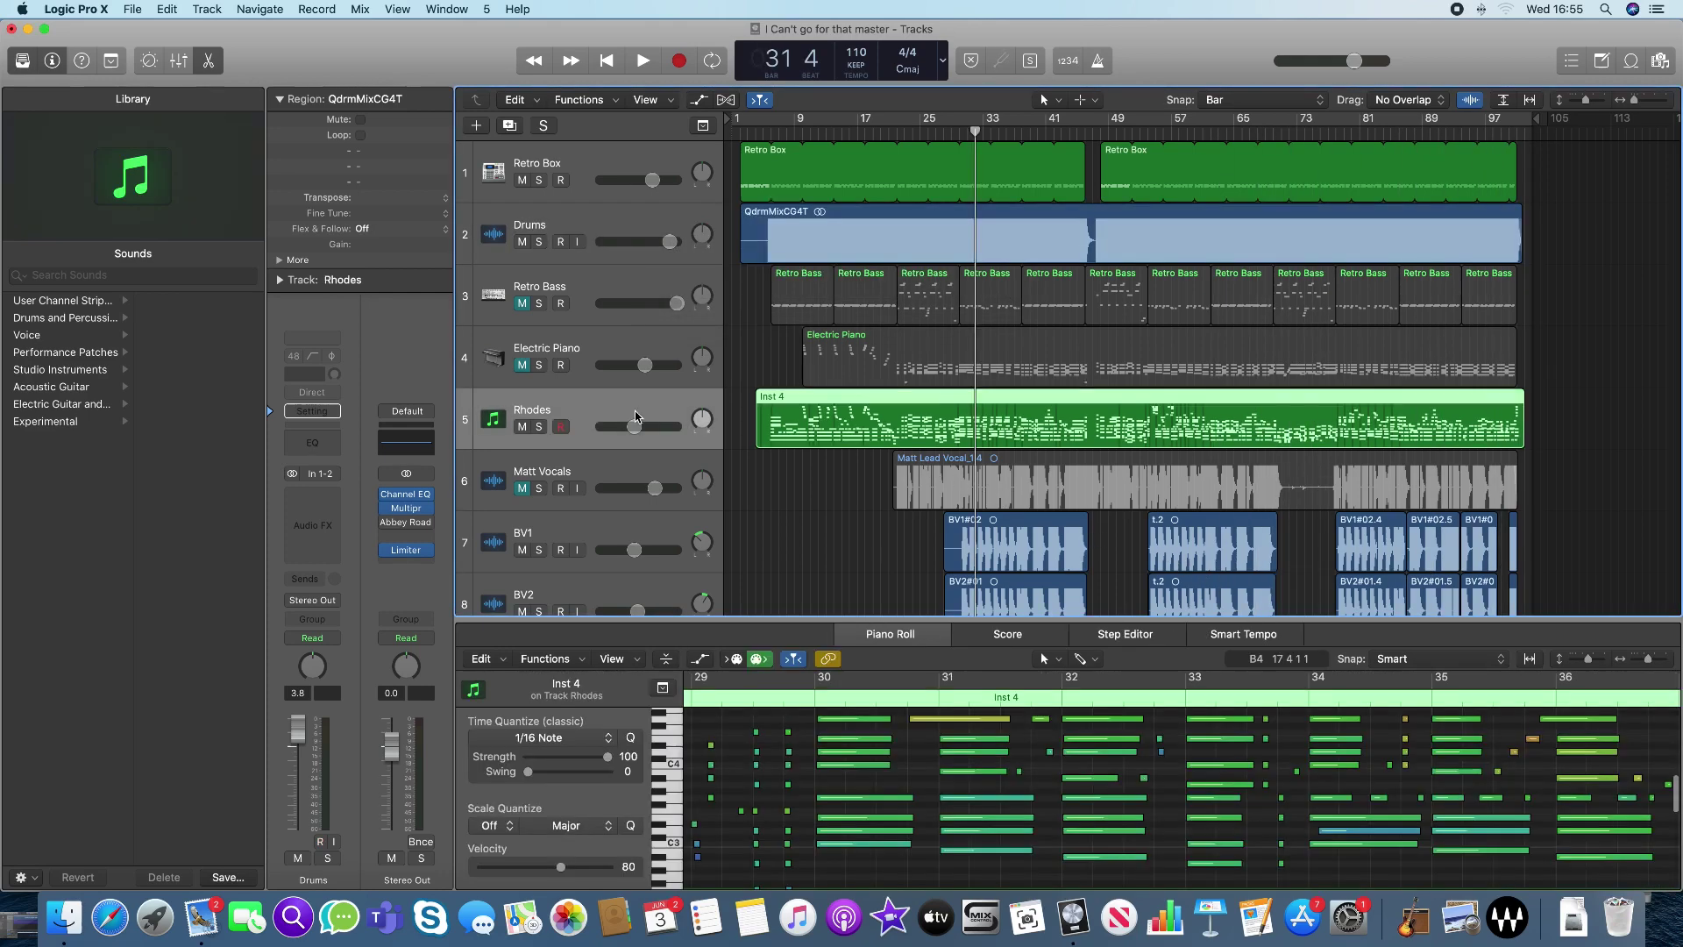
{"action": "key", "text": "super+e"}
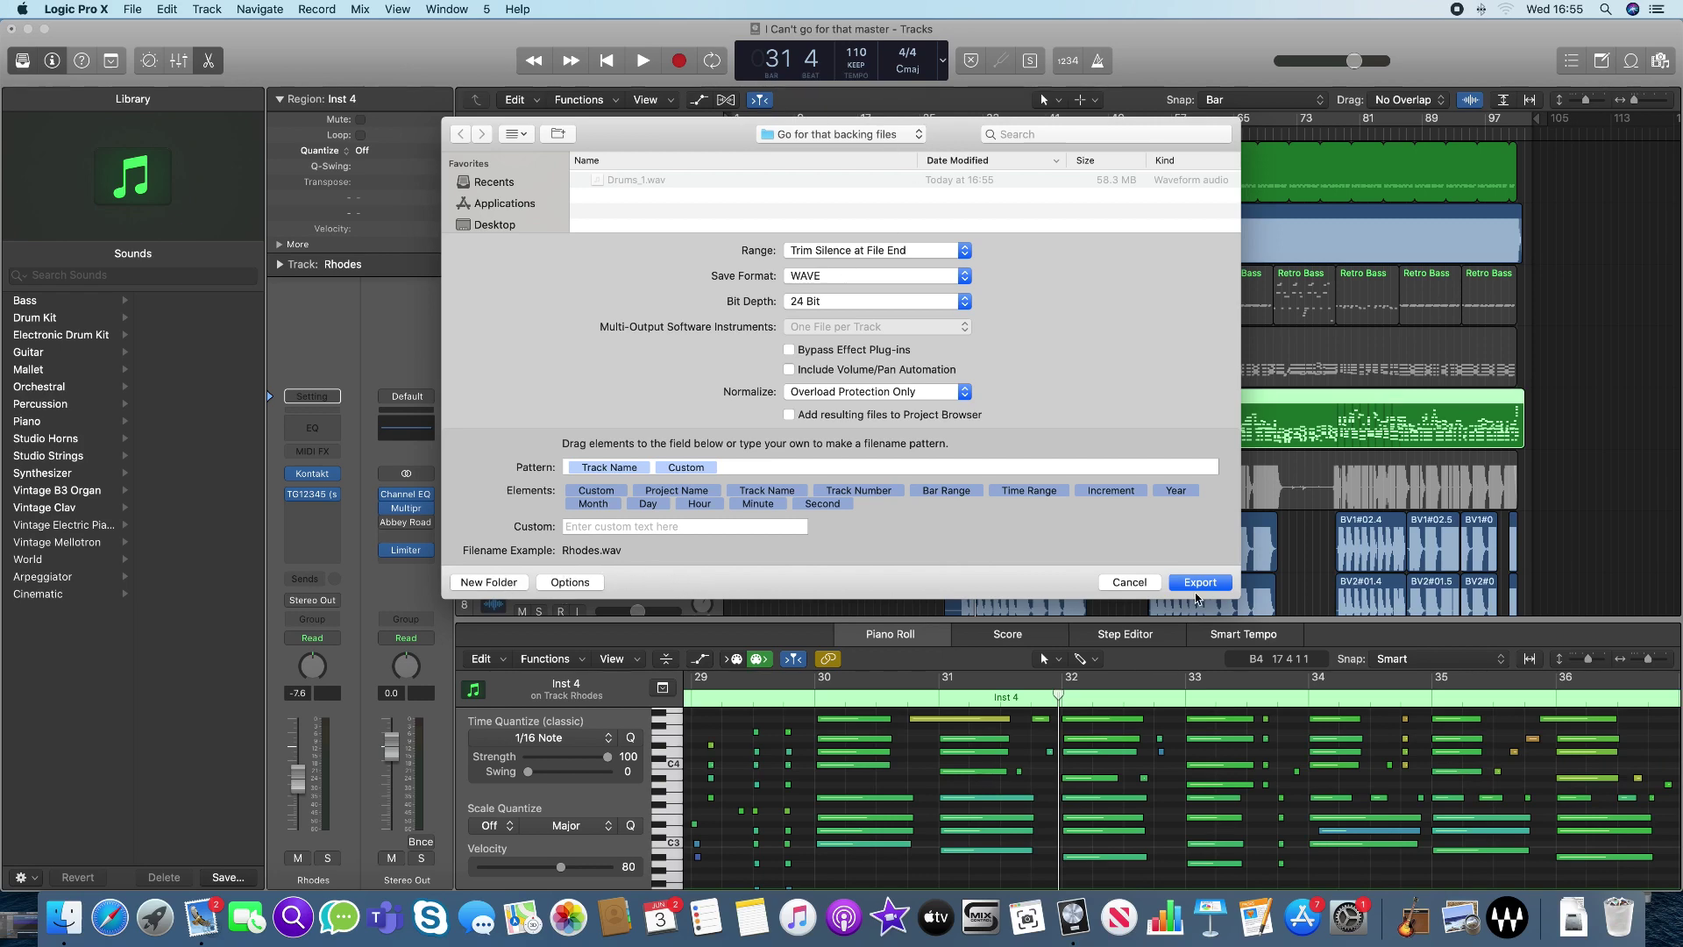
{"action": "left_click", "coordinate": [1214, 585]}
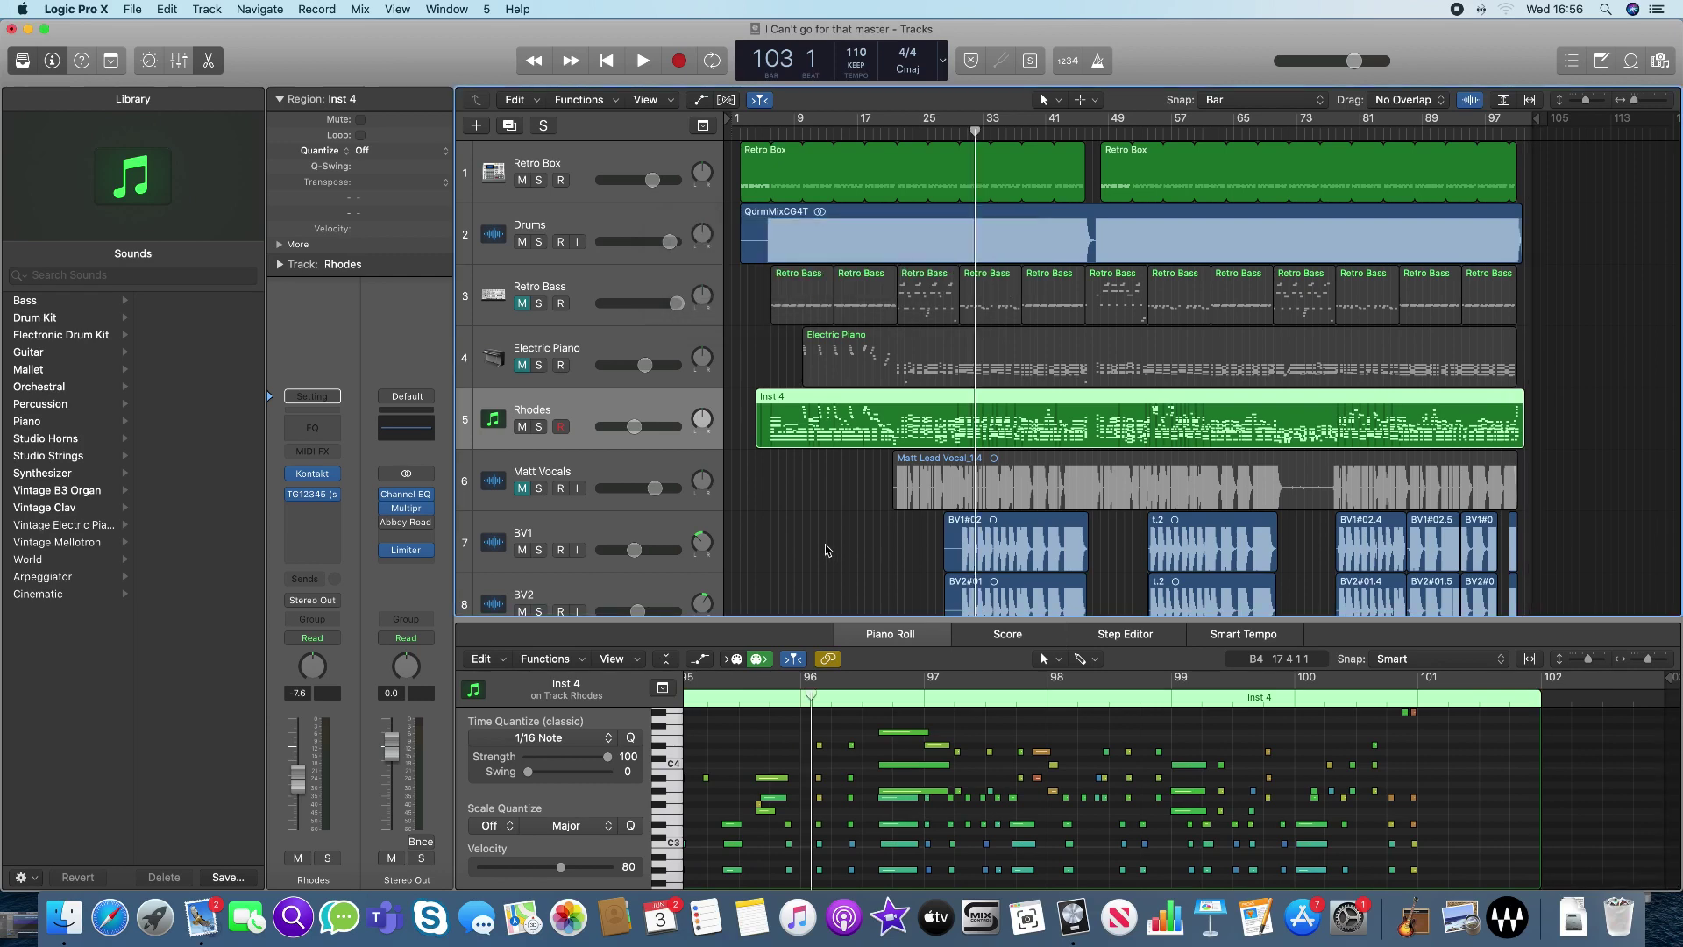
Select the Bass track and mute the Jim solo track
{"action": "scroll", "coordinate": [825, 544], "scroll_direction": "down", "scroll_amount": 3}
{"action": "scroll", "coordinate": [825, 546], "scroll_direction": "down", "scroll_amount": 3}
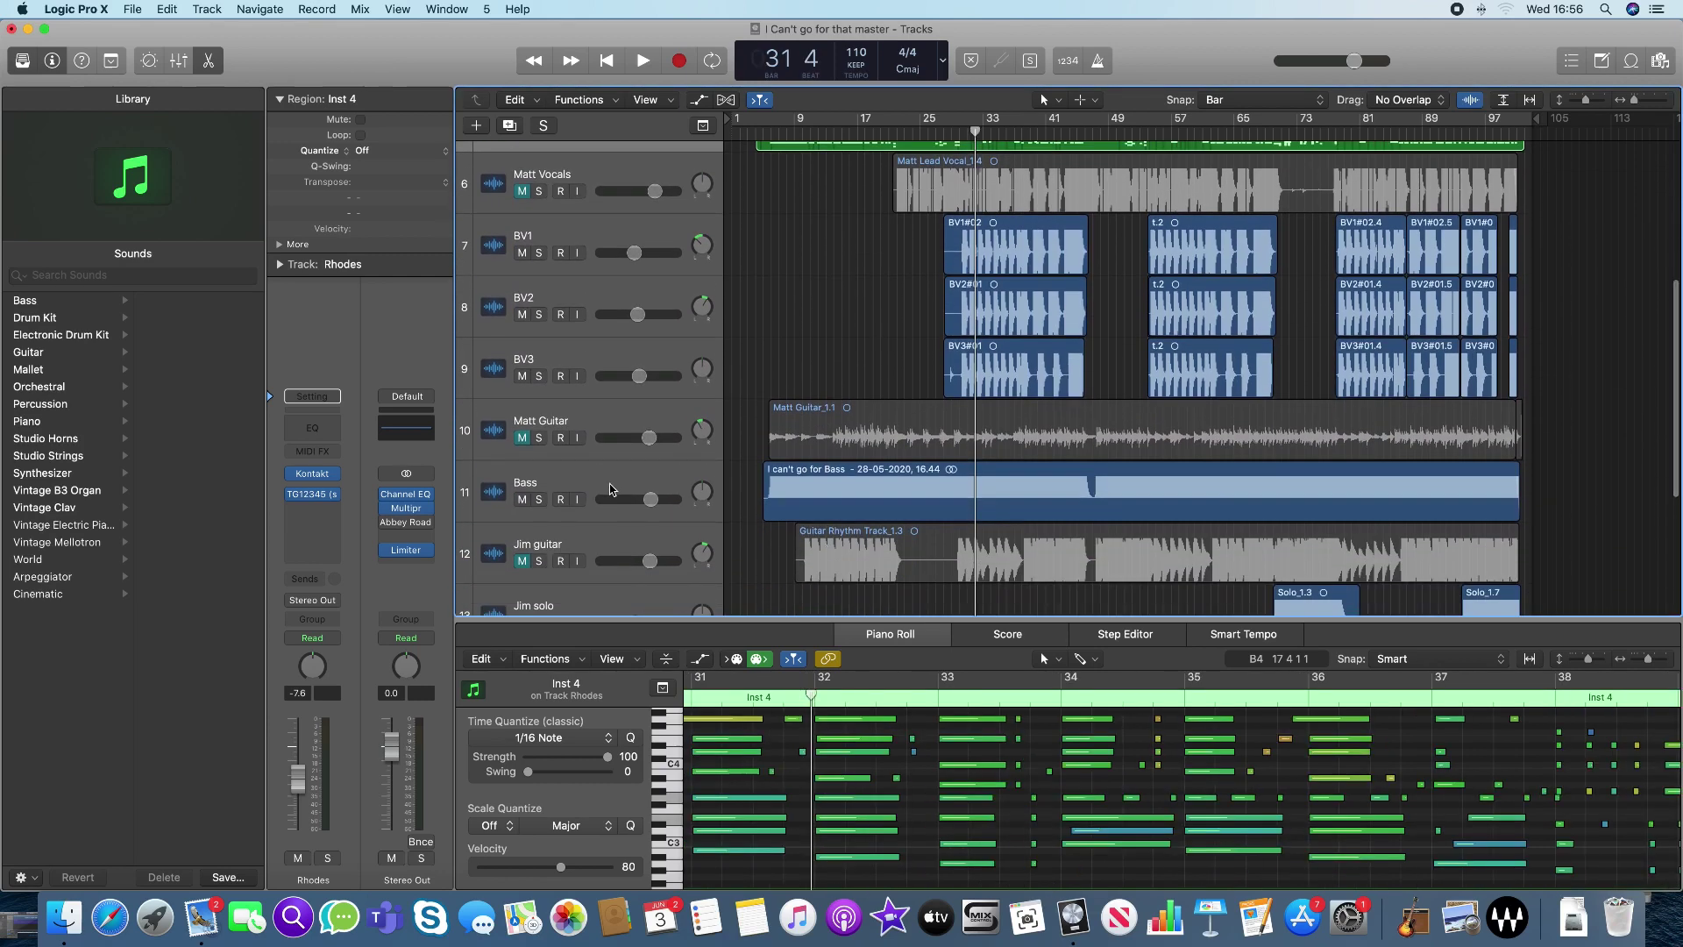
{"action": "left_click", "coordinate": [608, 495]}
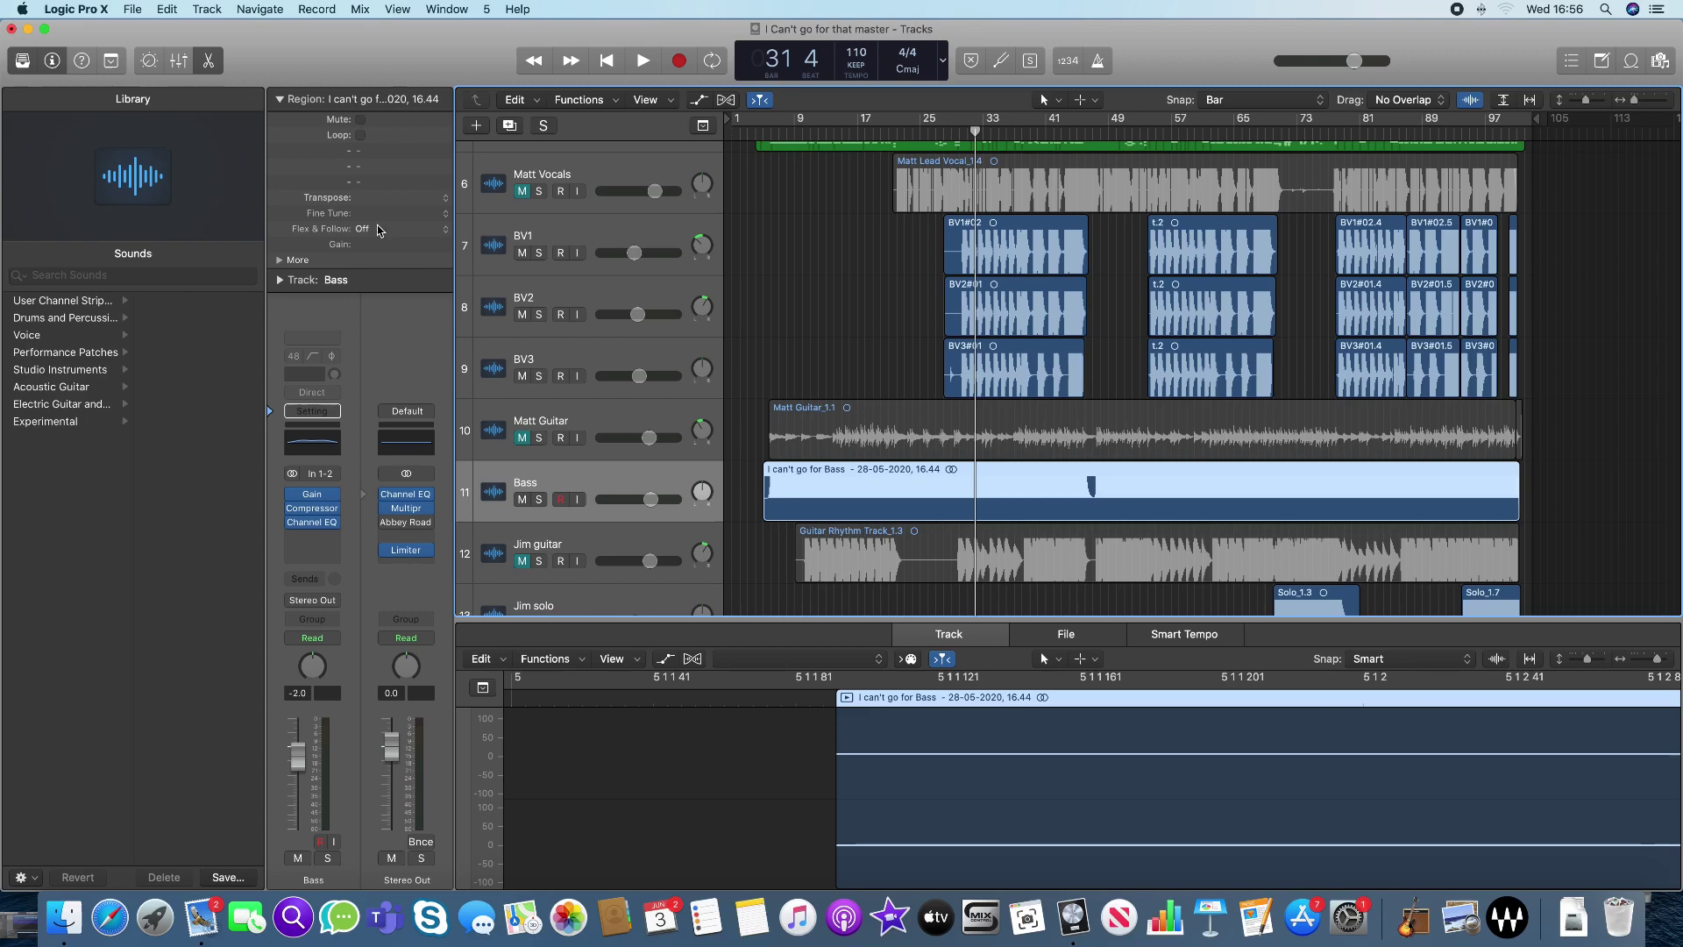
{"action": "scroll", "coordinate": [609, 376], "scroll_direction": "down", "scroll_amount": 5}
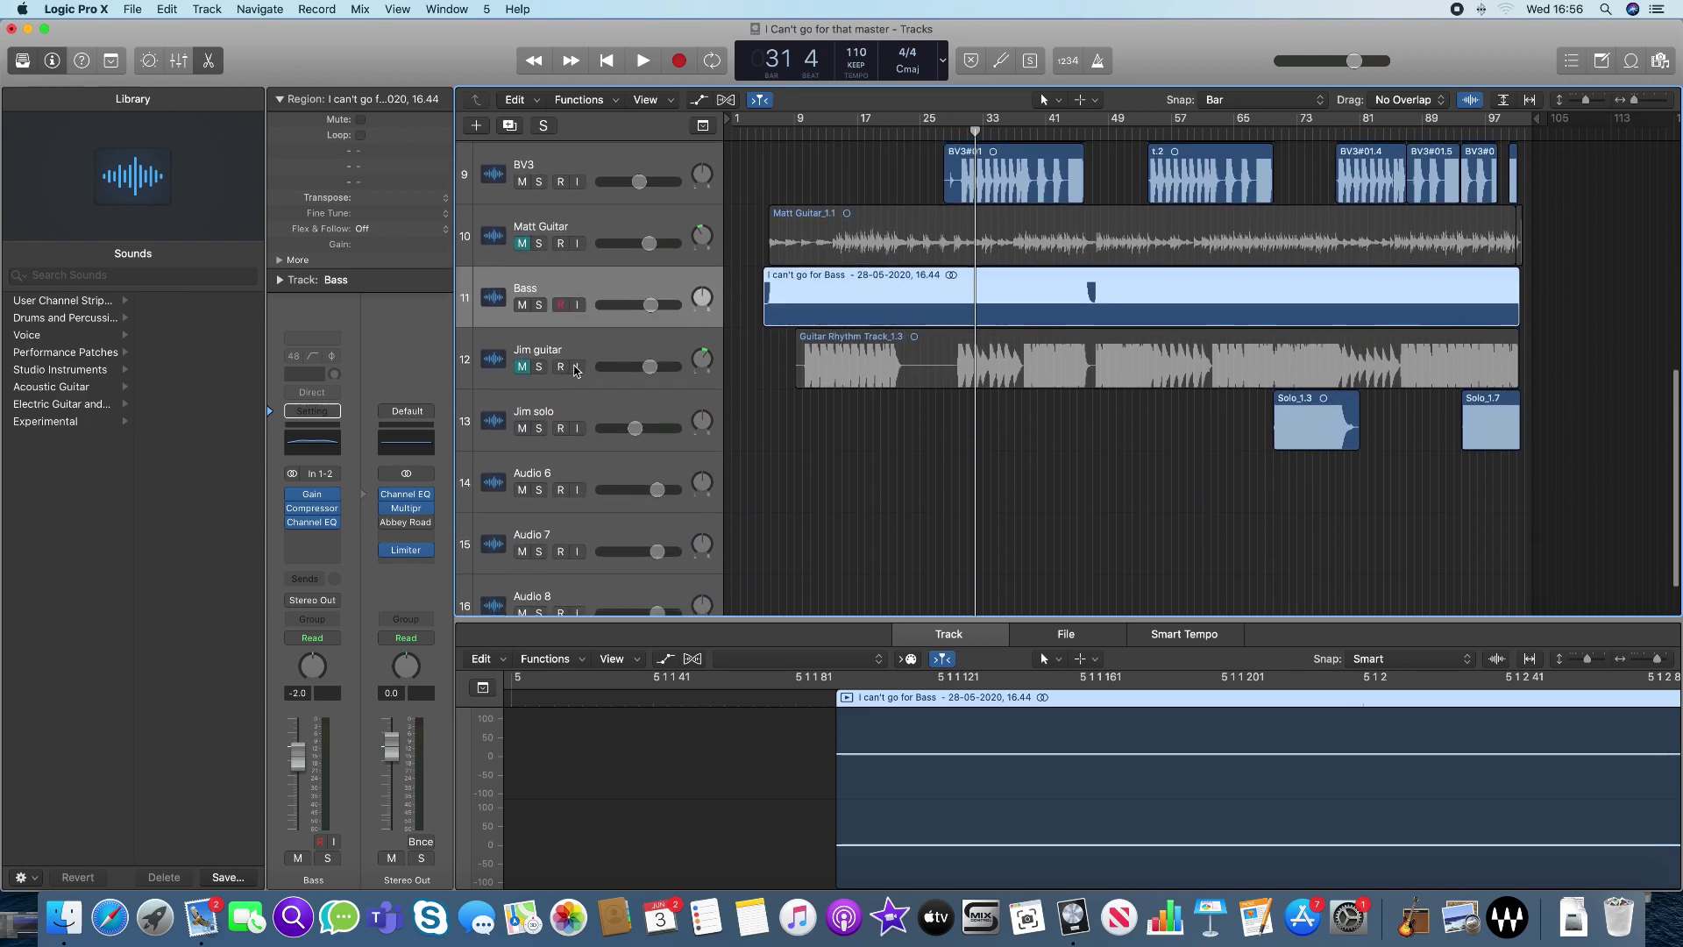
{"action": "left_click", "coordinate": [521, 428]}
{"action": "scroll", "coordinate": [647, 230], "scroll_direction": "up", "scroll_amount": 4}
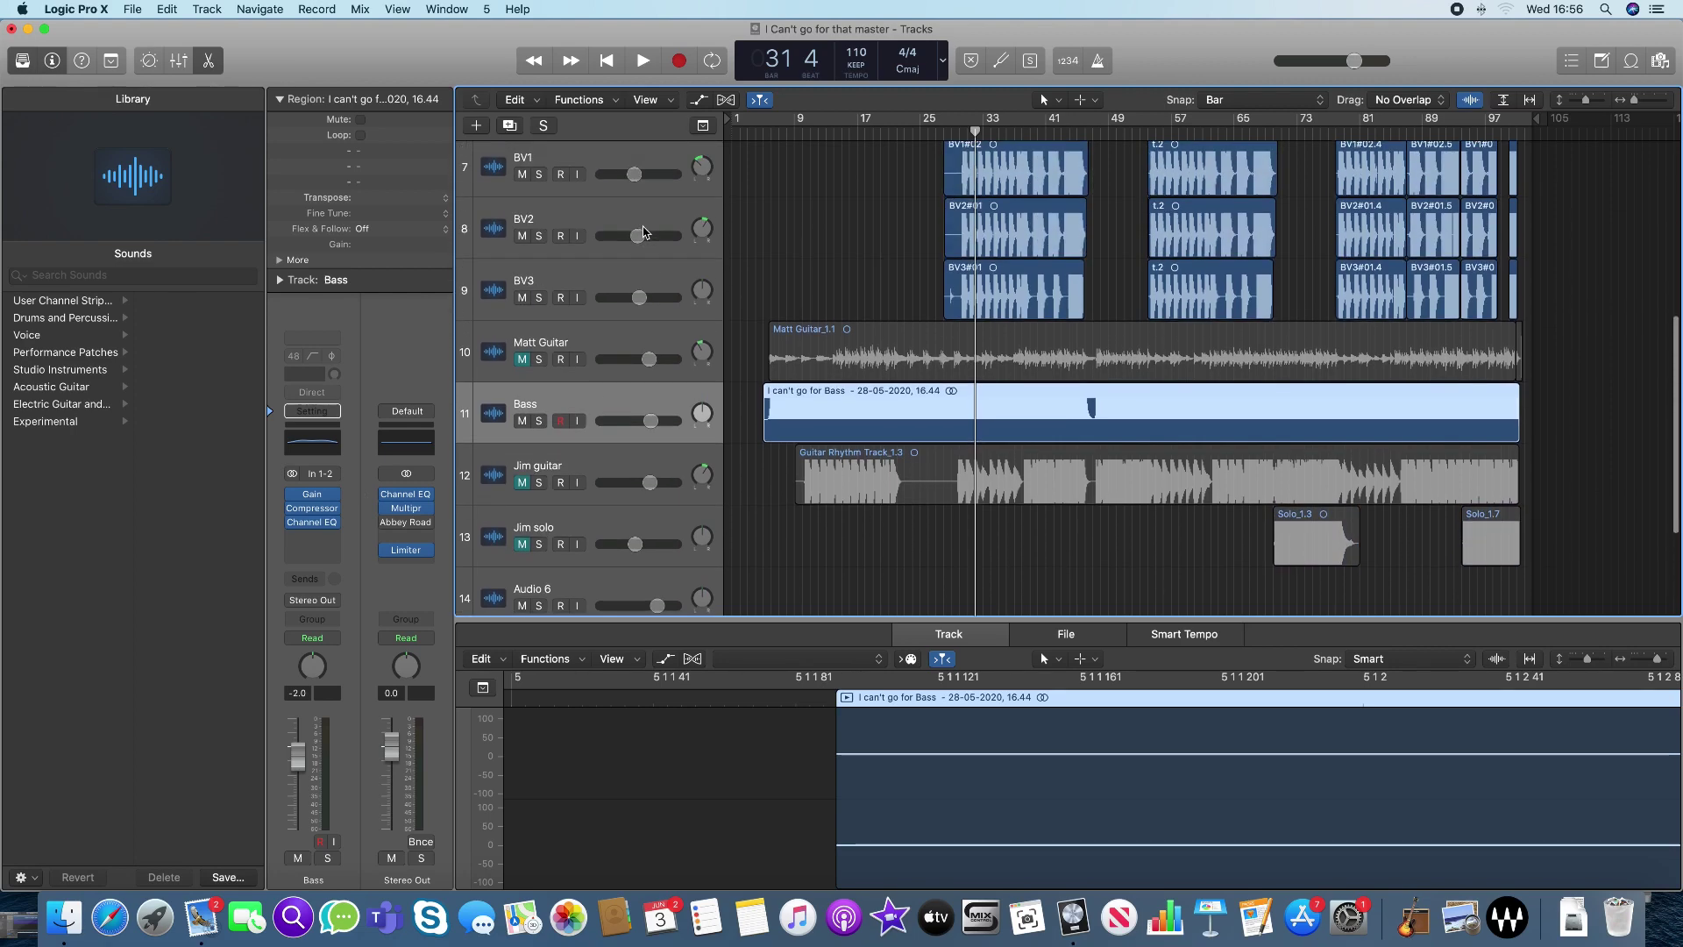
Export the selected Bass track as a 24-bit WAVE file into the "Go for that backing files" folder
{"action": "left_click", "coordinate": [132, 9]}
{"action": "mouse_move", "coordinate": [197, 360]}
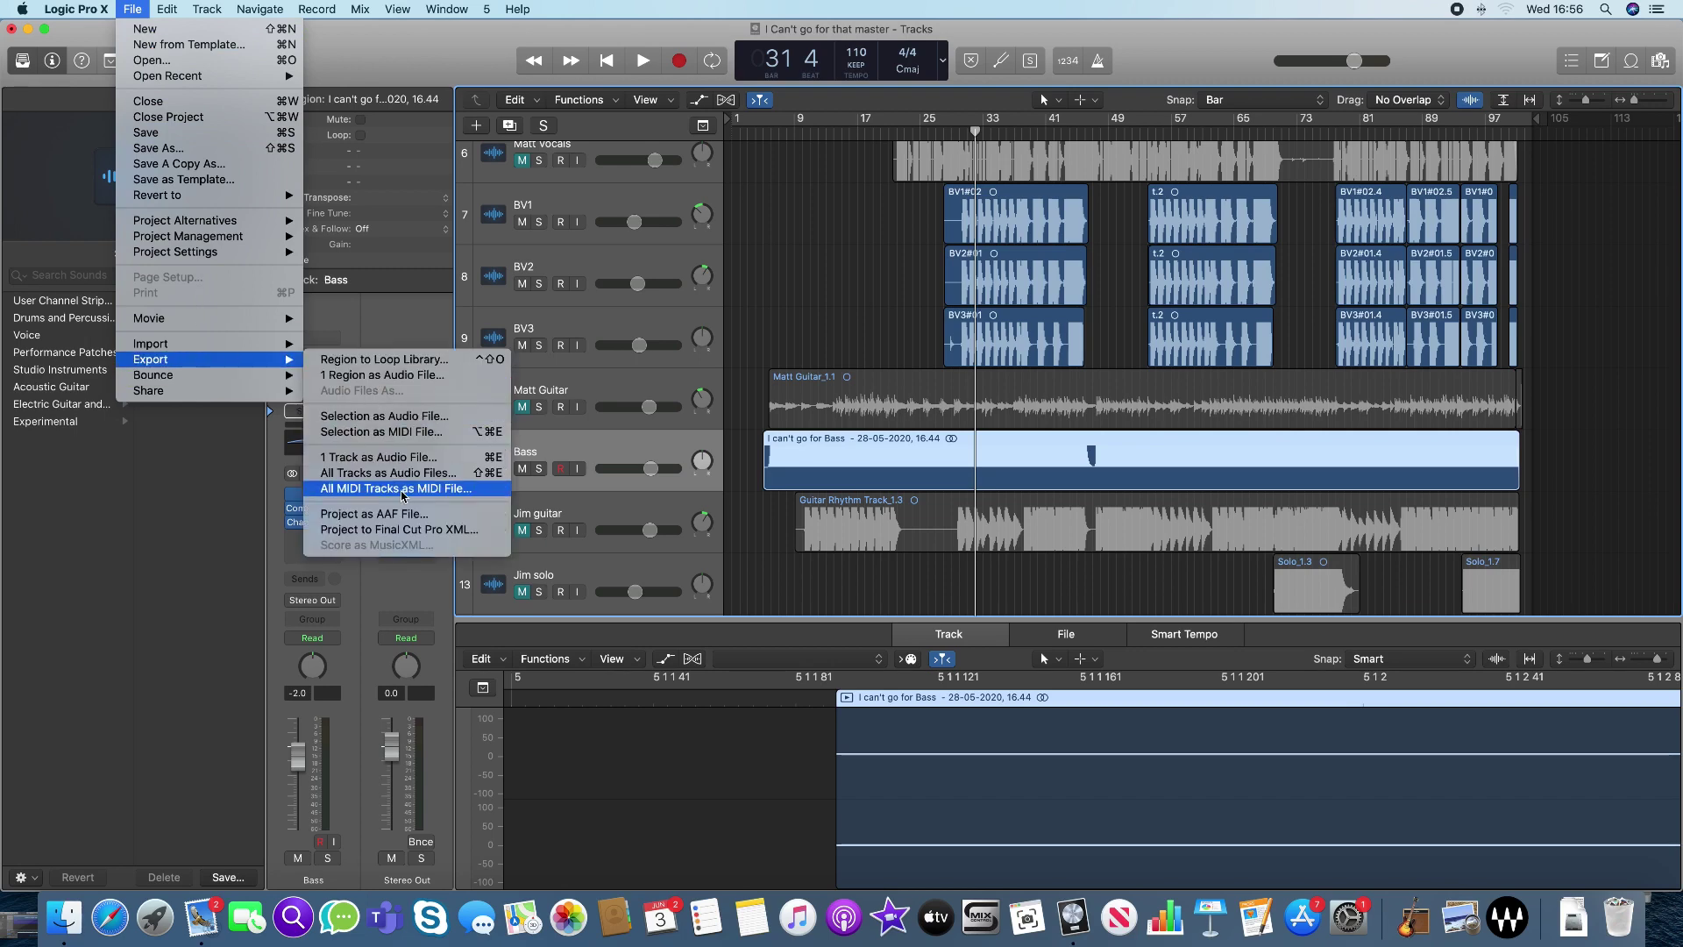
{"action": "left_click", "coordinate": [394, 457]}
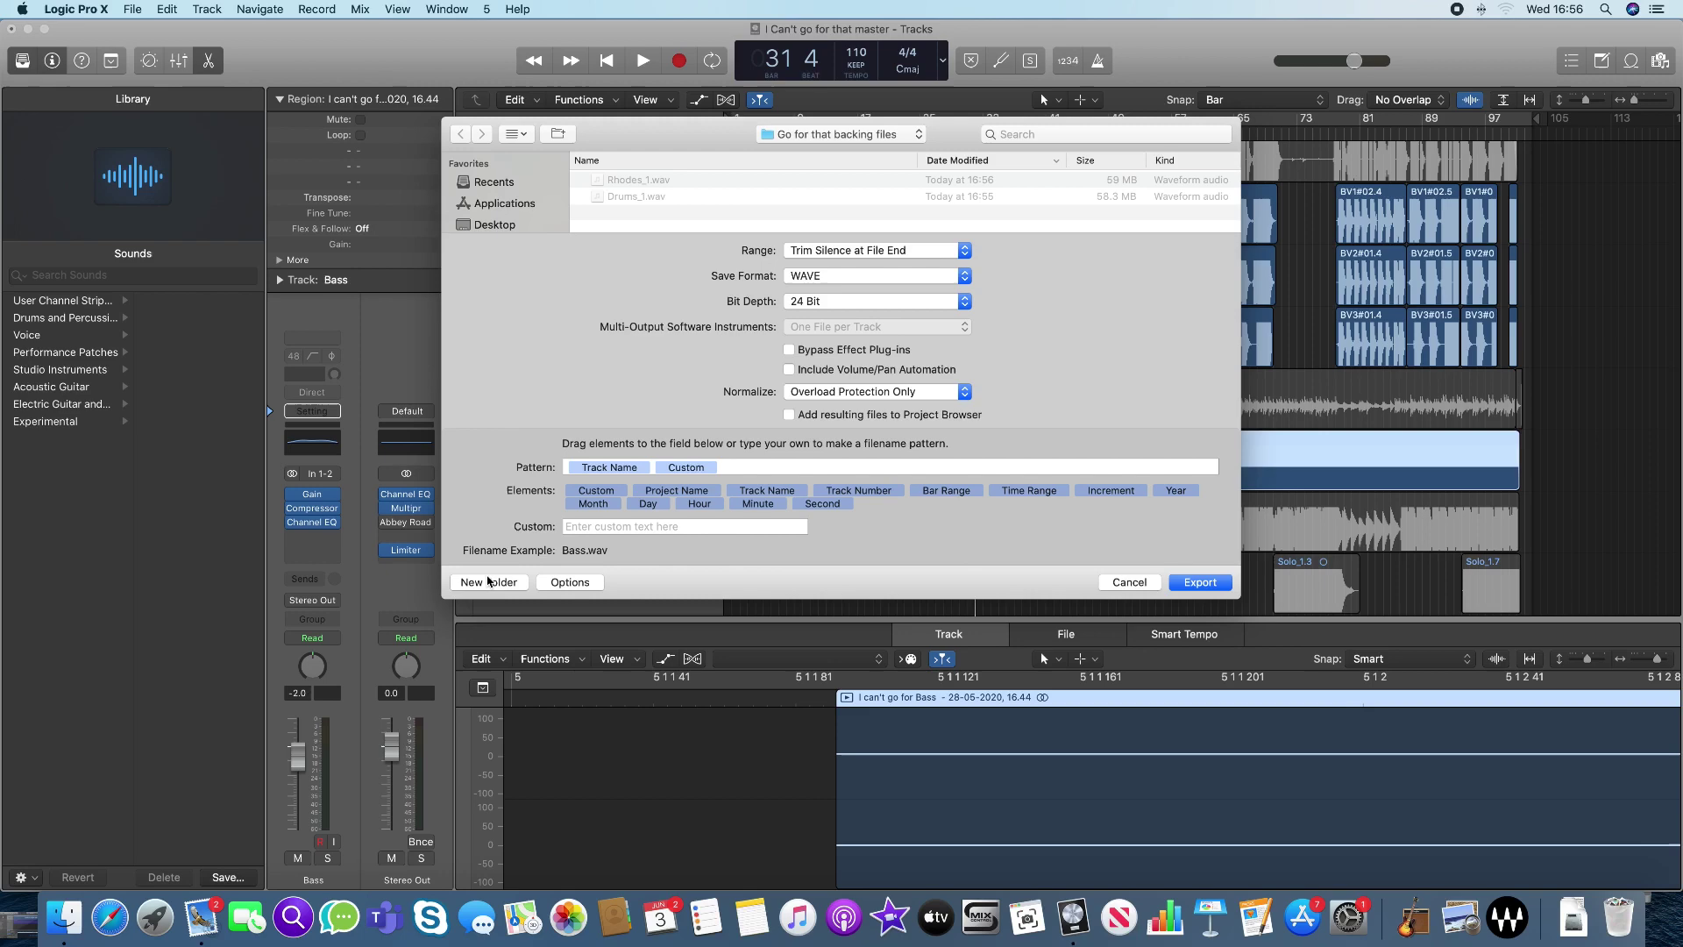
{"action": "left_click", "coordinate": [1200, 582]}
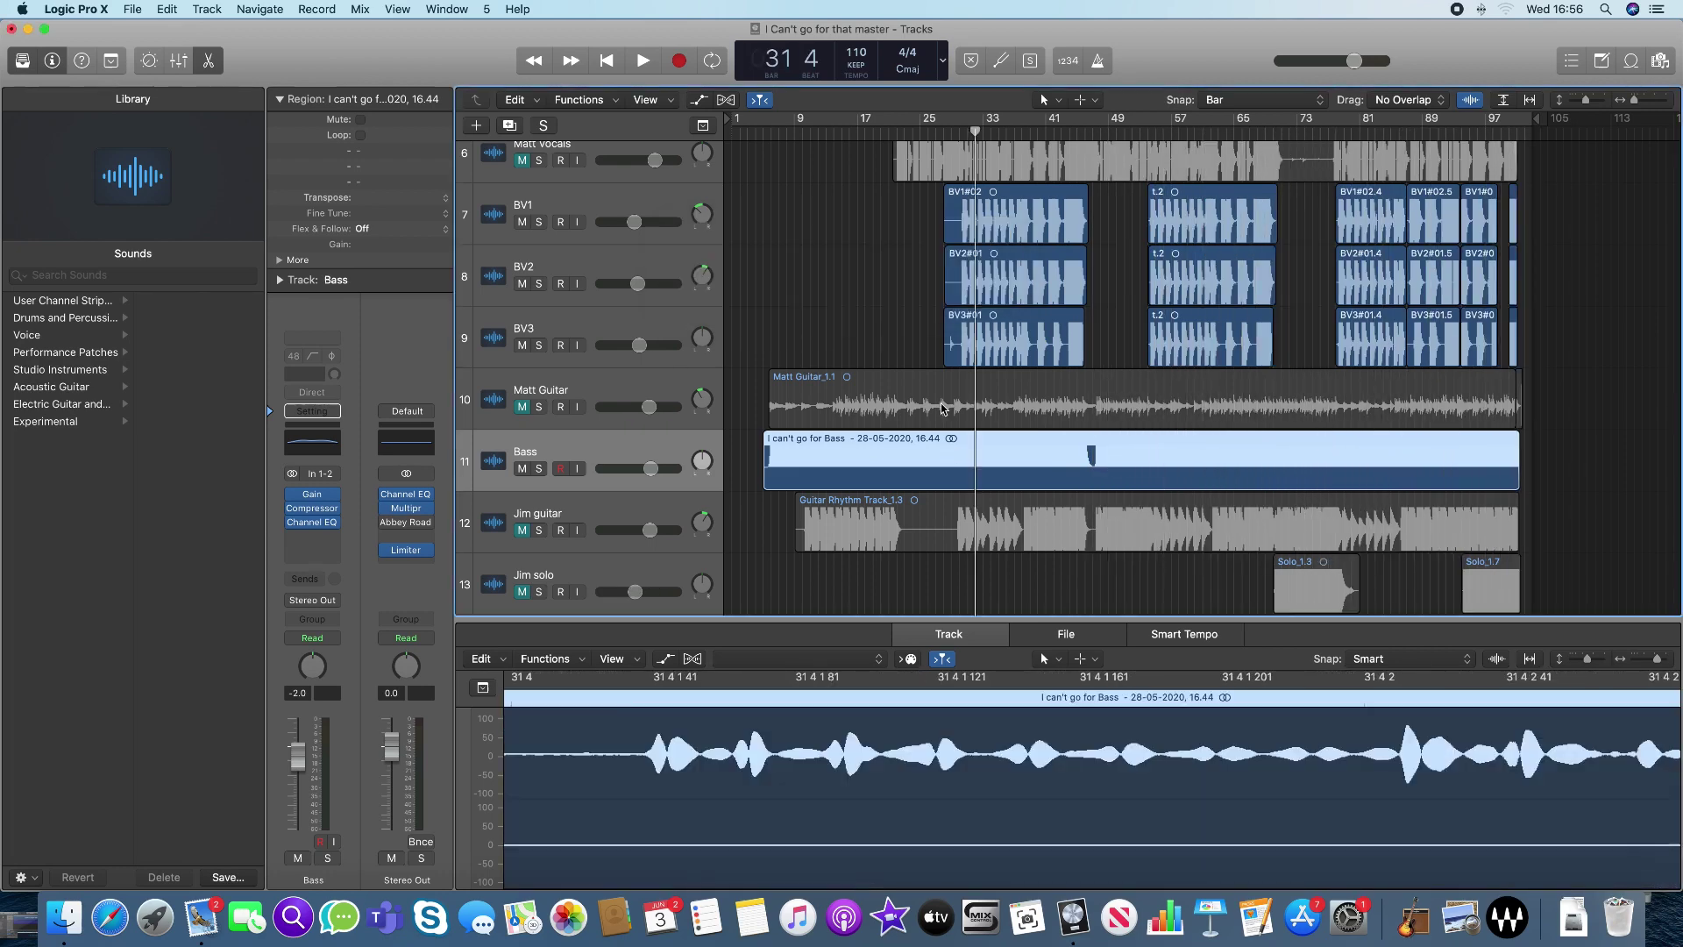
Solo the BV1, BV2 and BV3 tracks and play a short passage of them from slightly earlier in the song
{"action": "left_click", "coordinate": [538, 222]}
{"action": "left_click", "coordinate": [538, 283]}
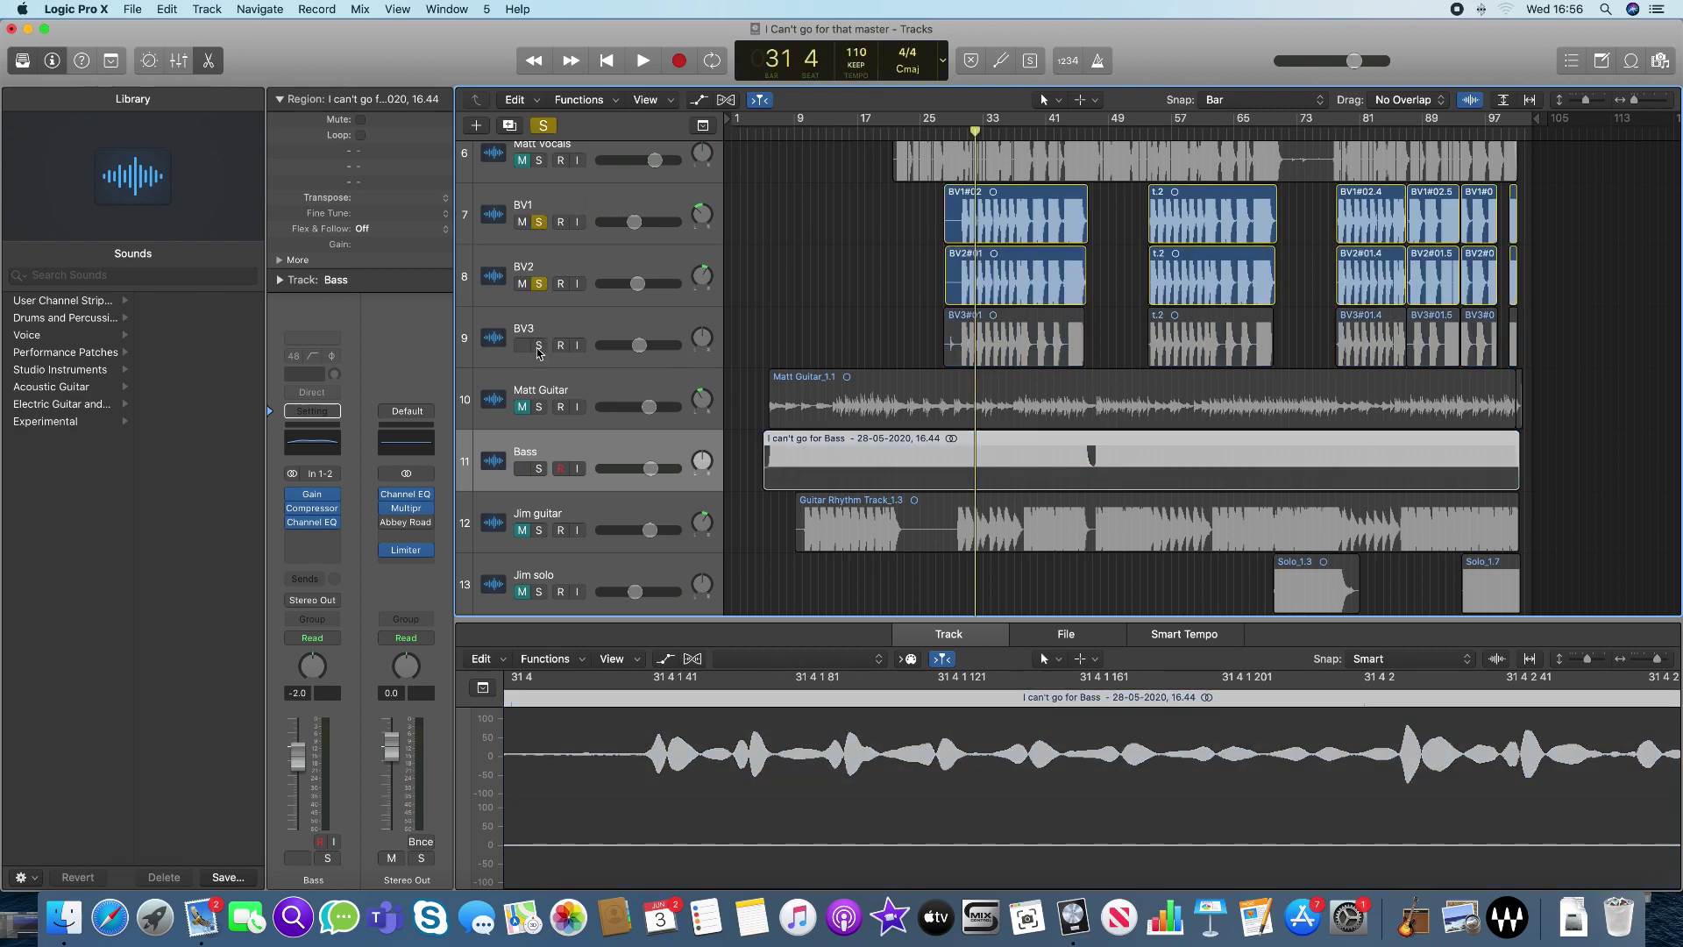
{"action": "left_click", "coordinate": [539, 346]}
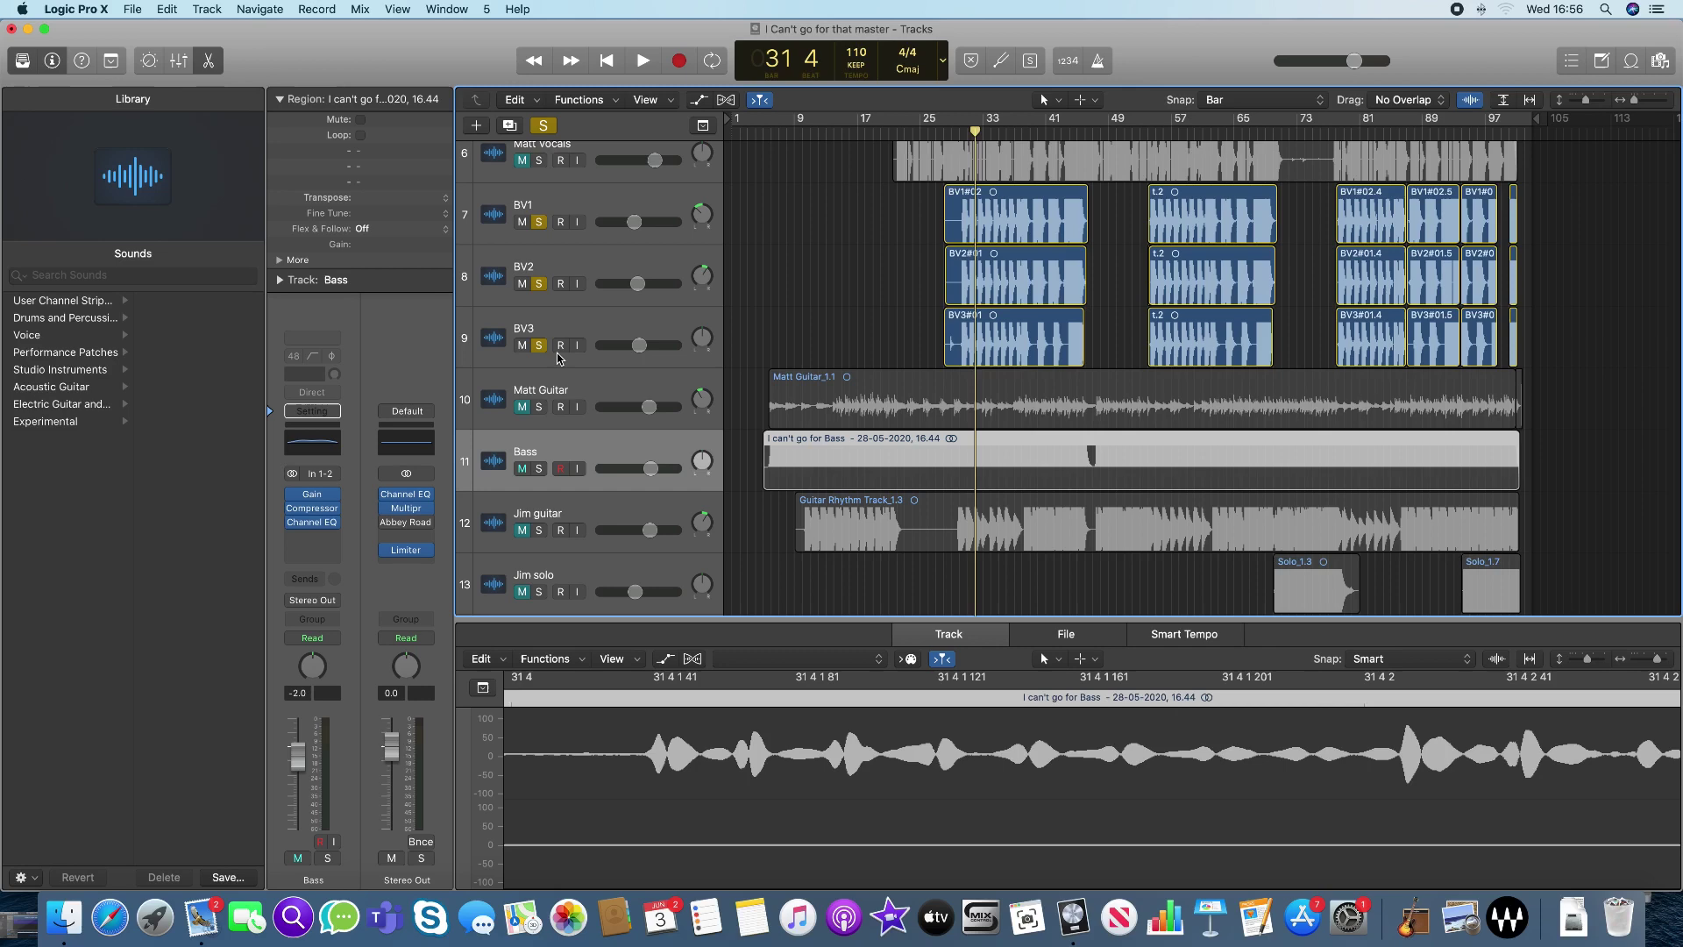
{"action": "key", "text": "comma"}
{"action": "key", "text": "comma"}
{"action": "key", "text": "space"}
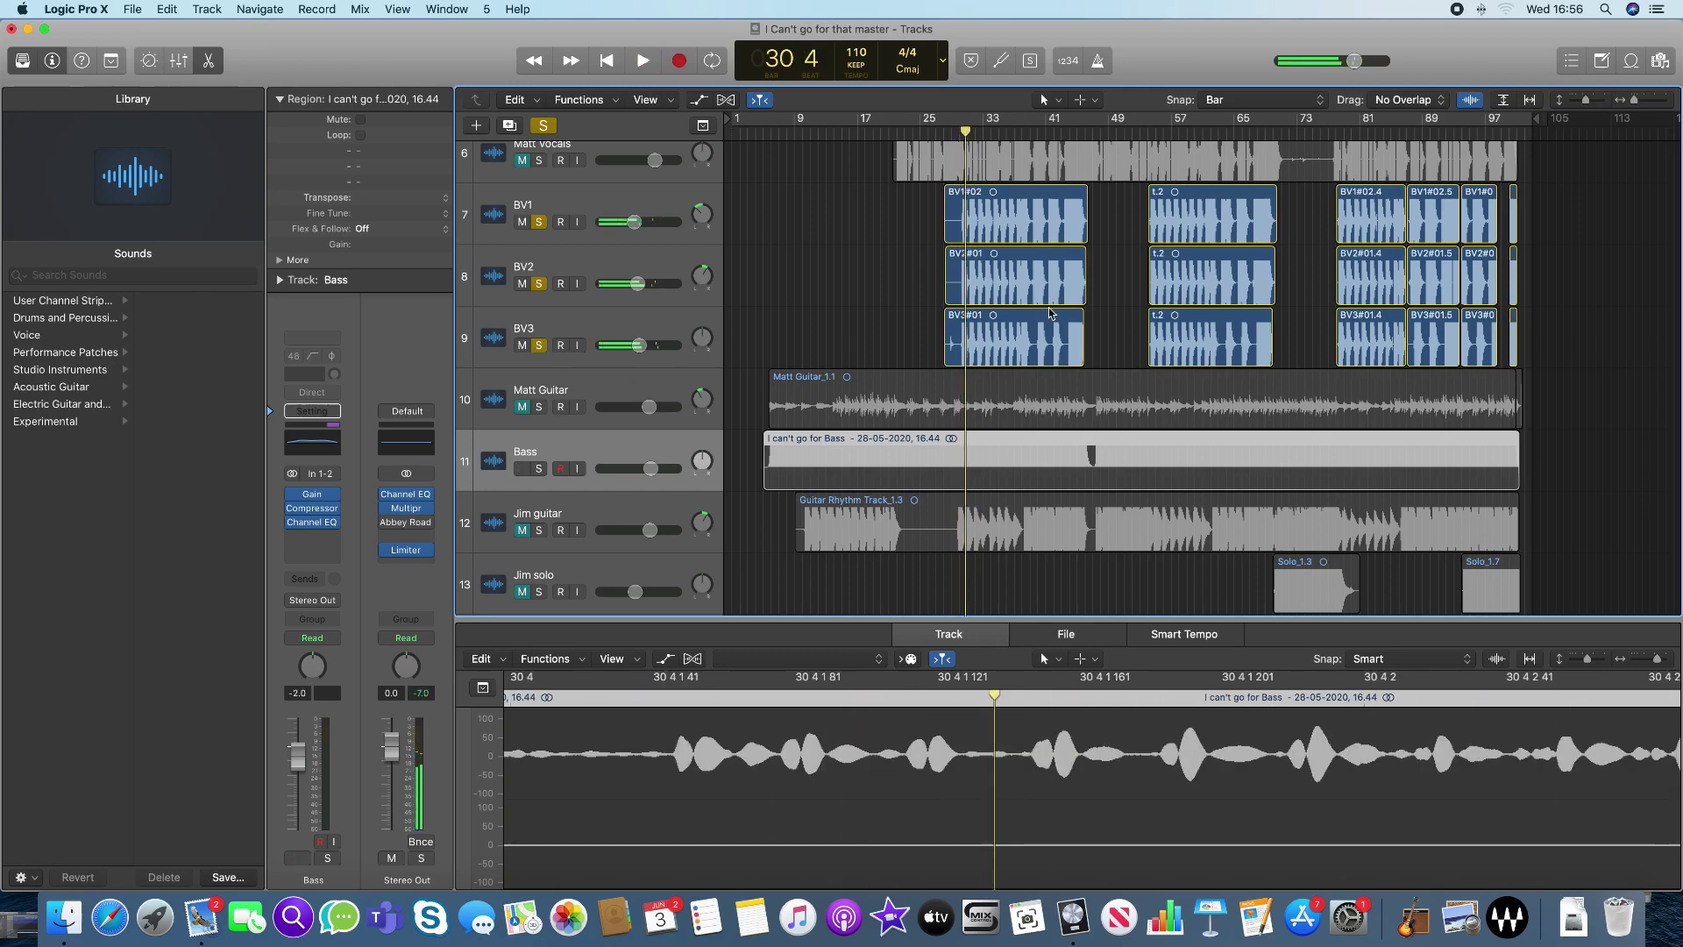
Trim the start of the first BV3 region to bar 29 and deselect the region
{"action": "left_click", "coordinate": [923, 326]}
{"action": "left_click", "coordinate": [947, 354]}
{"action": "mouse_move", "coordinate": [948, 354]}
{"action": "left_mouse_down"}
{"action": "mouse_move", "coordinate": [964, 354]}
{"action": "mouse_move", "coordinate": [911, 354]}
{"action": "mouse_move", "coordinate": [958, 355]}
{"action": "left_mouse_up"}
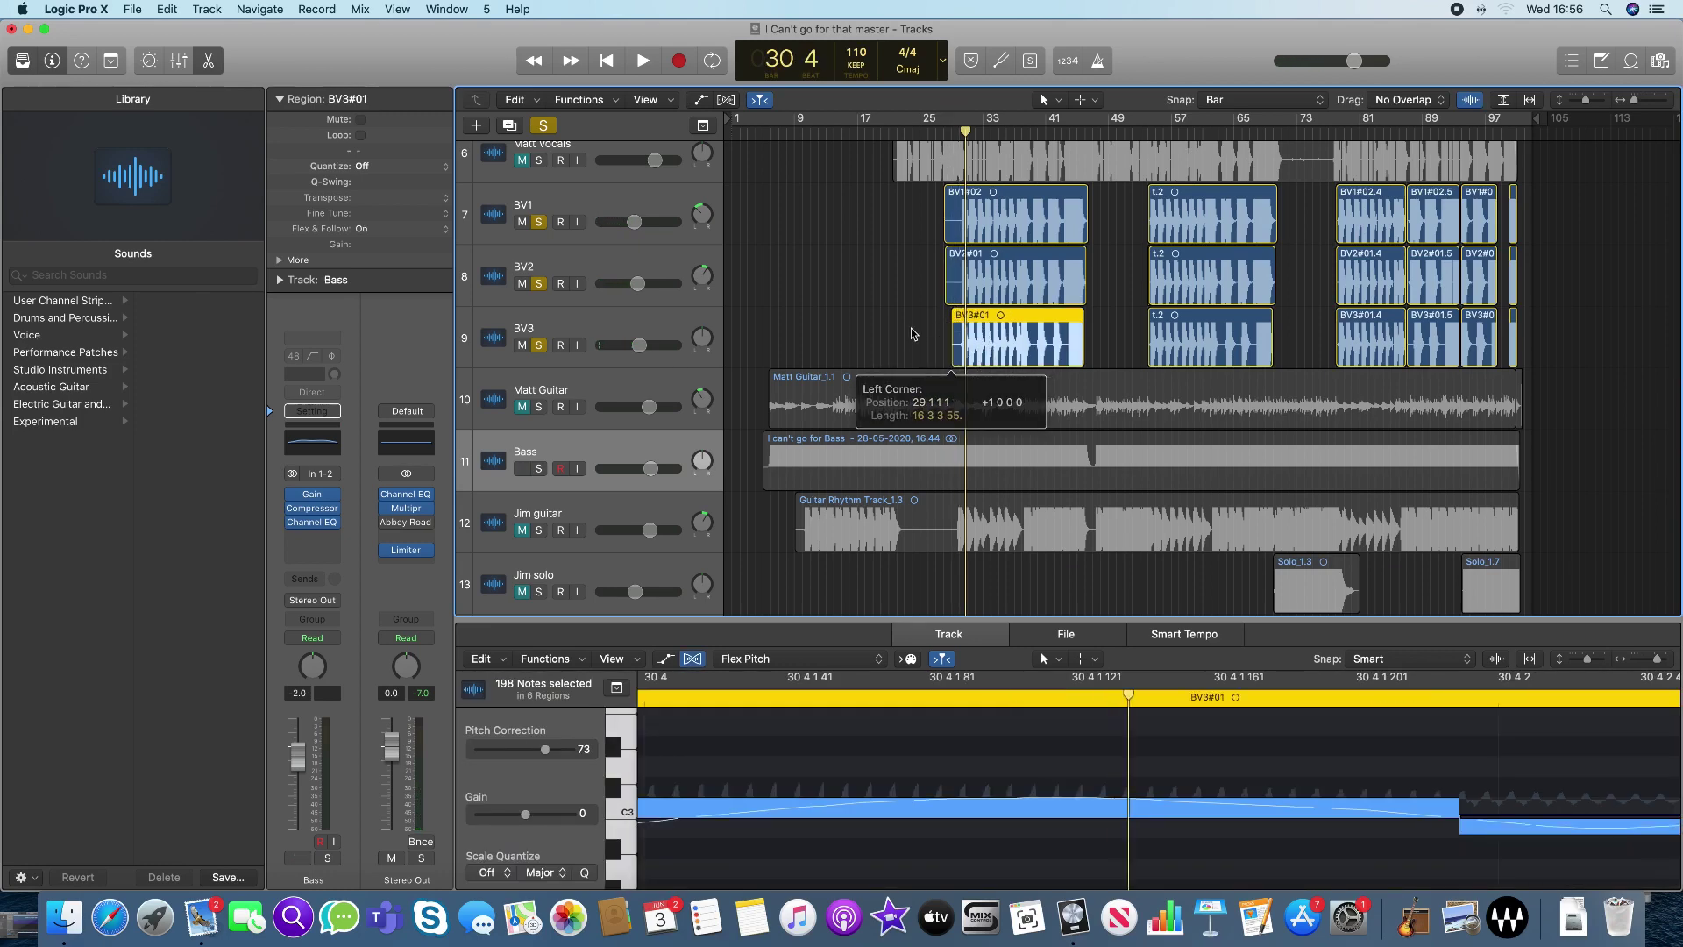
{"action": "left_click", "coordinate": [889, 338]}
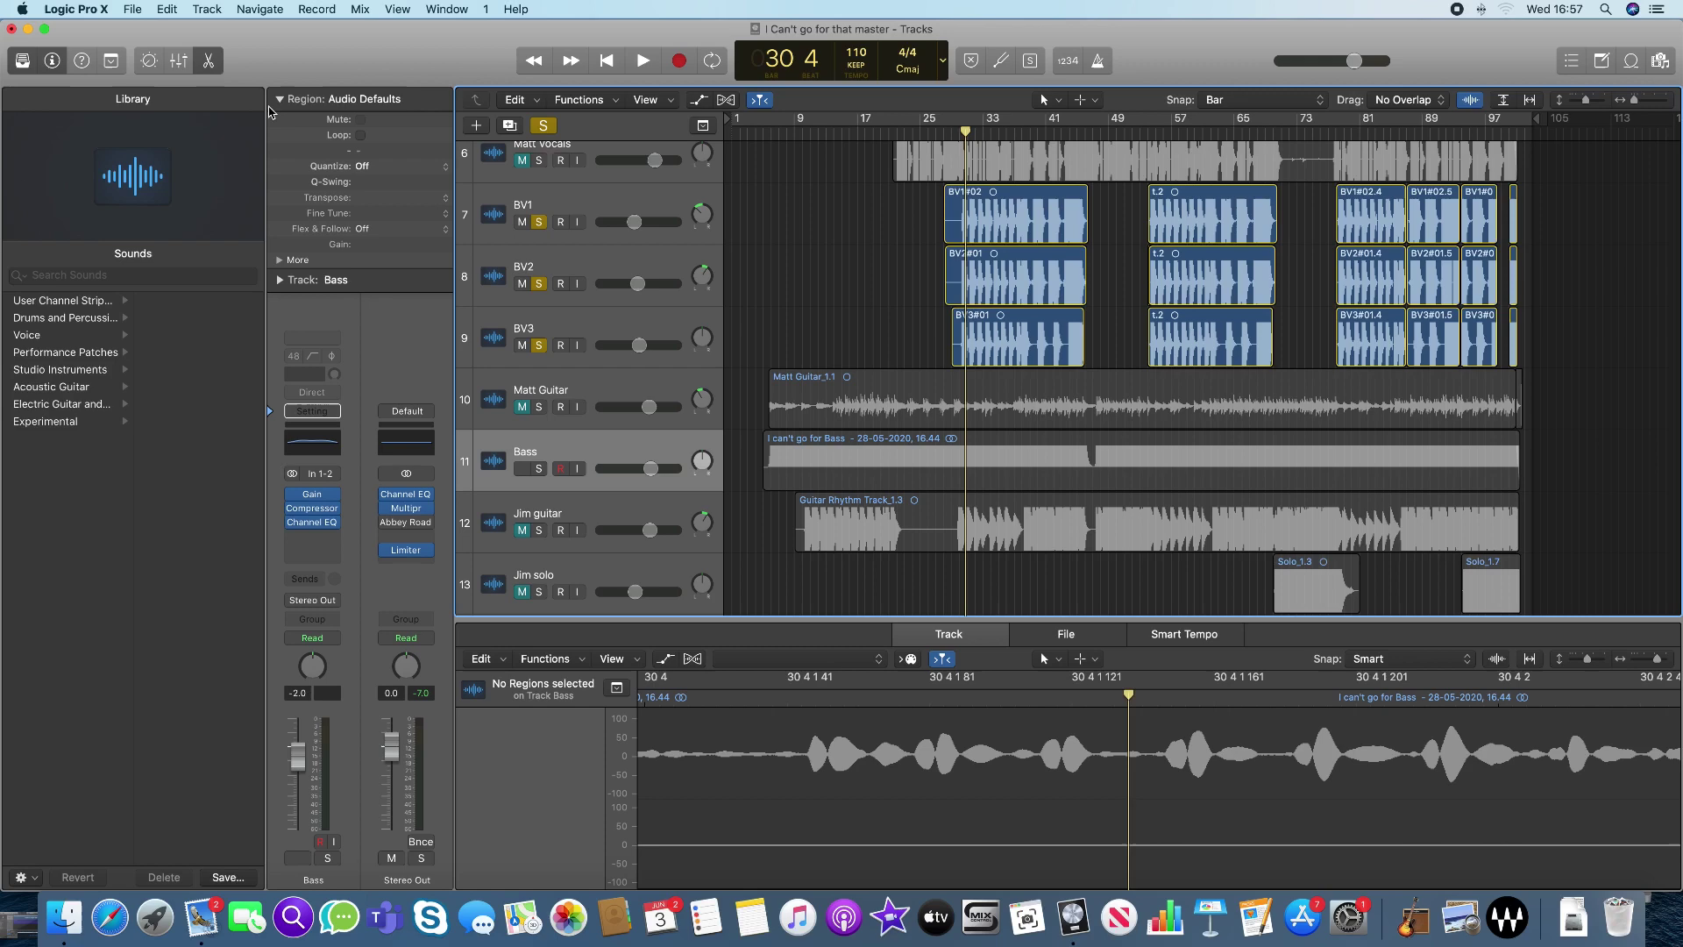
Set up an offline PCM bounce of the soloed backing vocals as a 24-bit Wave file
{"action": "key", "text": "super+b"}
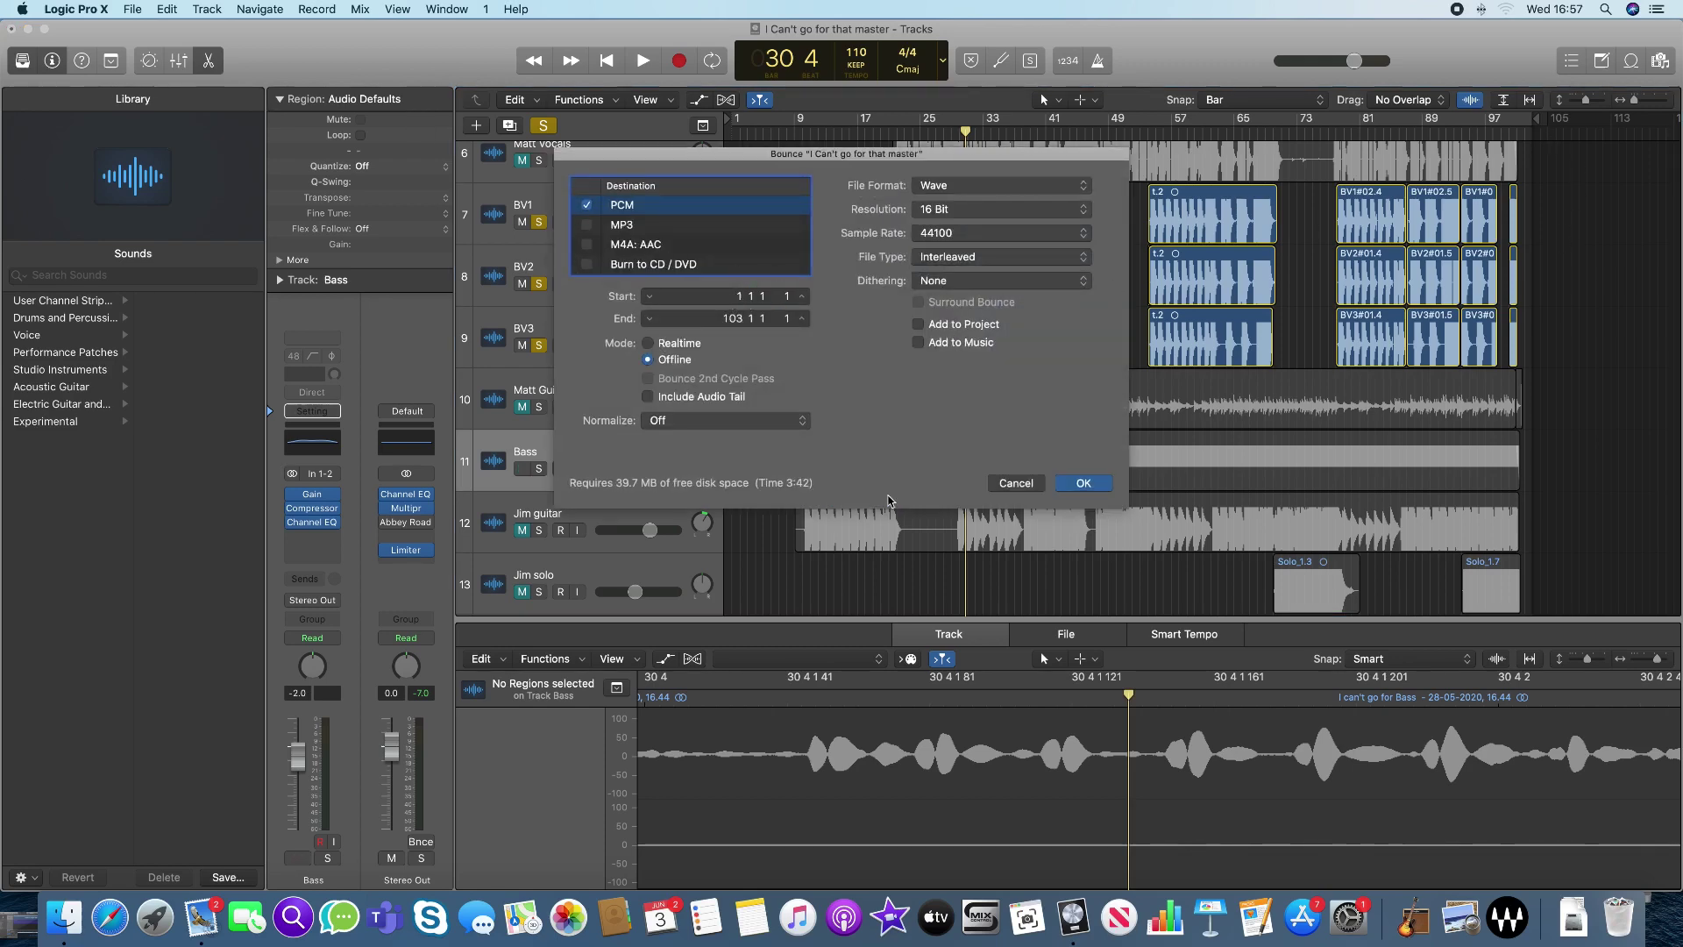
{"action": "left_click", "coordinate": [997, 200]}
{"action": "left_click", "coordinate": [1008, 226]}
{"action": "key", "text": "Return"}
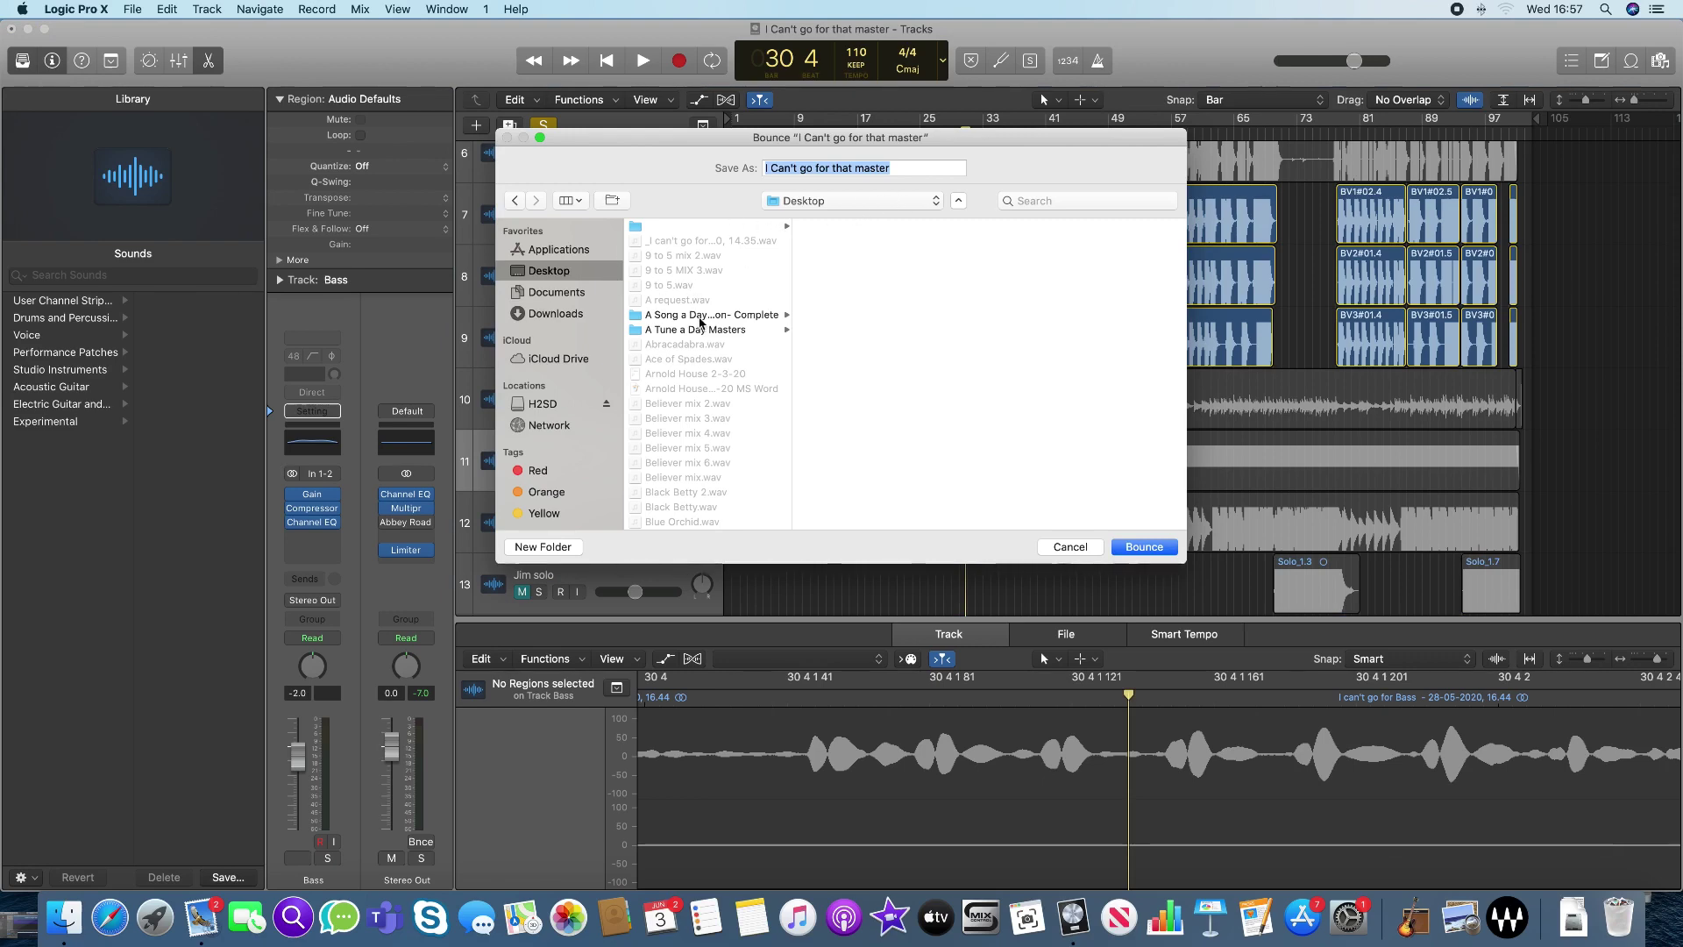
Bounce the backing vocals under the name "BV mix" into the Desktop folder "Go for that backing files"
{"action": "scroll", "coordinate": [699, 320], "scroll_direction": "down", "scroll_amount": 10}
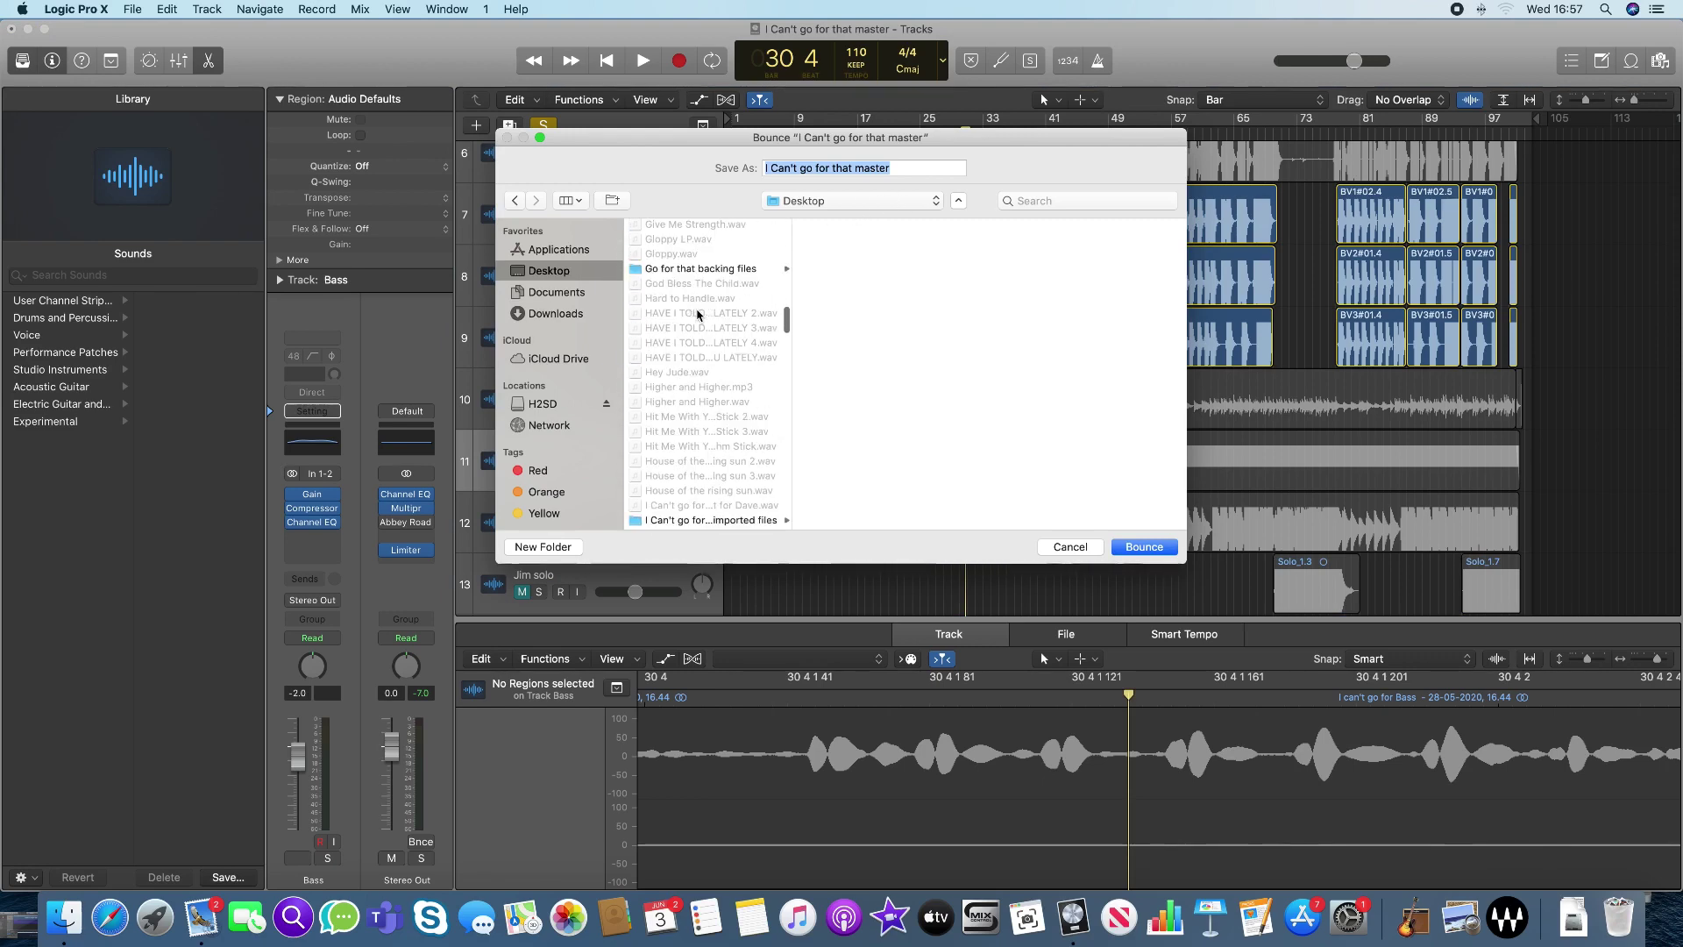
{"action": "left_click", "coordinate": [692, 268]}
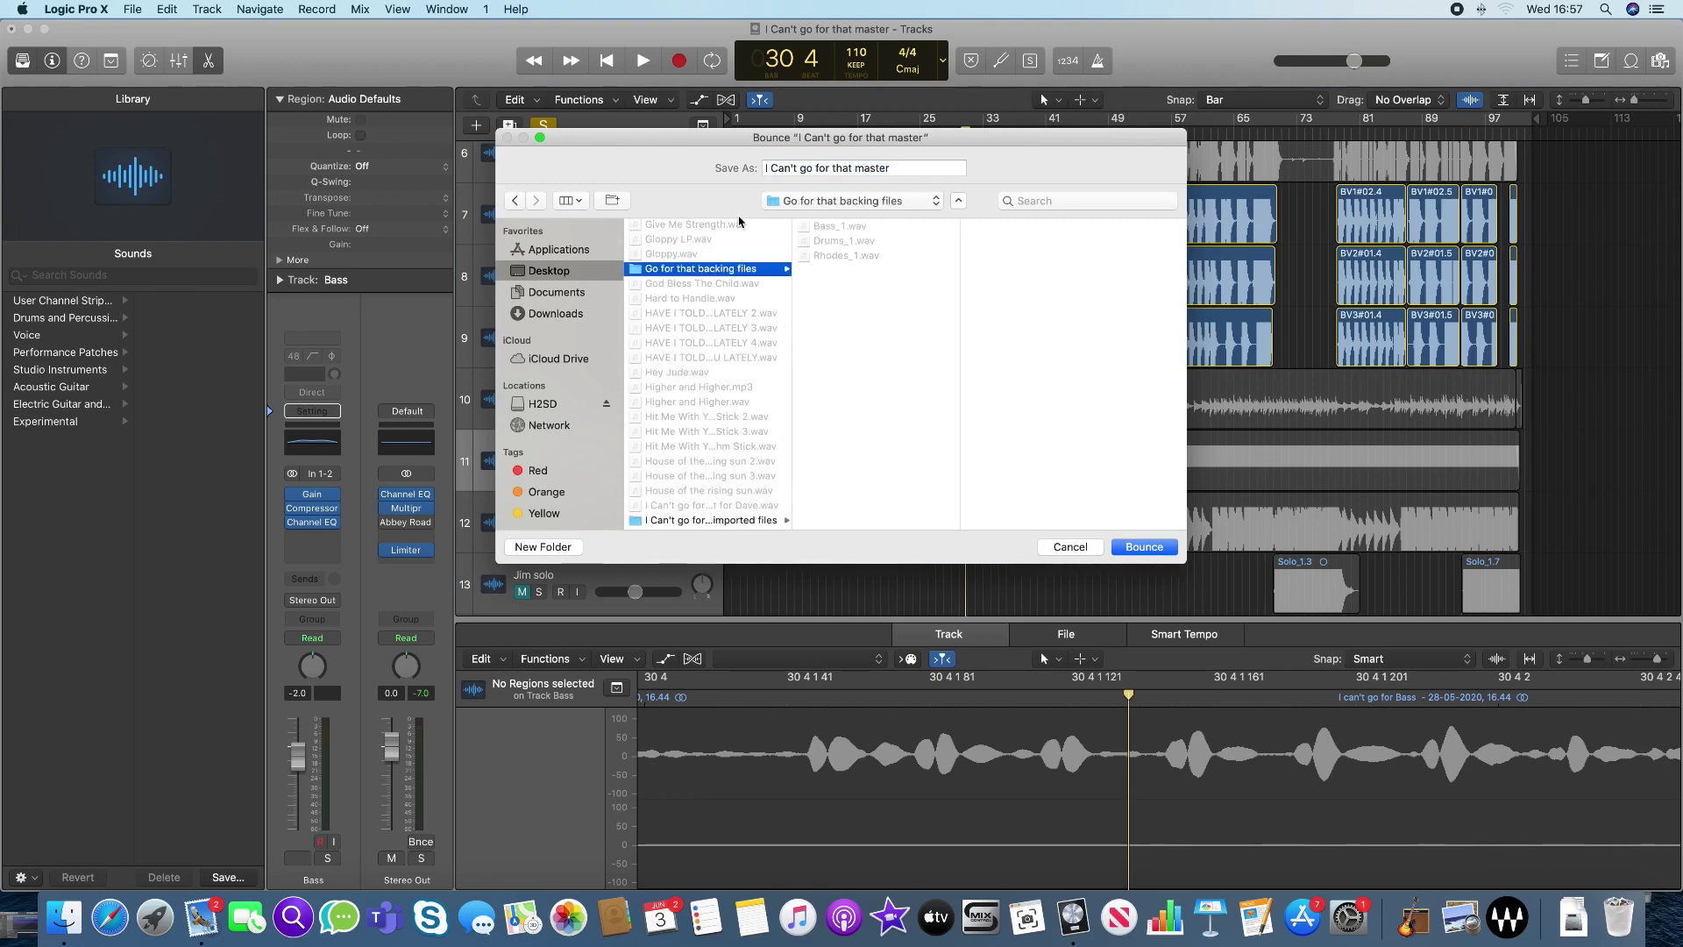
{"action": "triple_click", "coordinate": [864, 166]}
{"action": "type", "text": "BV "}
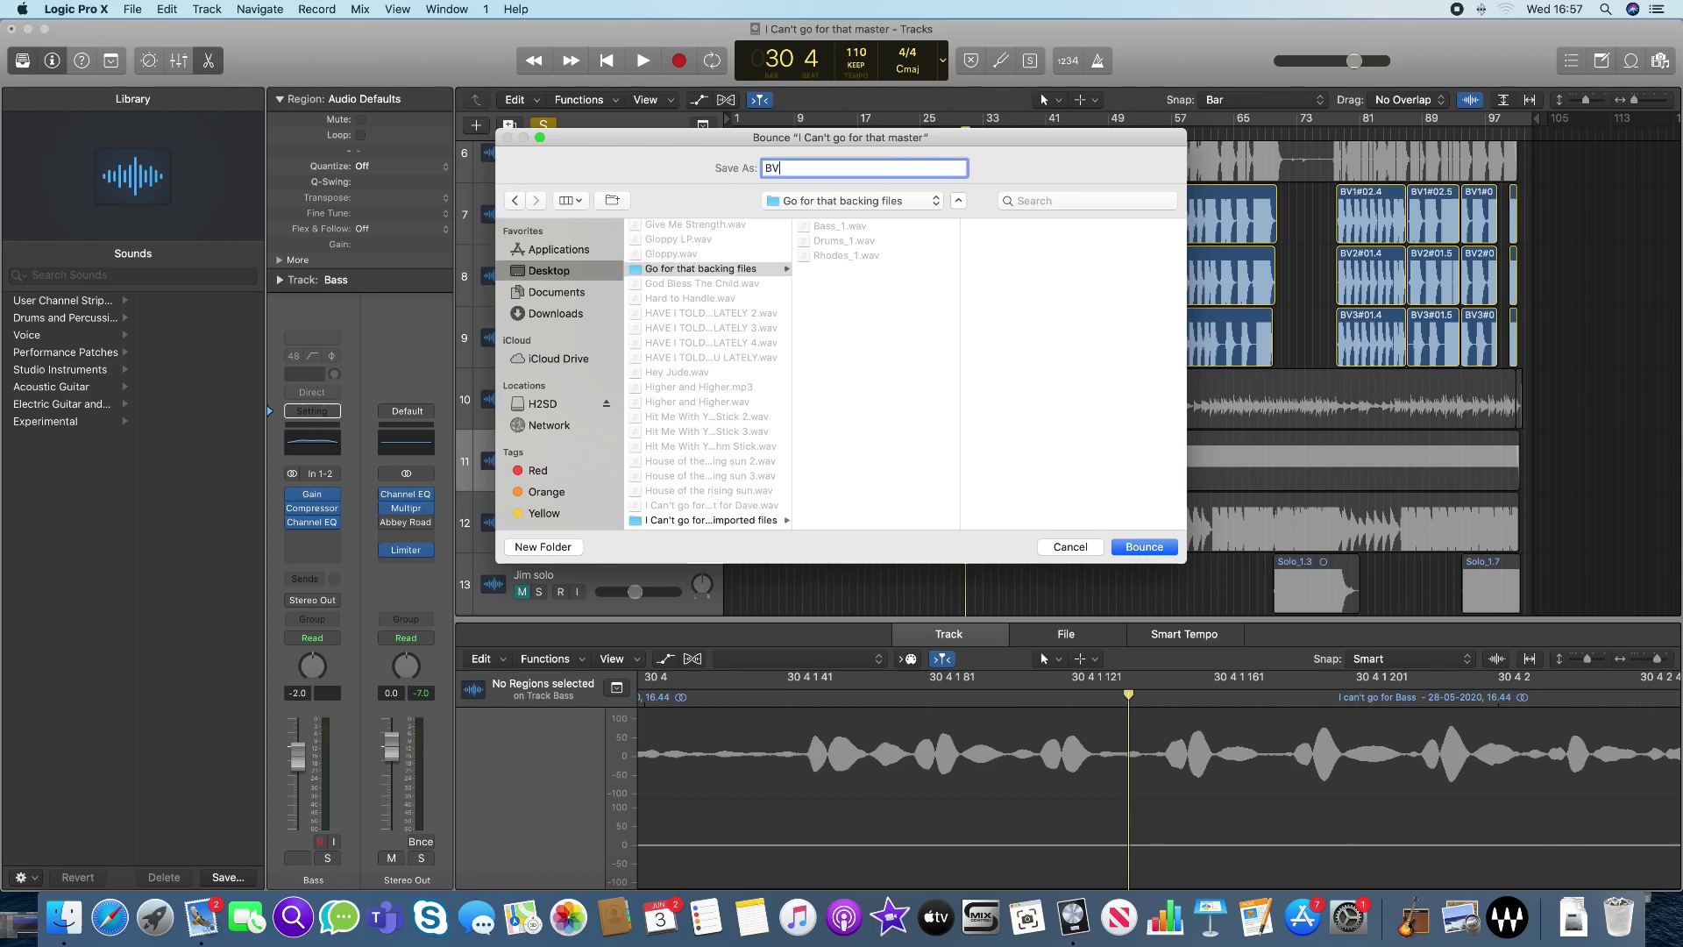
{"action": "type", "text": "mix"}
{"action": "left_click", "coordinate": [1138, 545]}
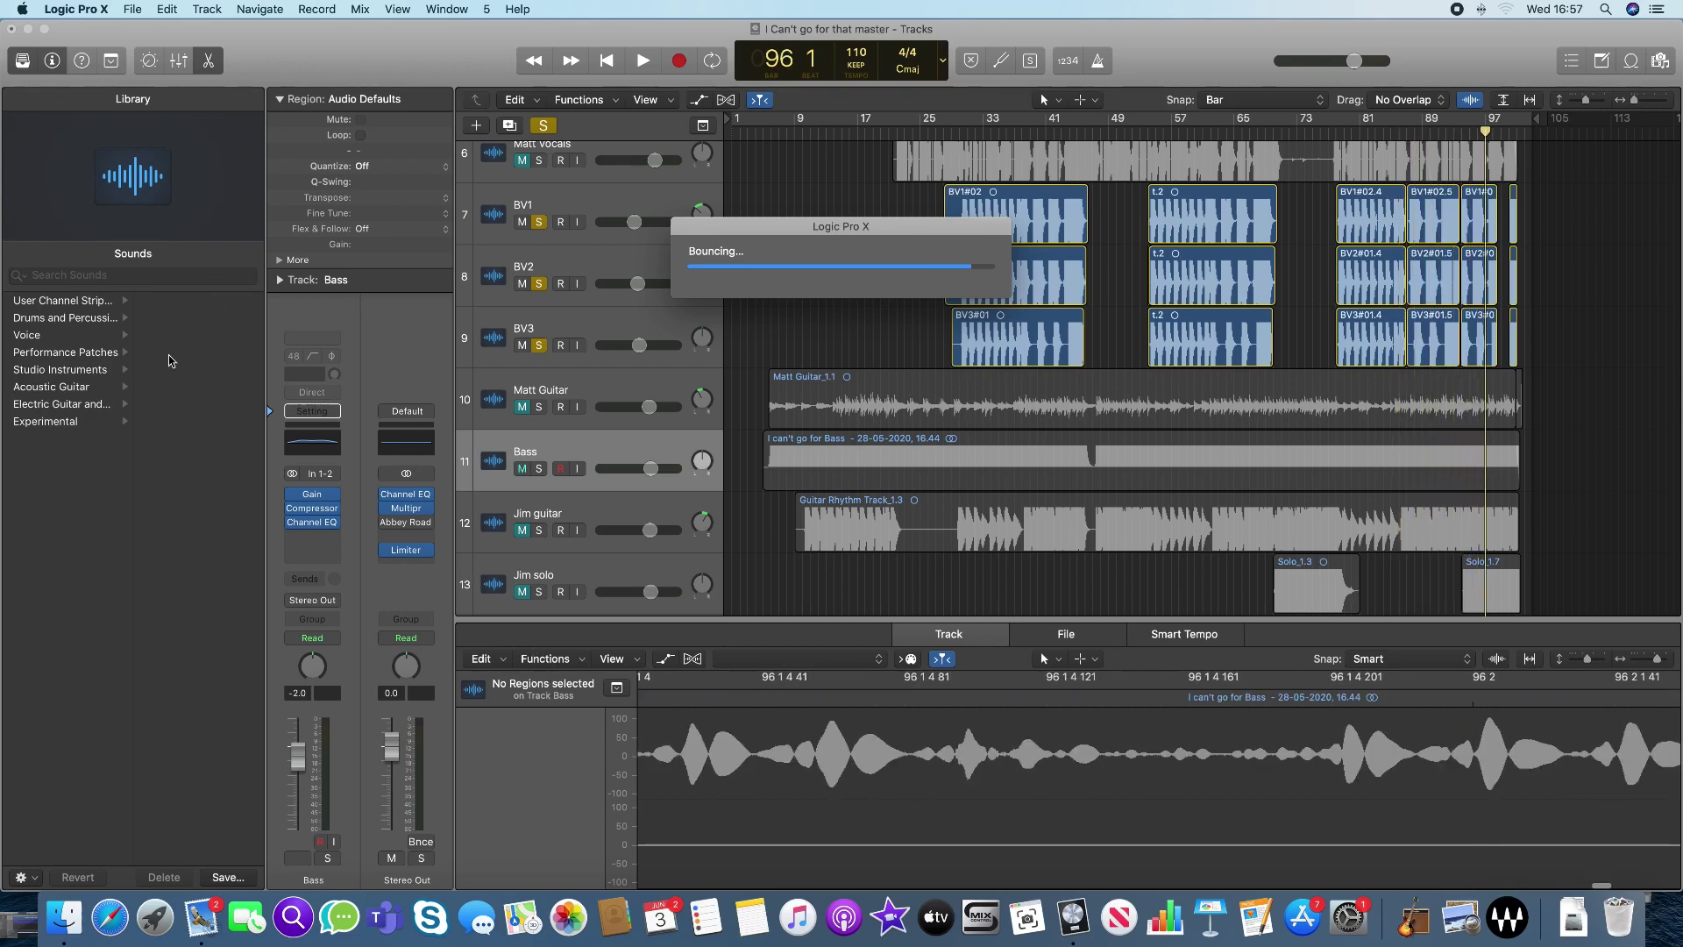
Switch to Finder and open the "Go for that backing files" folder on the Desktop
{"action": "left_click", "coordinate": [66, 920]}
{"action": "left_click", "coordinate": [483, 407]}
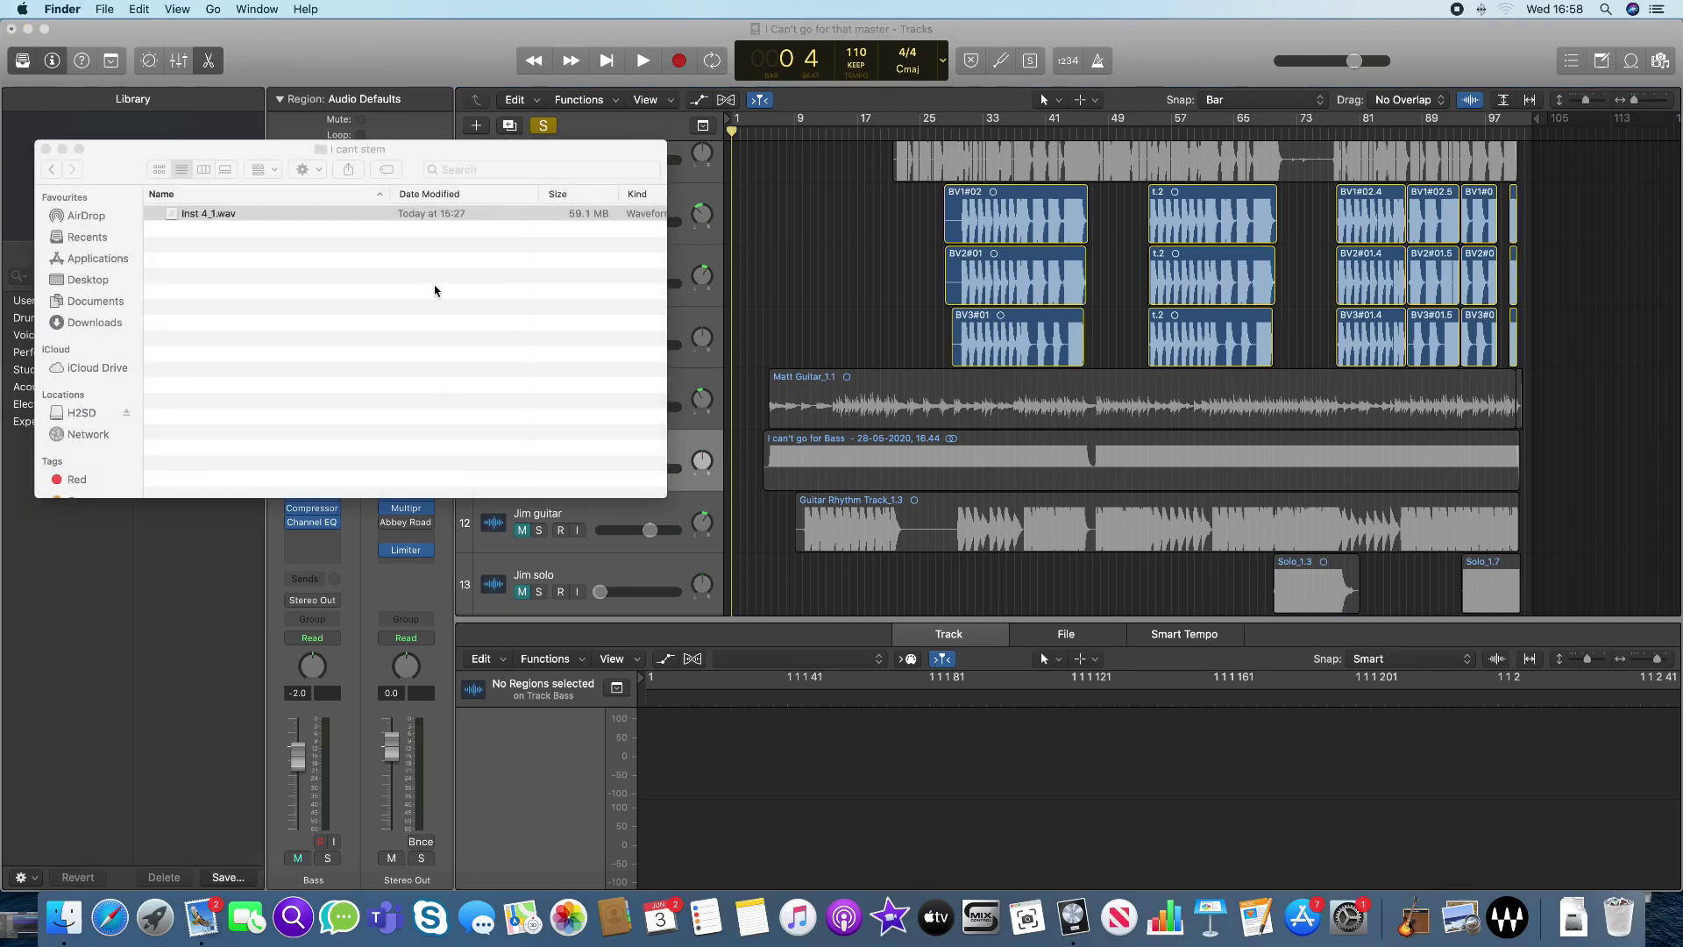
{"action": "left_click", "coordinate": [88, 278]}
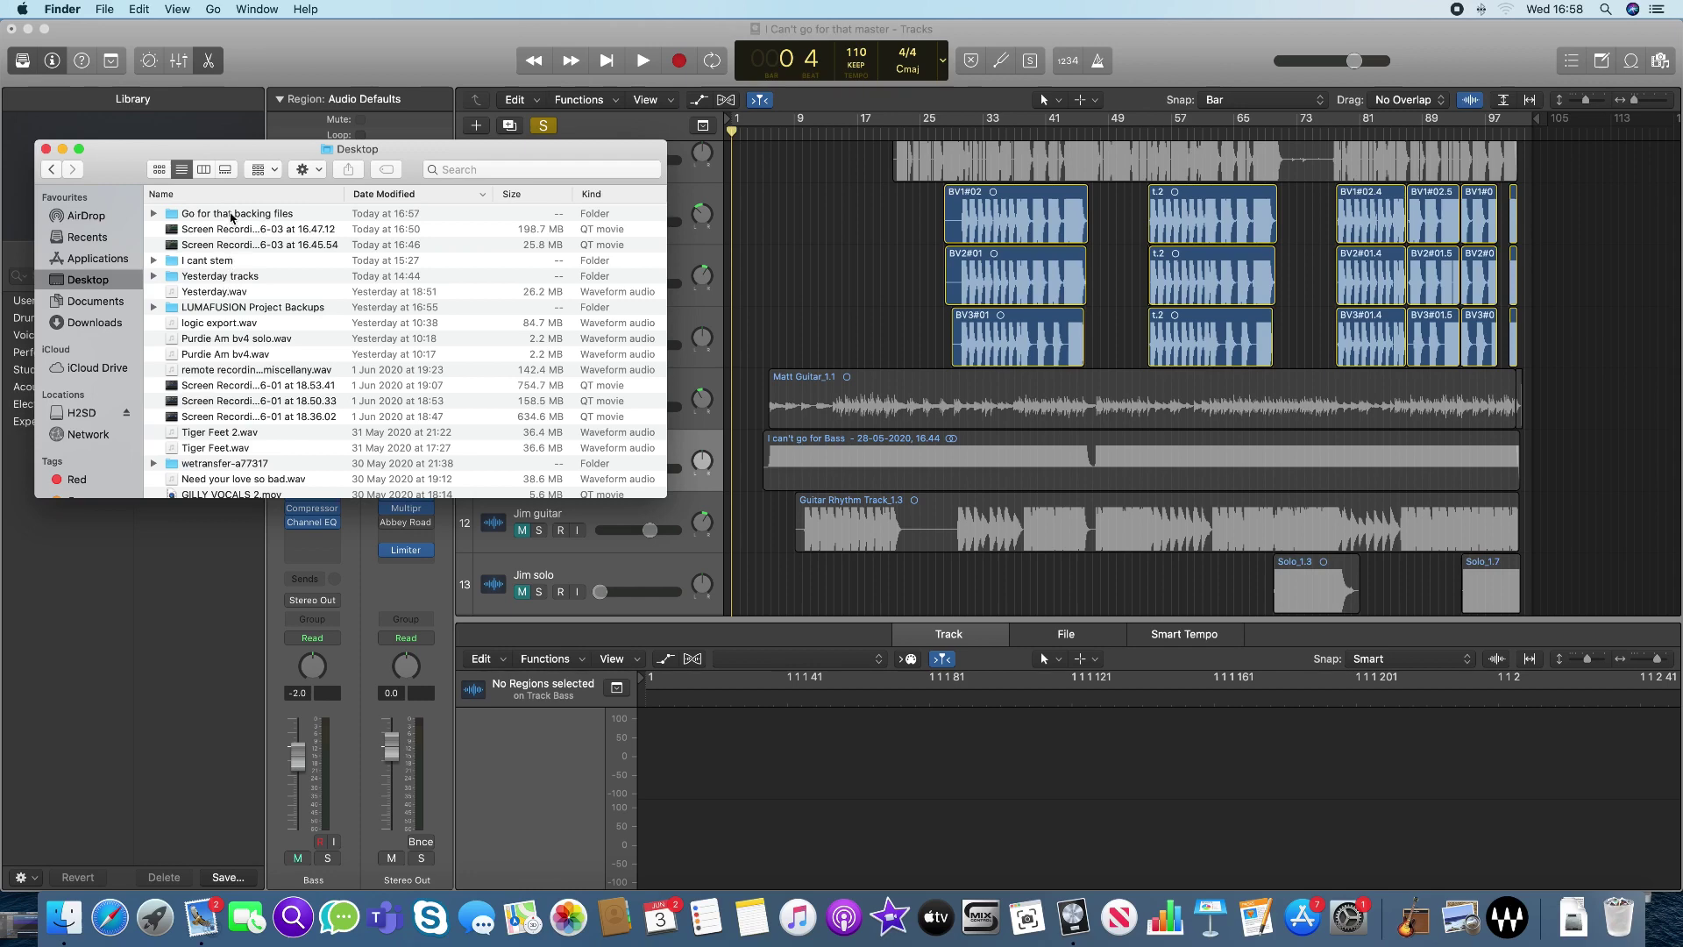
{"action": "double_click", "coordinate": [232, 215]}
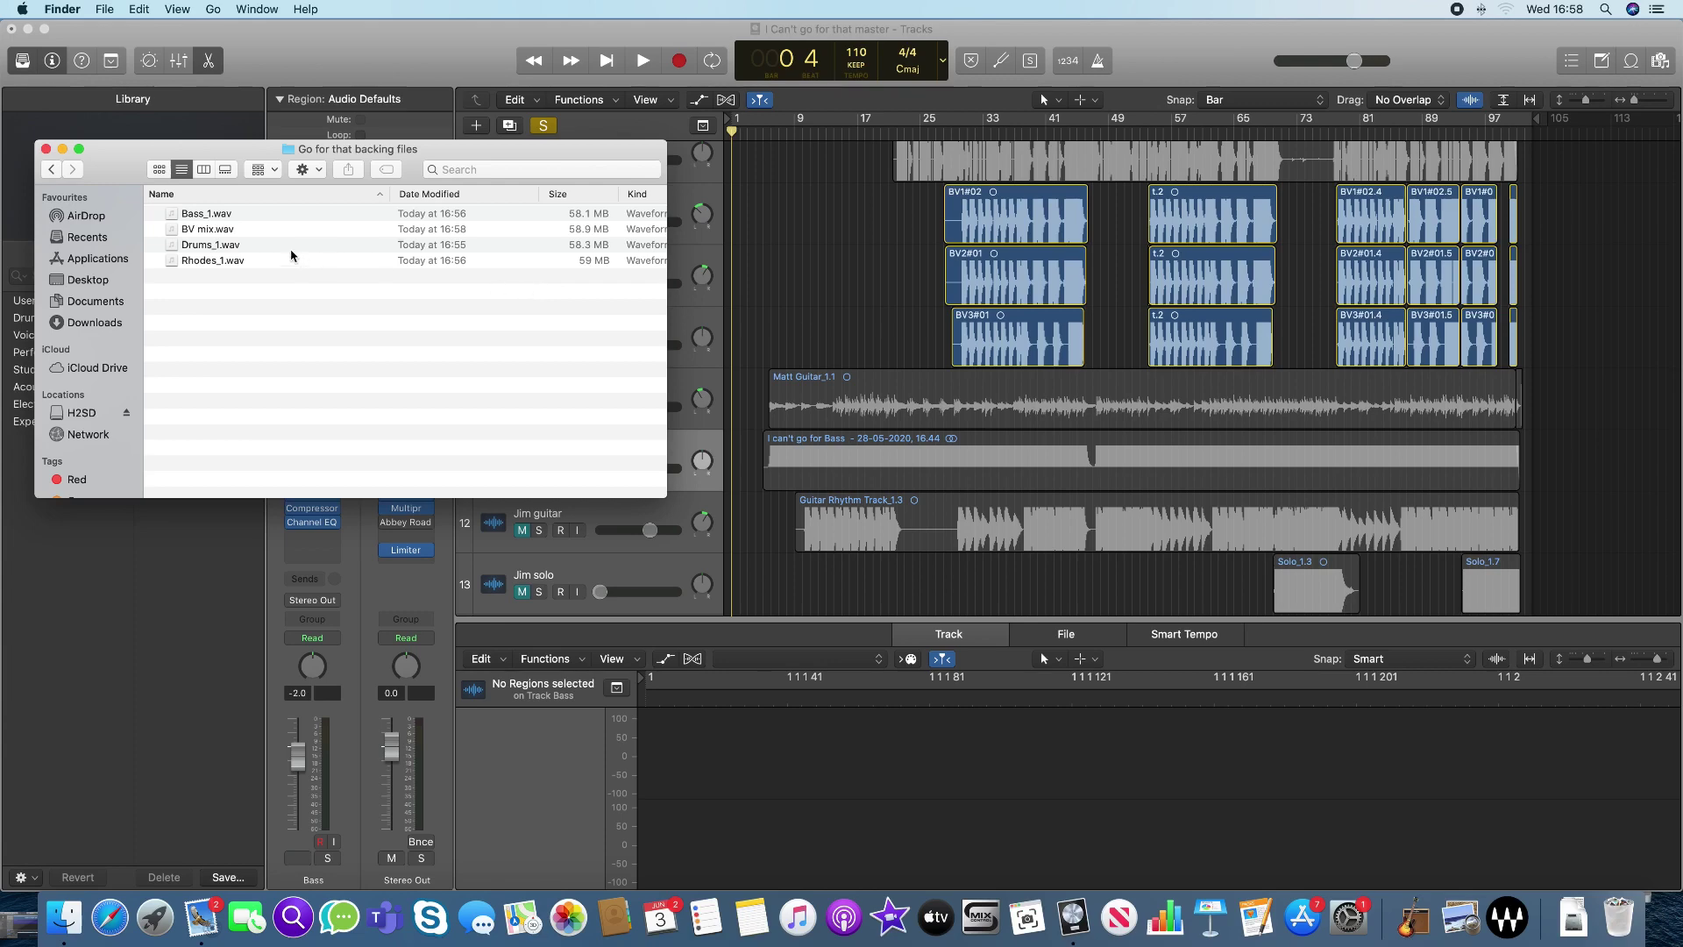
Select all the WAV files from Bass_1 to Rhodes_1 and share them through AirDrop
{"action": "left_click", "coordinate": [232, 217]}
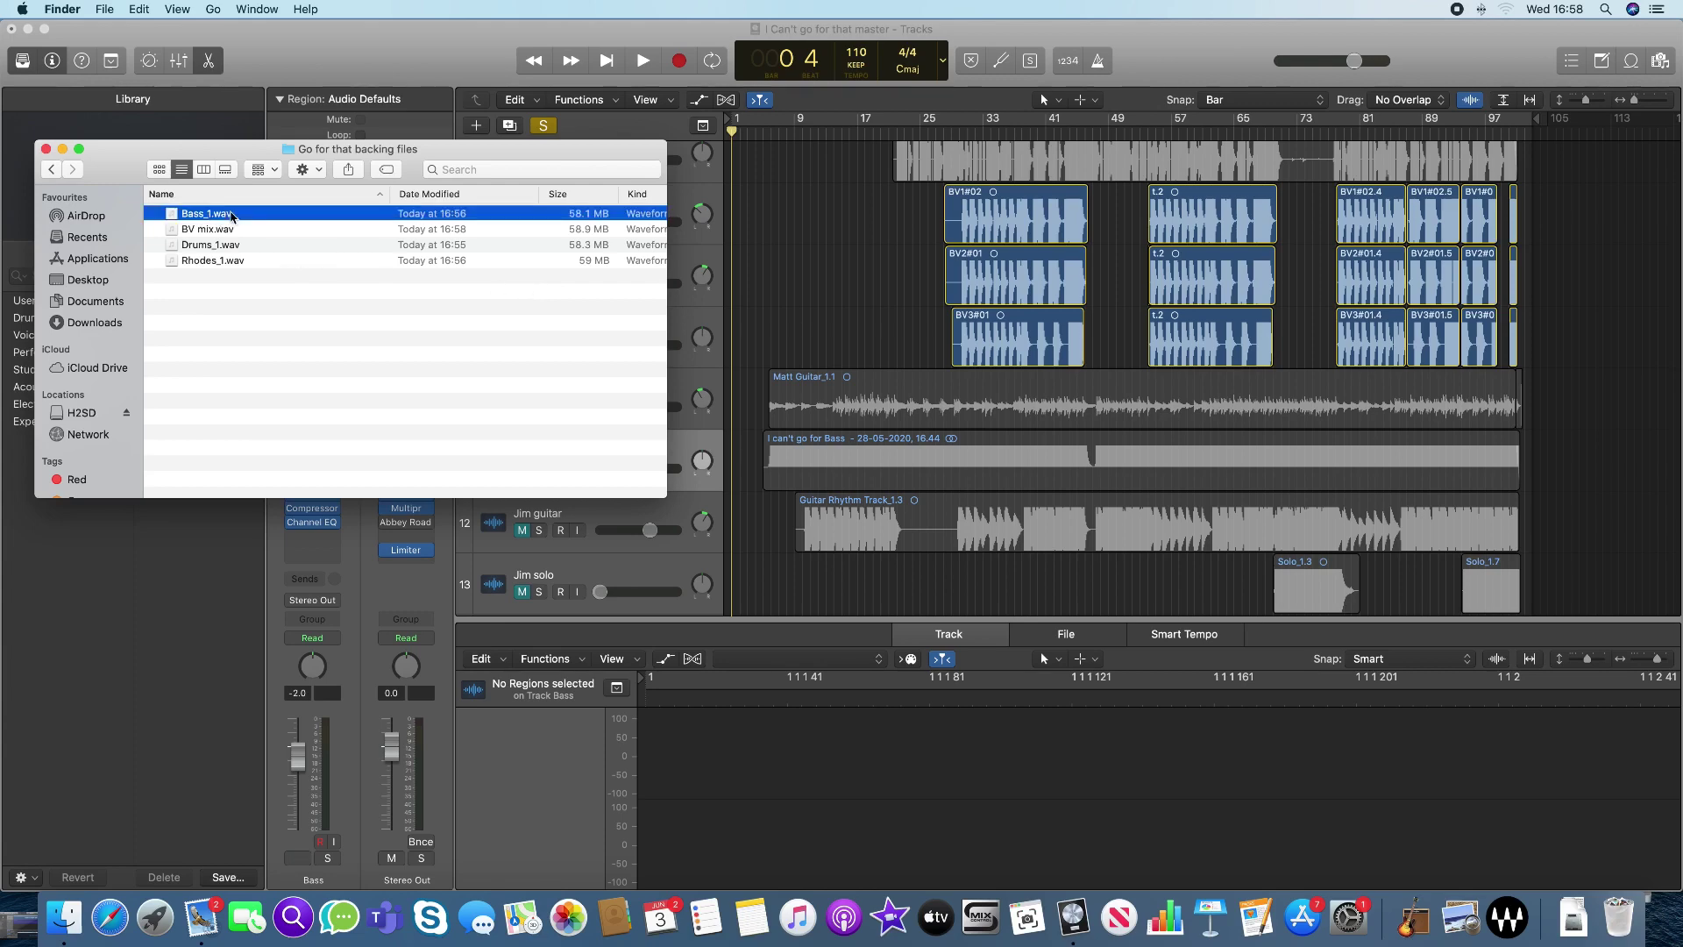
{"action": "left_click", "coordinate": [226, 262], "text": "shift"}
{"action": "left_click", "coordinate": [356, 174]}
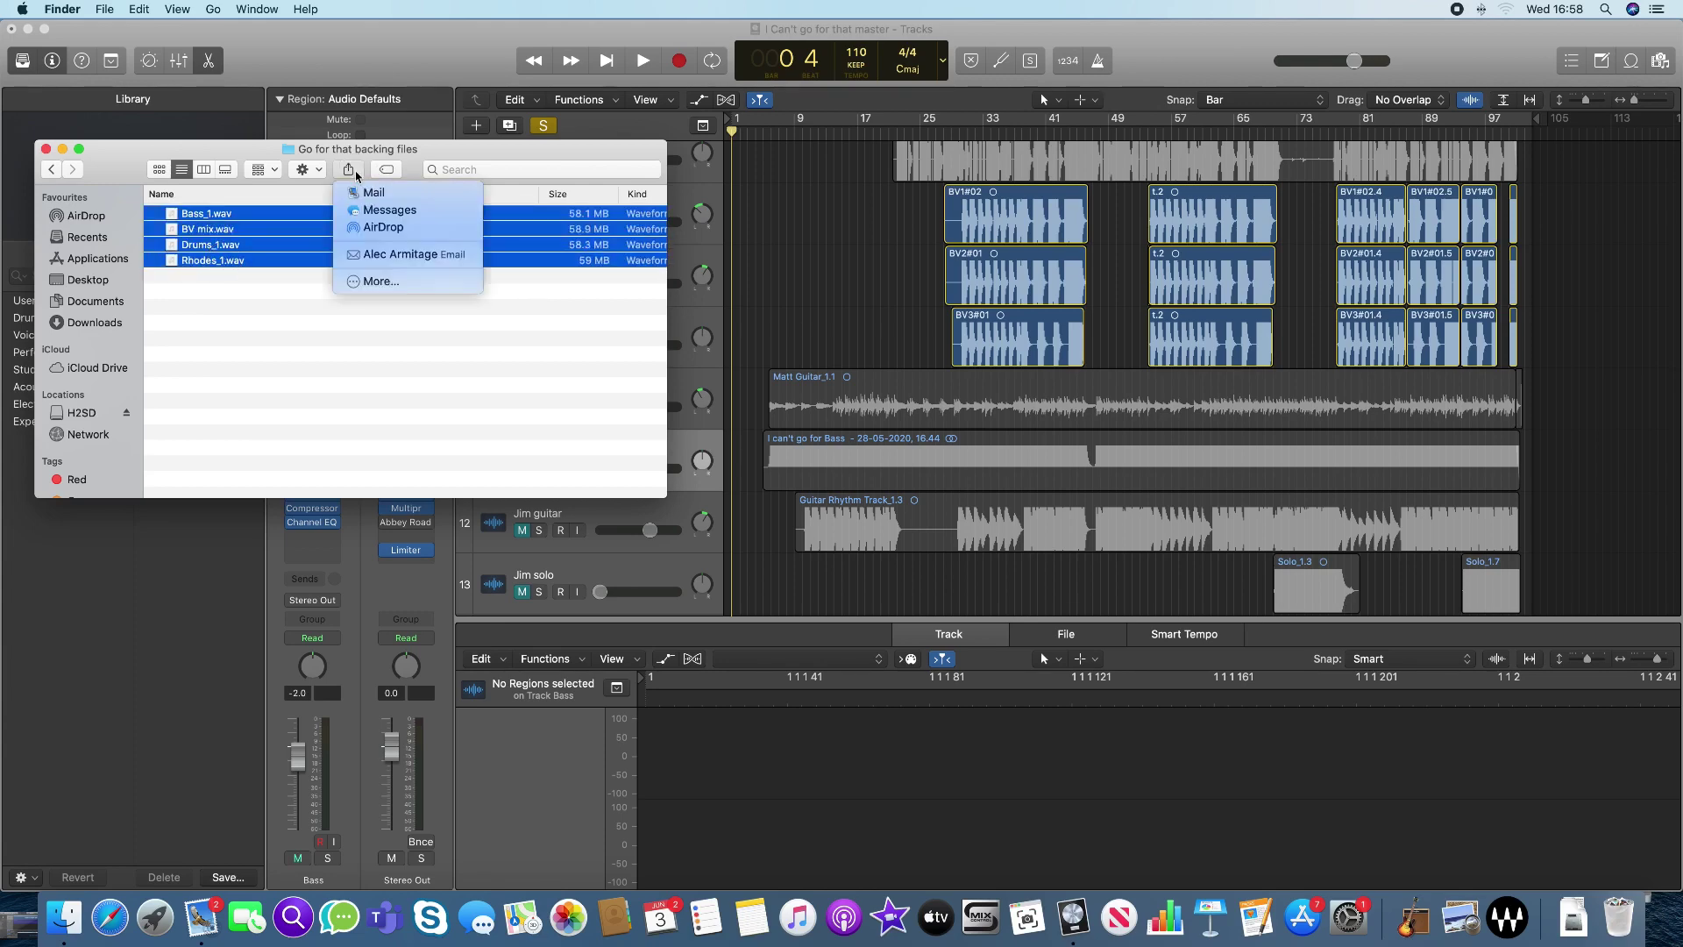
{"action": "left_click", "coordinate": [380, 229]}
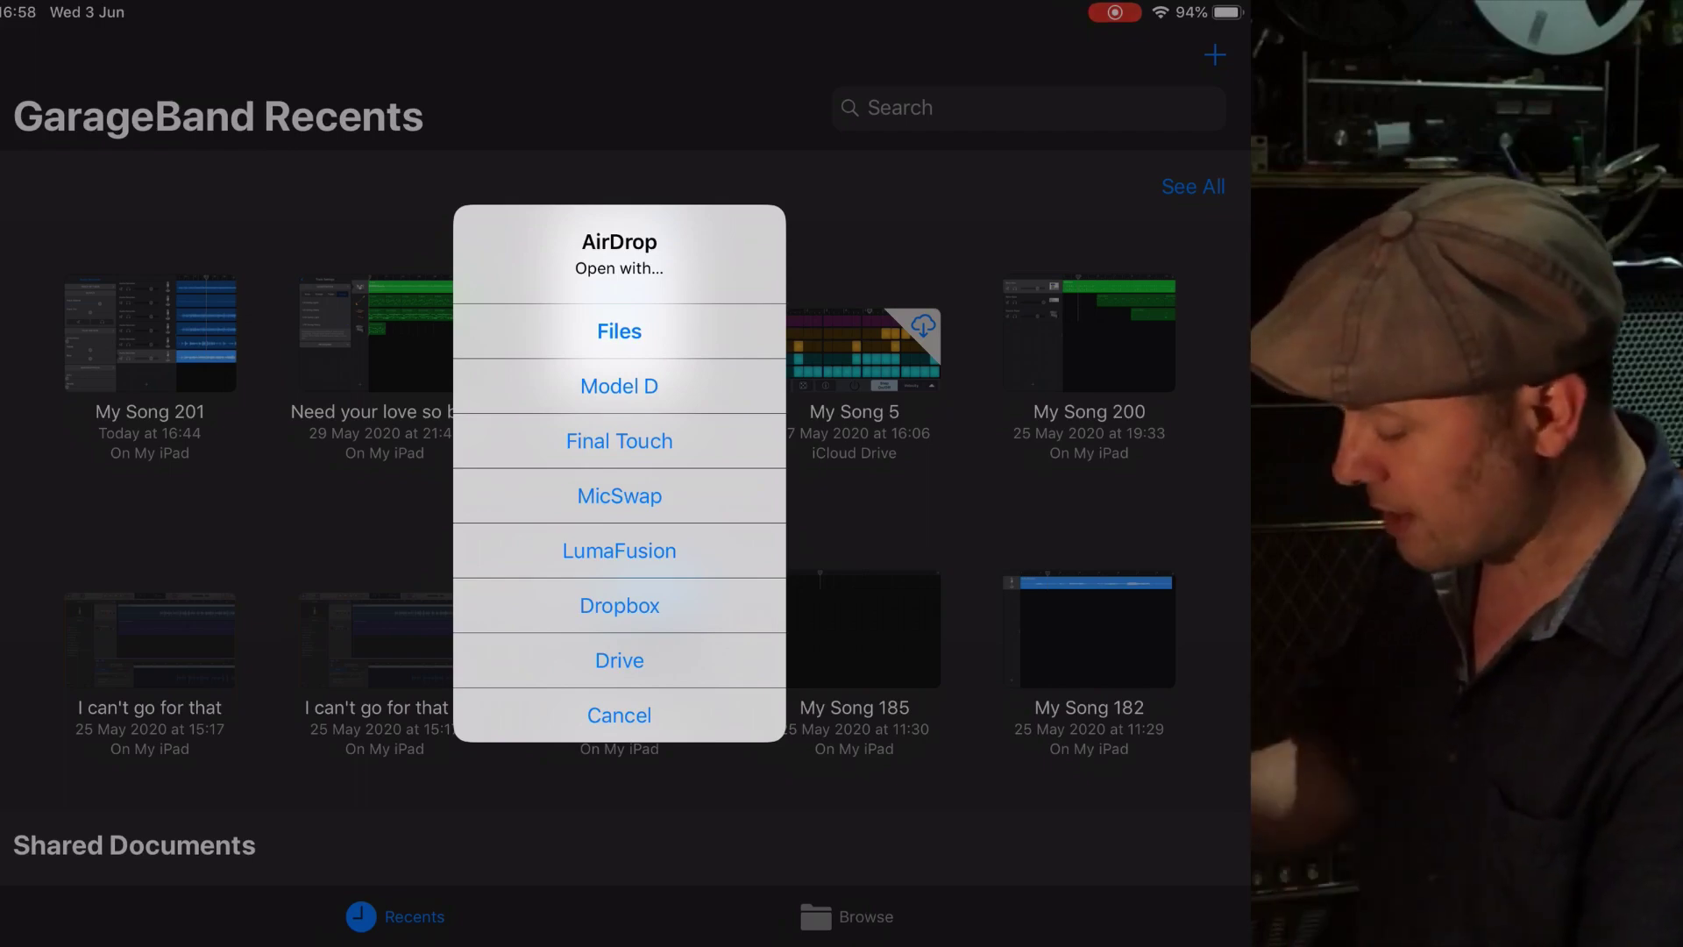
On the iPad, save the four AirDropped audio files with Files into the GarageBand folder on the iPad
{"action": "left_click", "coordinate": [619, 332]}
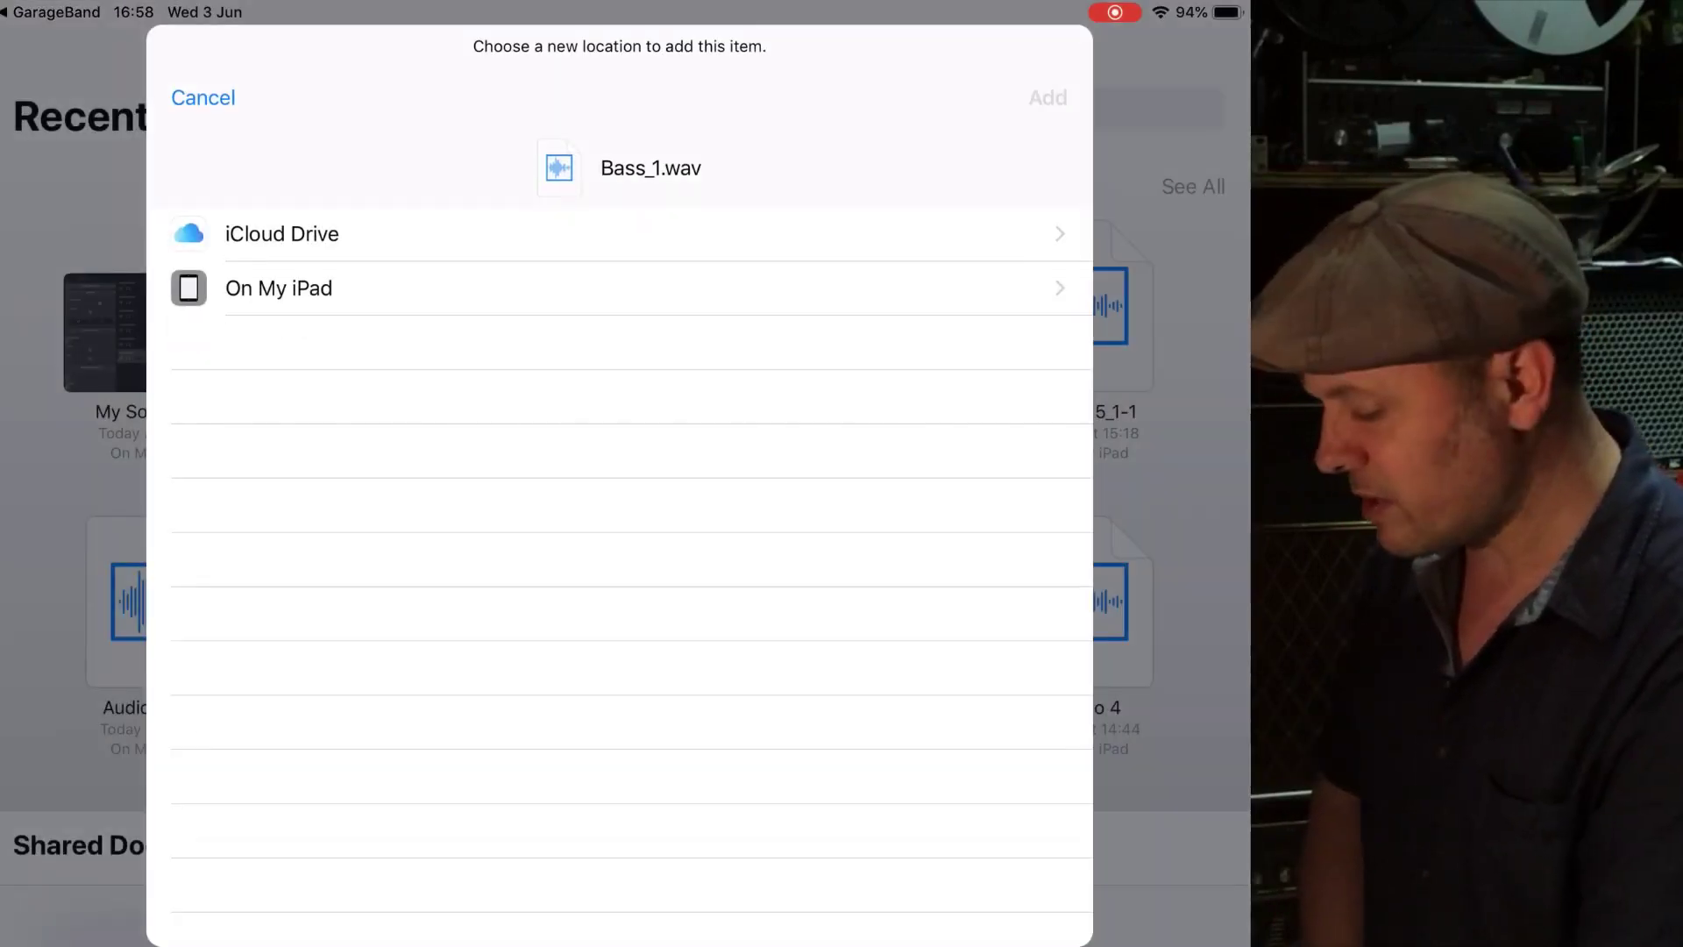
{"action": "left_click", "coordinate": [279, 287]}
{"action": "left_click", "coordinate": [331, 341]}
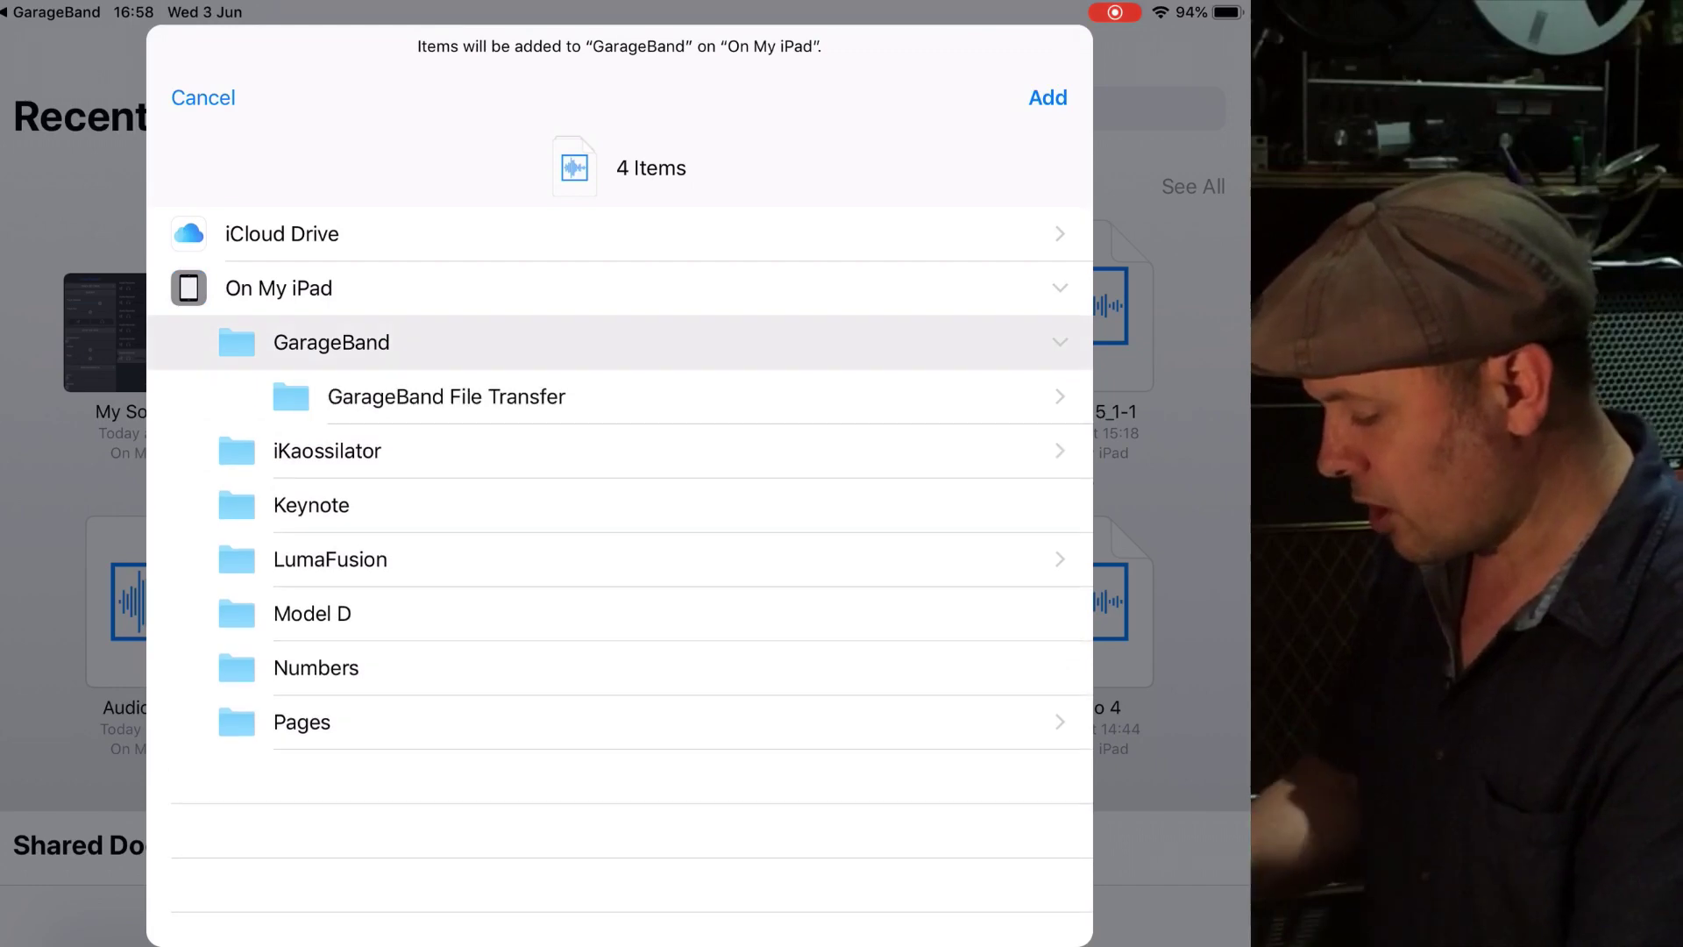
{"action": "left_click", "coordinate": [331, 341]}
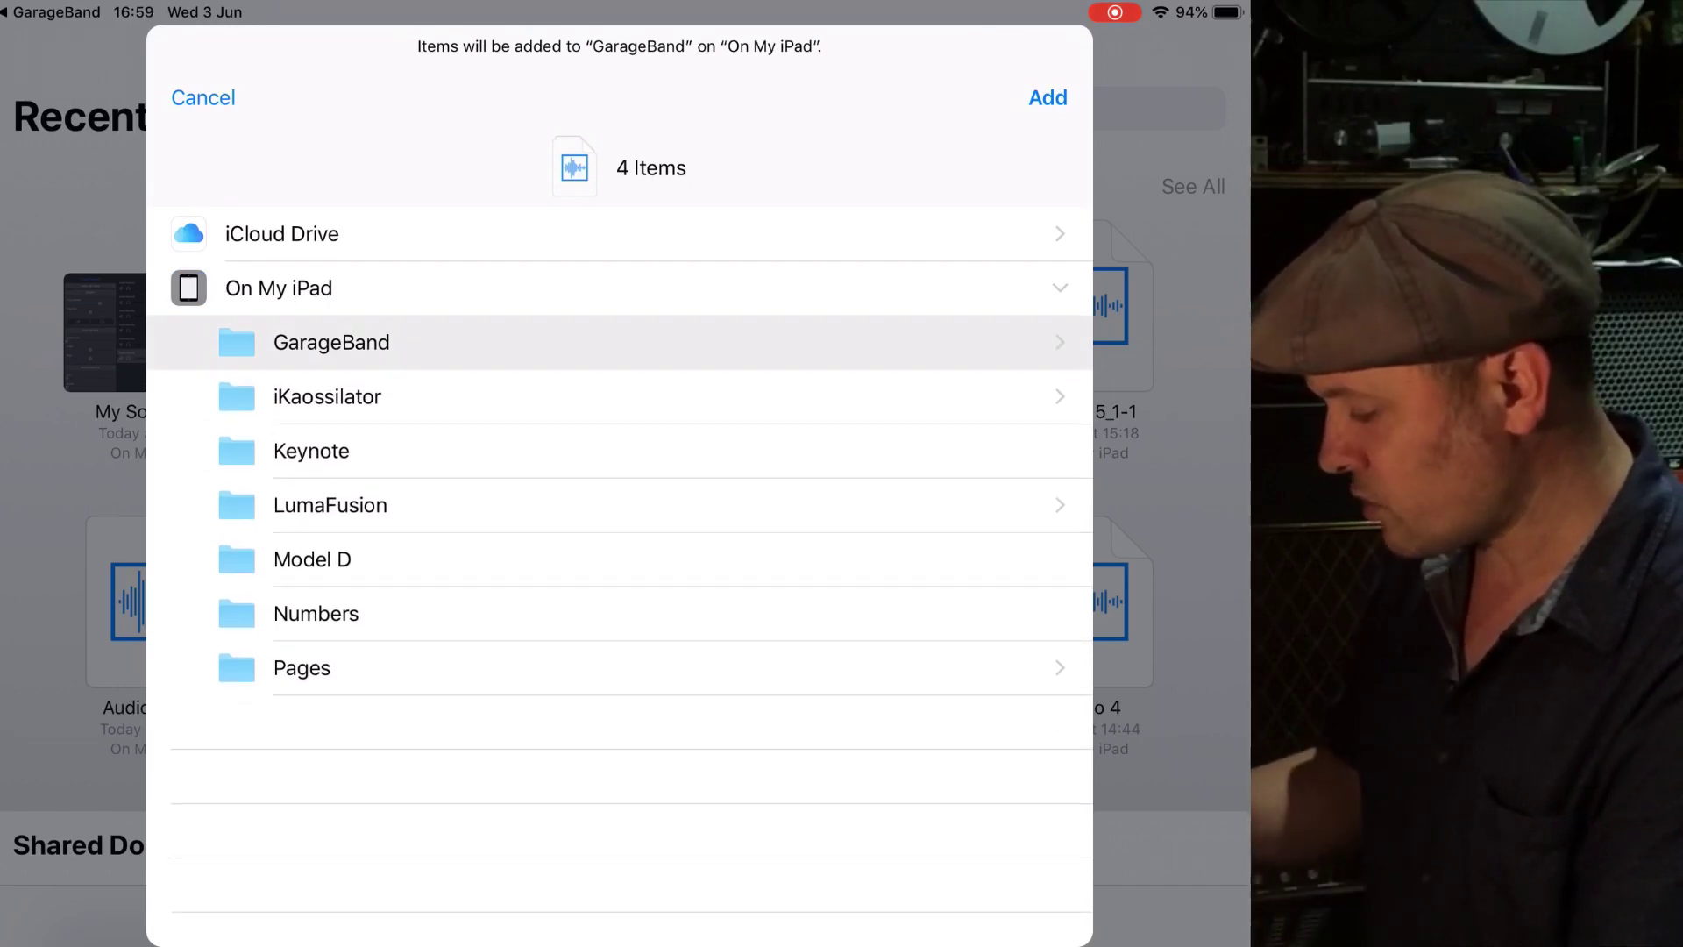
{"action": "left_click", "coordinate": [1047, 97]}
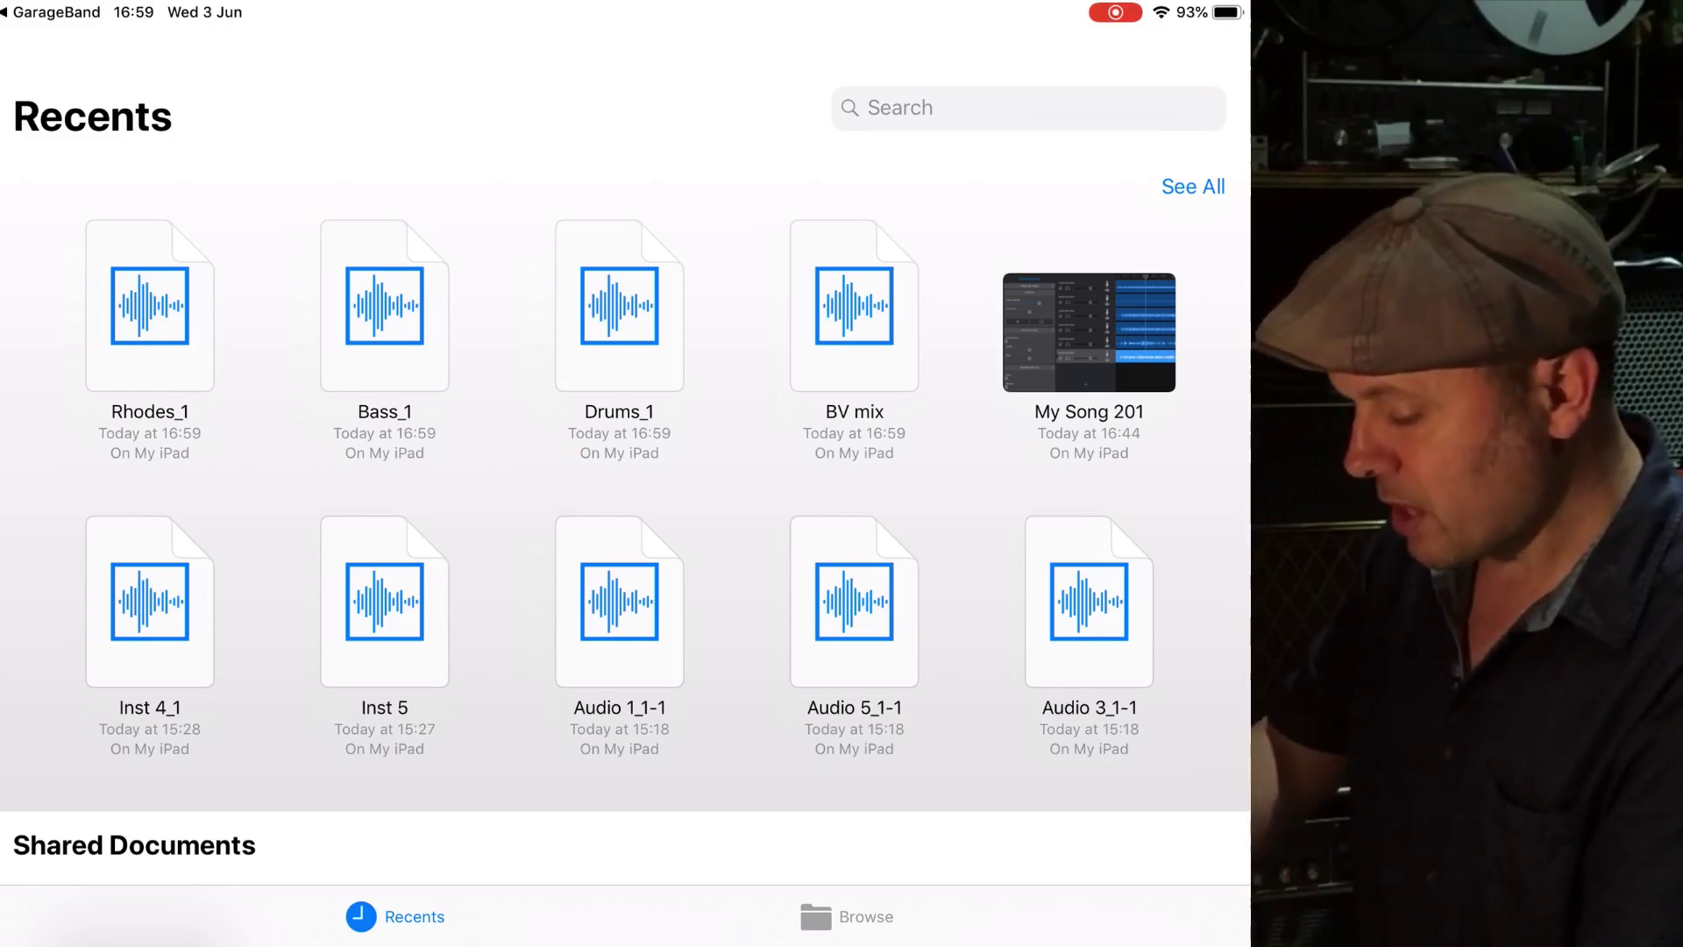
Switch to GarageBand on the iPad and create a new song with a Clean Audio Recorder track
{"action": "key", "text": "super+h"}
{"action": "left_click", "coordinate": [865, 850]}
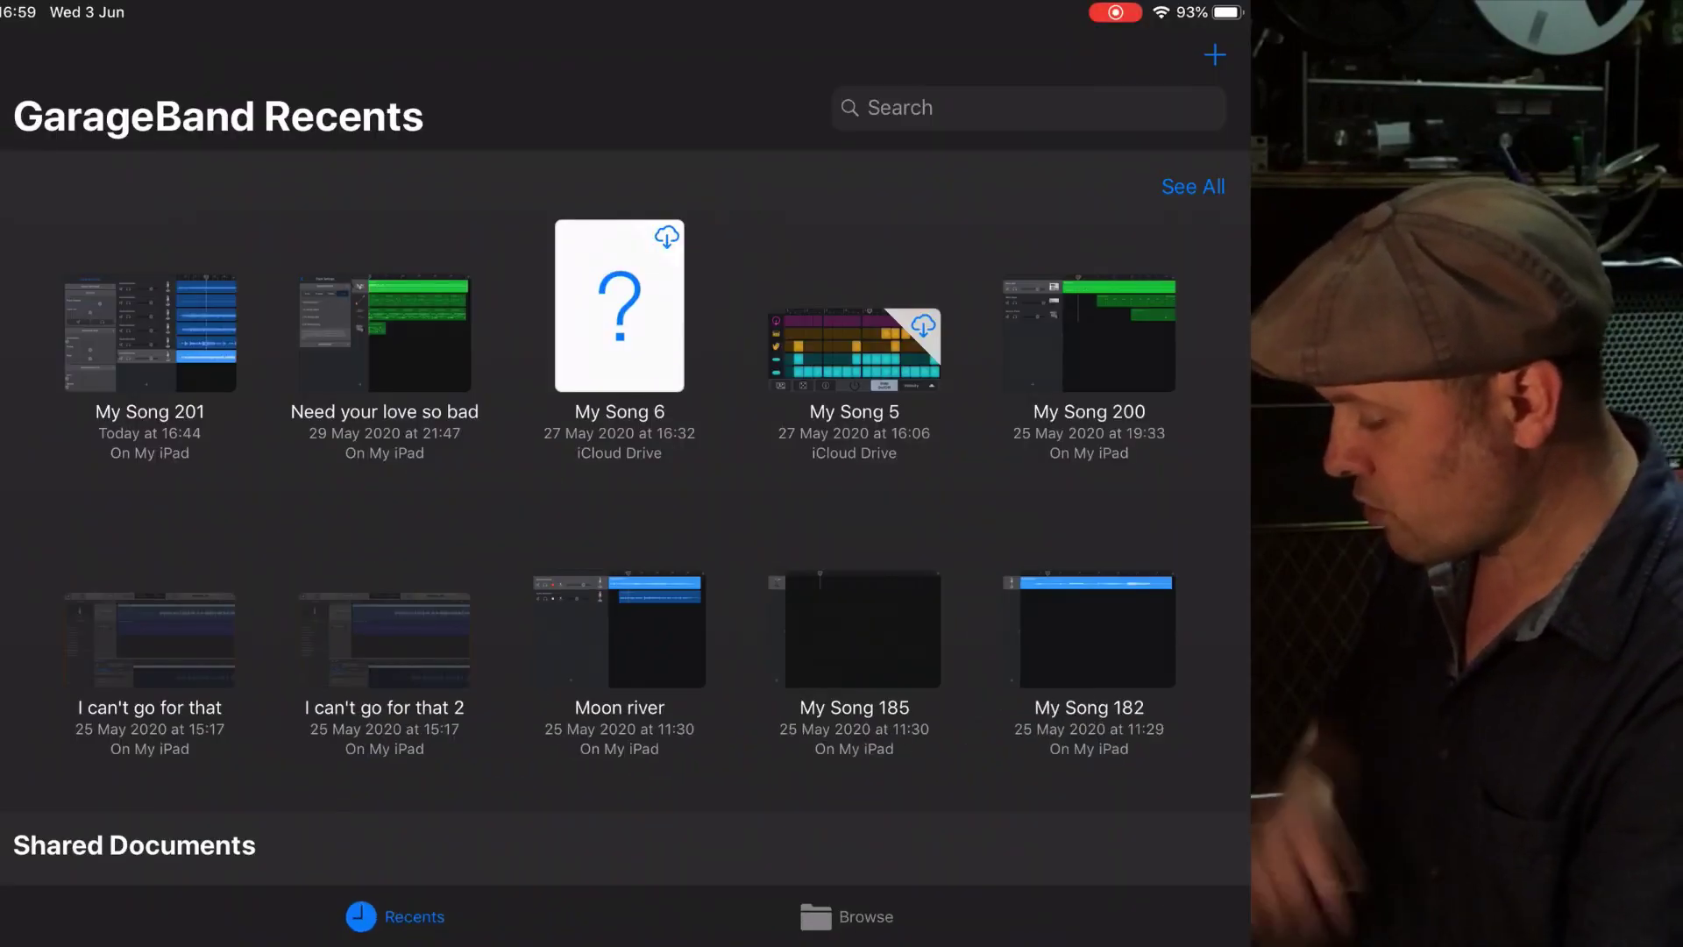
{"action": "left_click", "coordinate": [1215, 54]}
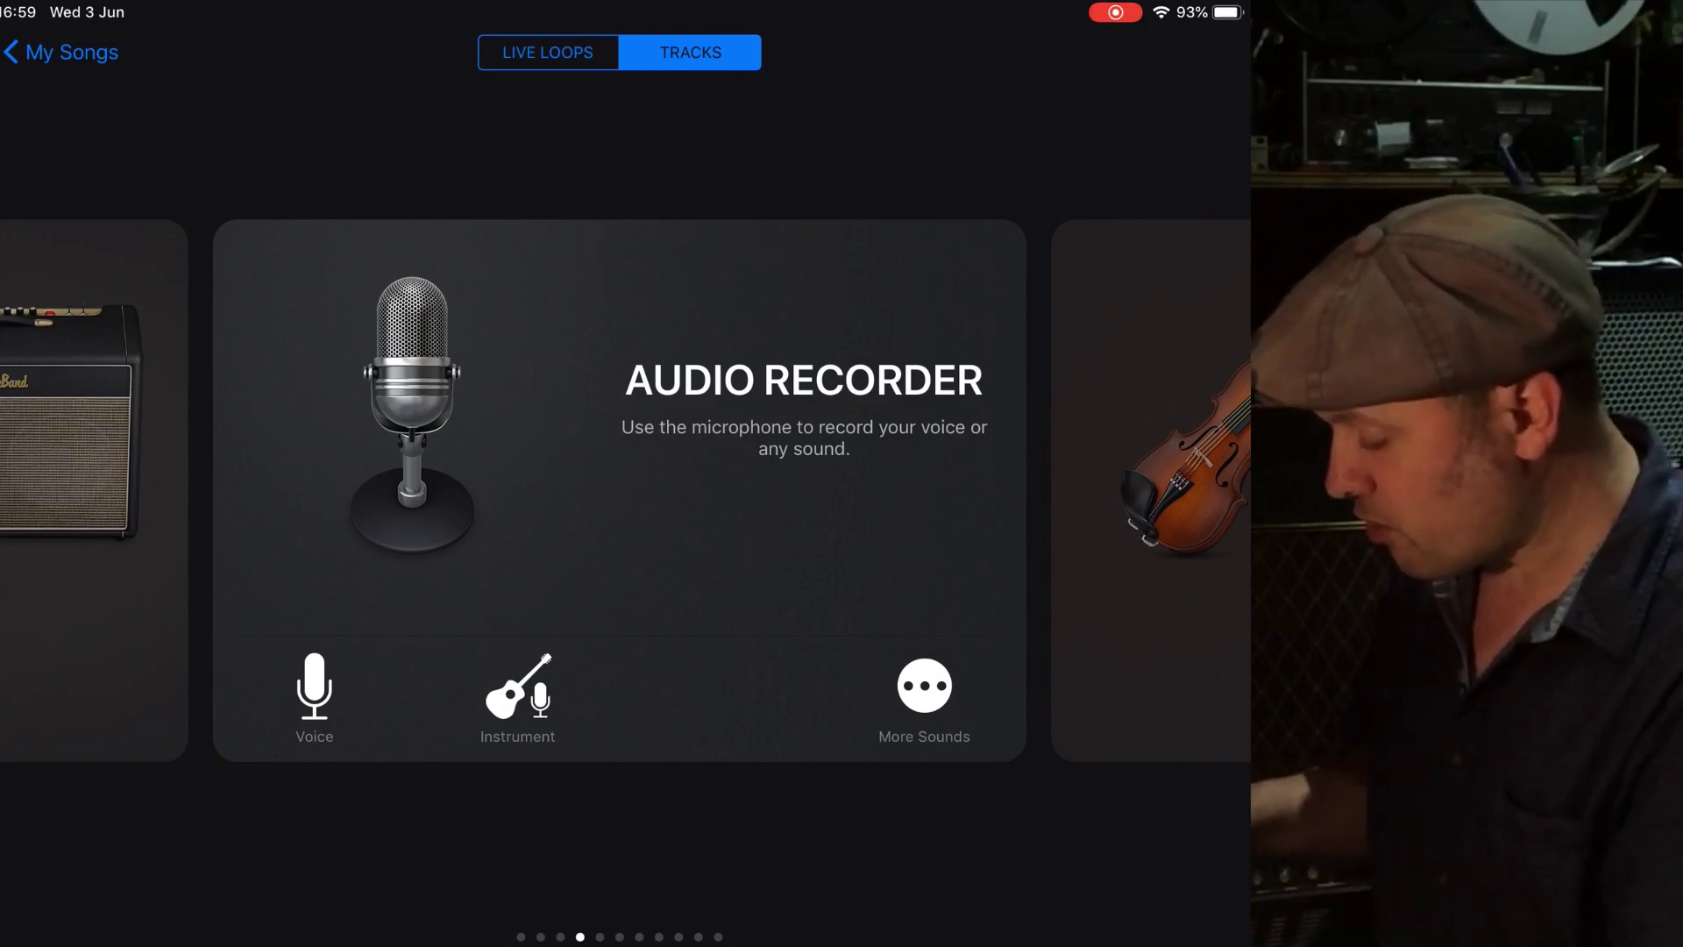
{"action": "left_click", "coordinate": [924, 686]}
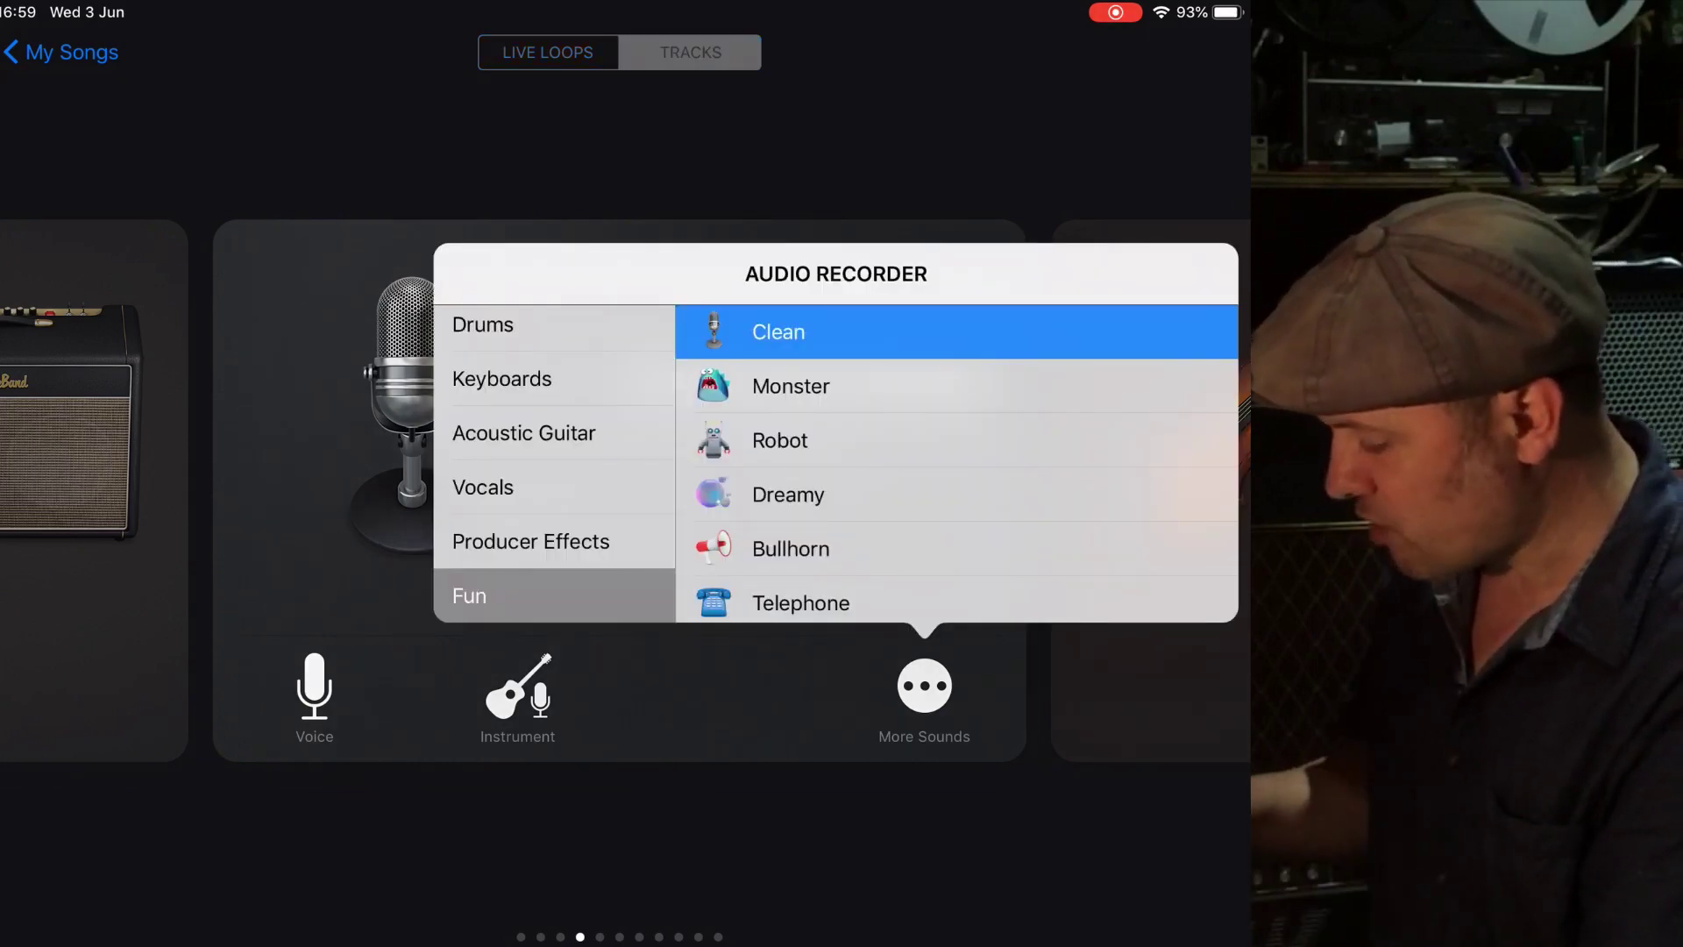
{"action": "left_click", "coordinate": [778, 331]}
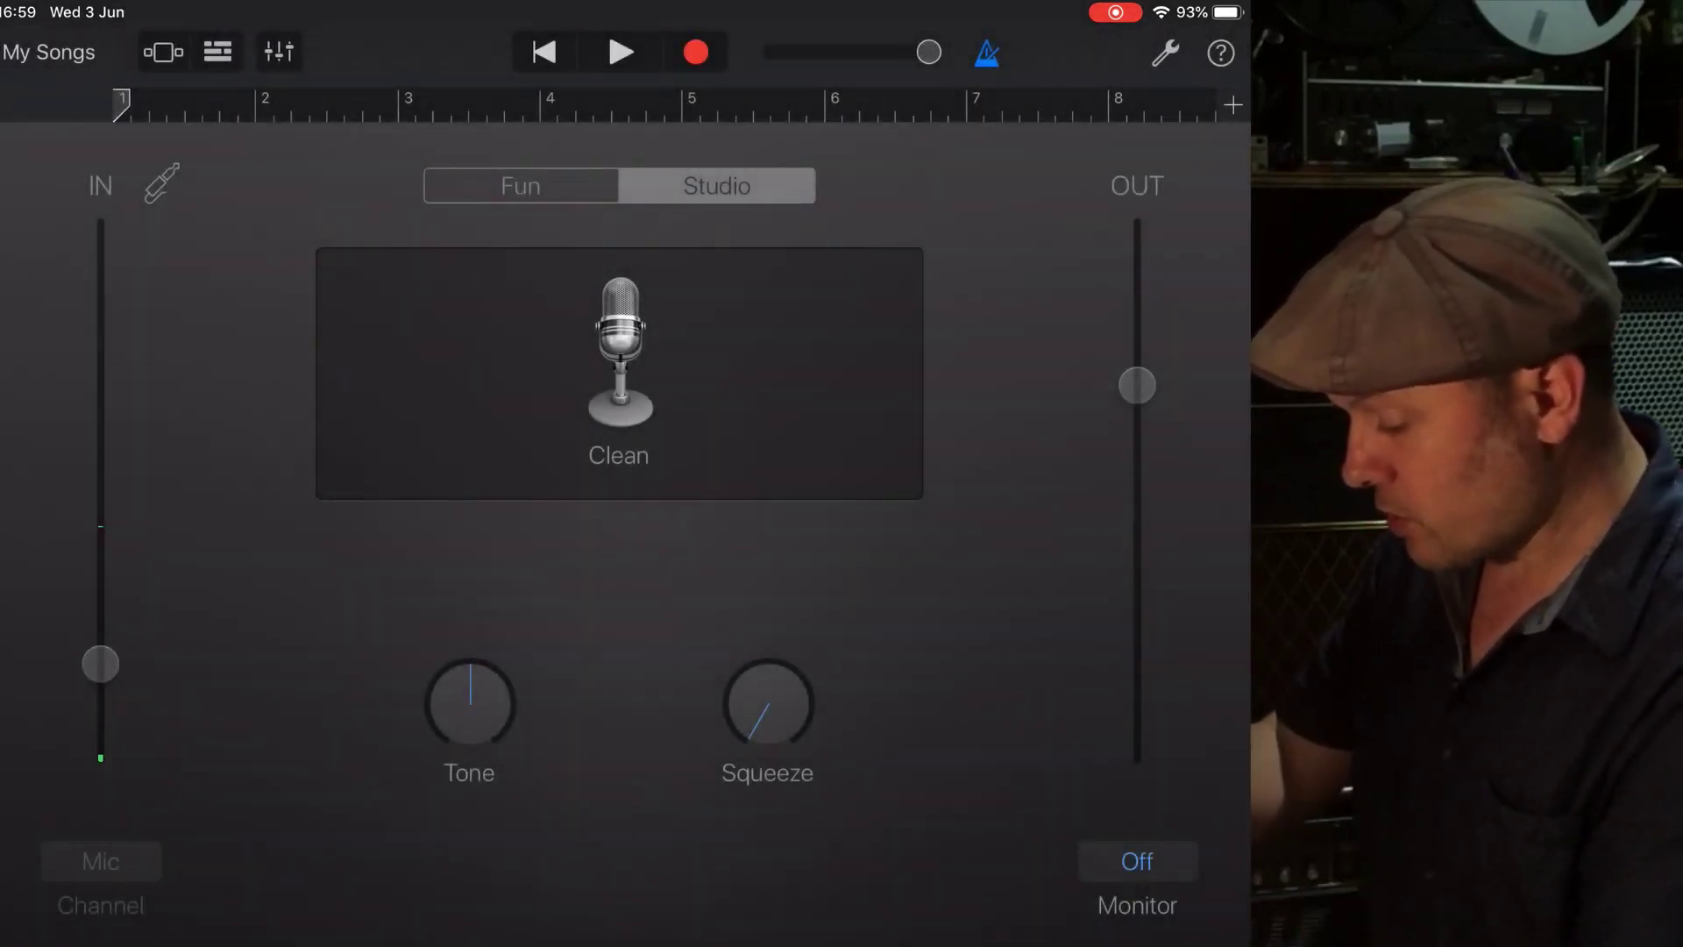
Show the song's tracks and duplicate the Audio Recorder track until there are four of them
{"action": "left_click", "coordinate": [217, 52]}
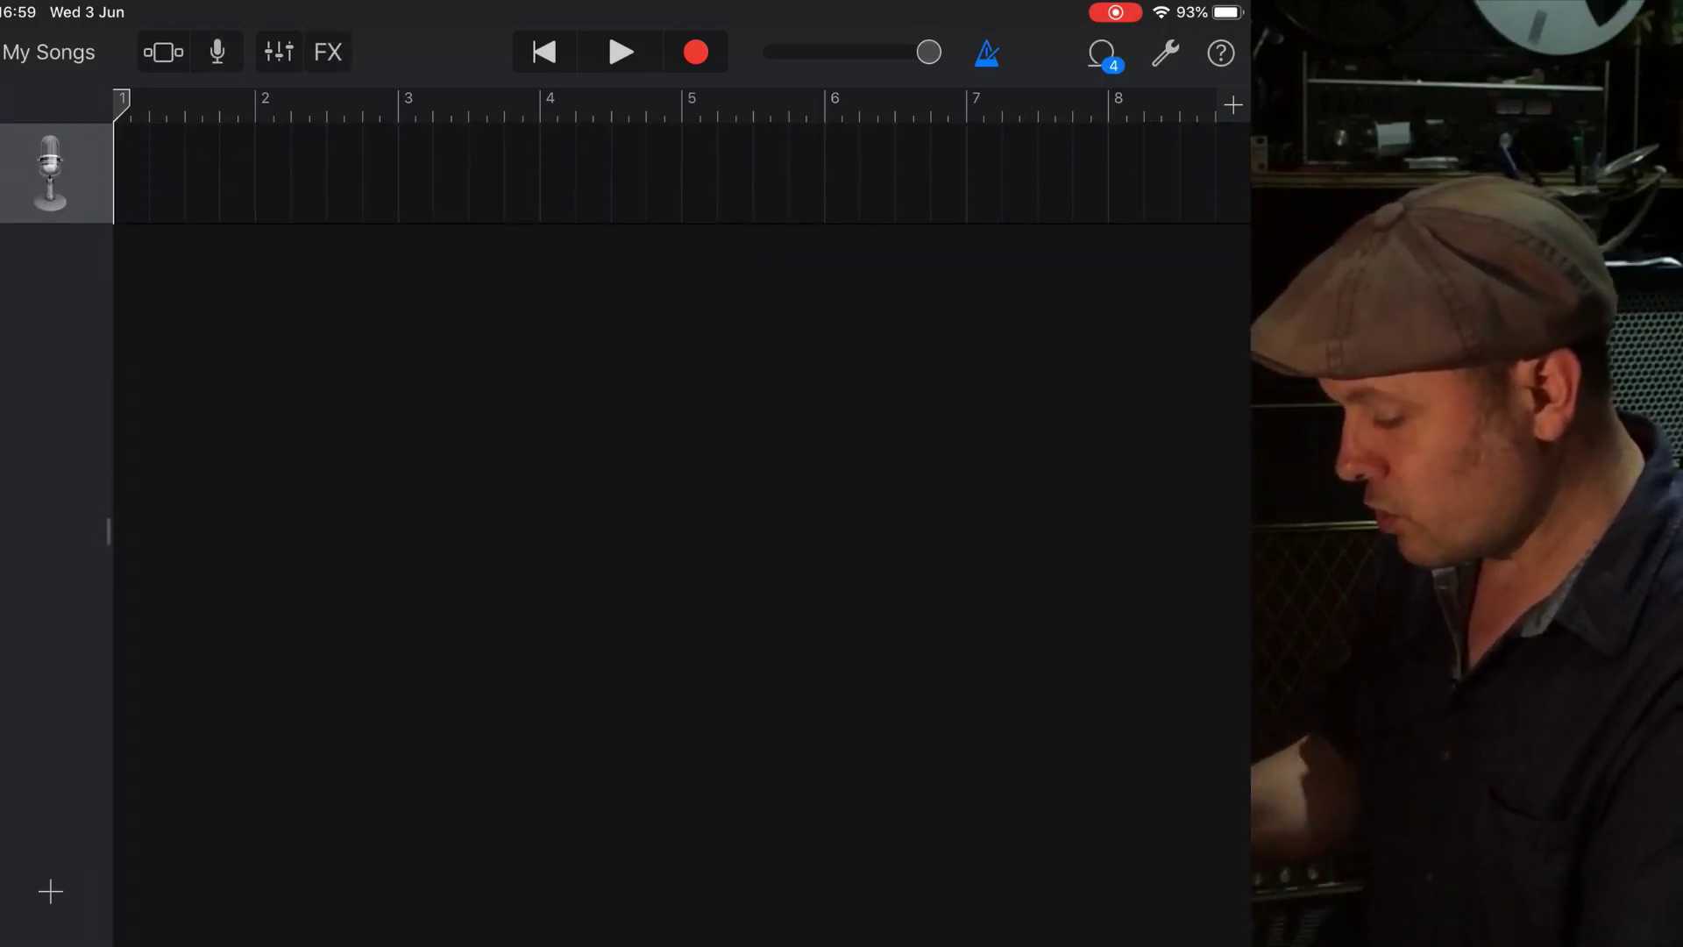
{"action": "left_click", "coordinate": [50, 173]}
{"action": "left_click", "coordinate": [263, 173]}
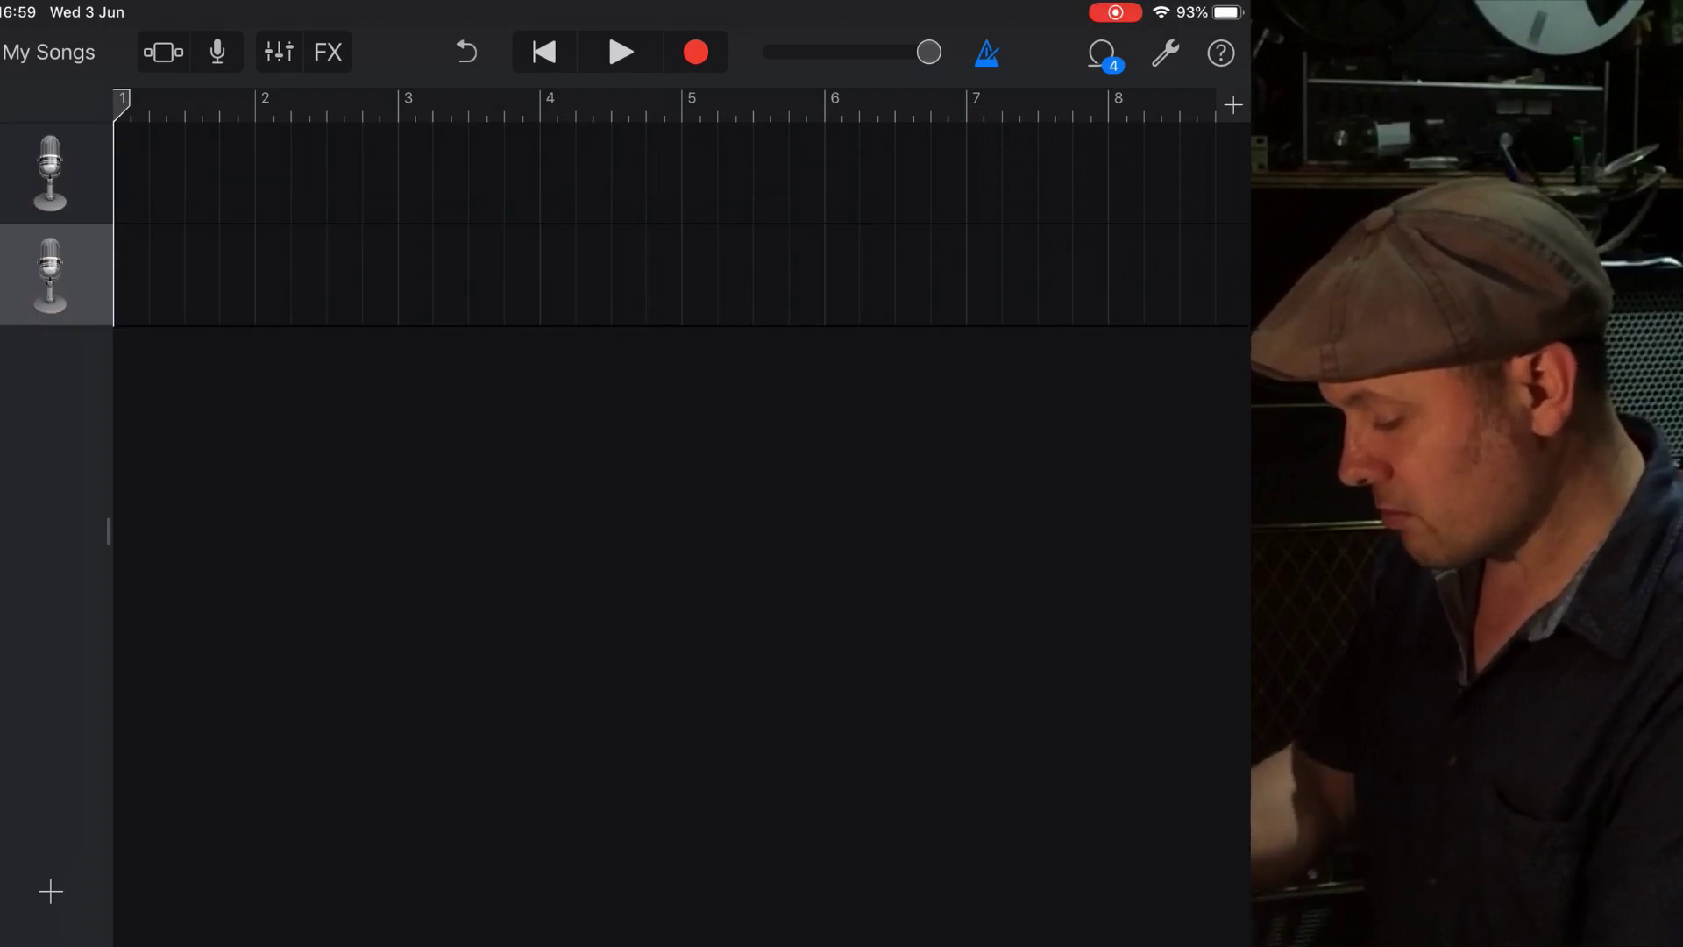
{"action": "left_click", "coordinate": [50, 274]}
{"action": "left_click", "coordinate": [263, 275]}
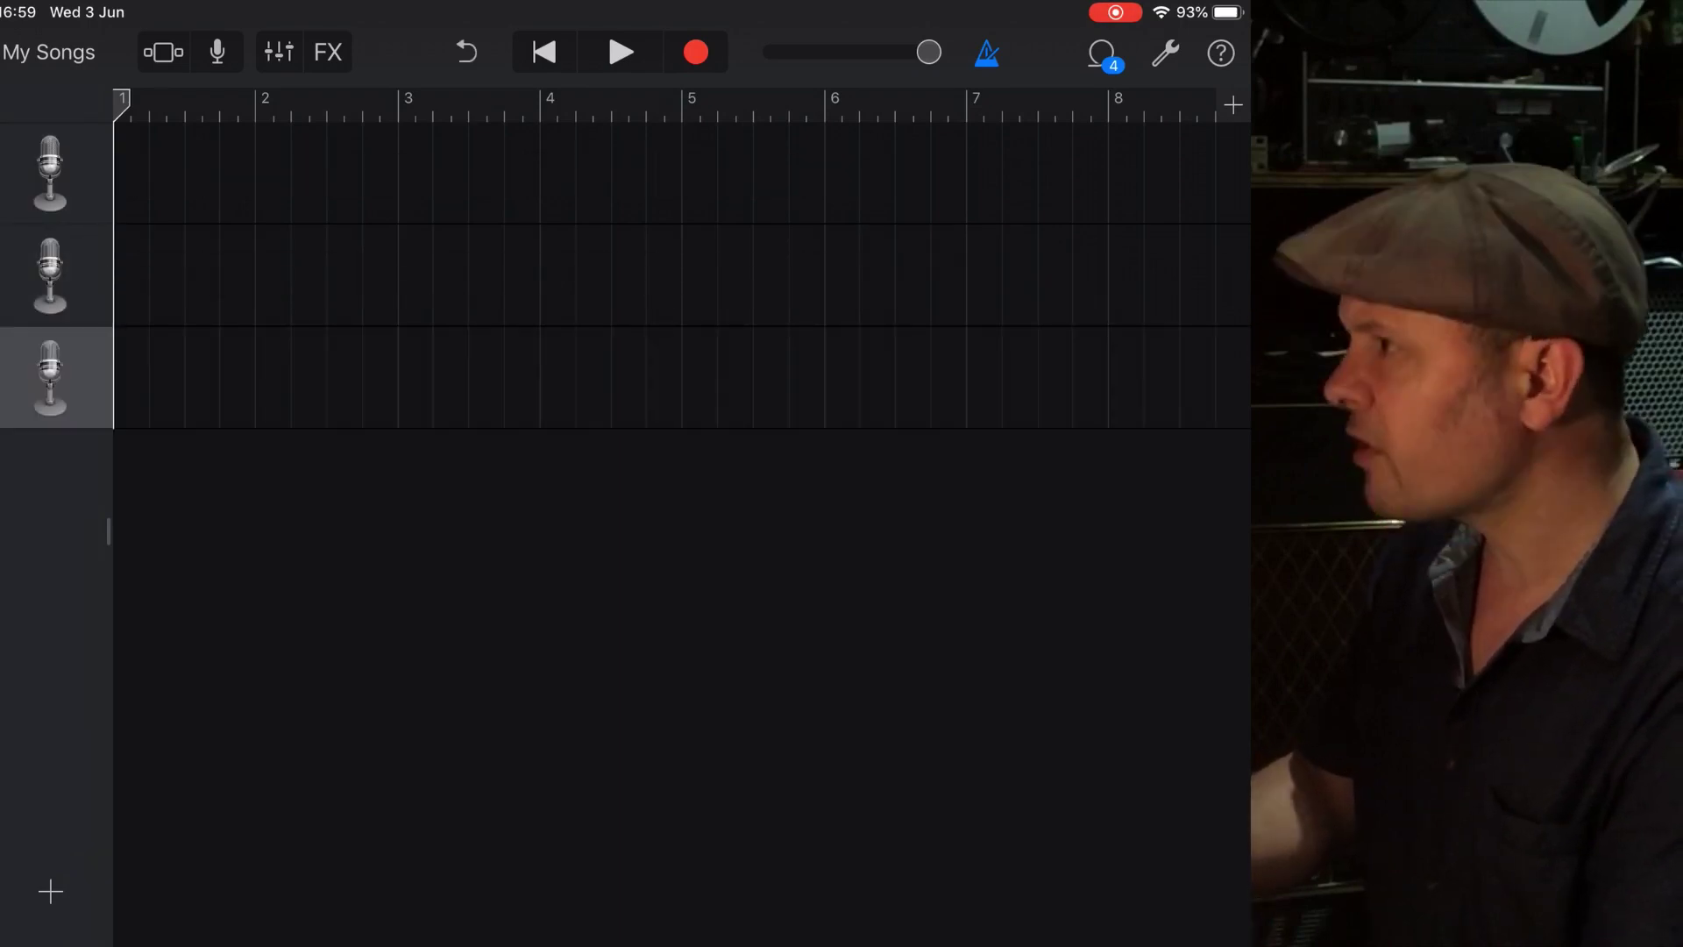
{"action": "left_click", "coordinate": [50, 377]}
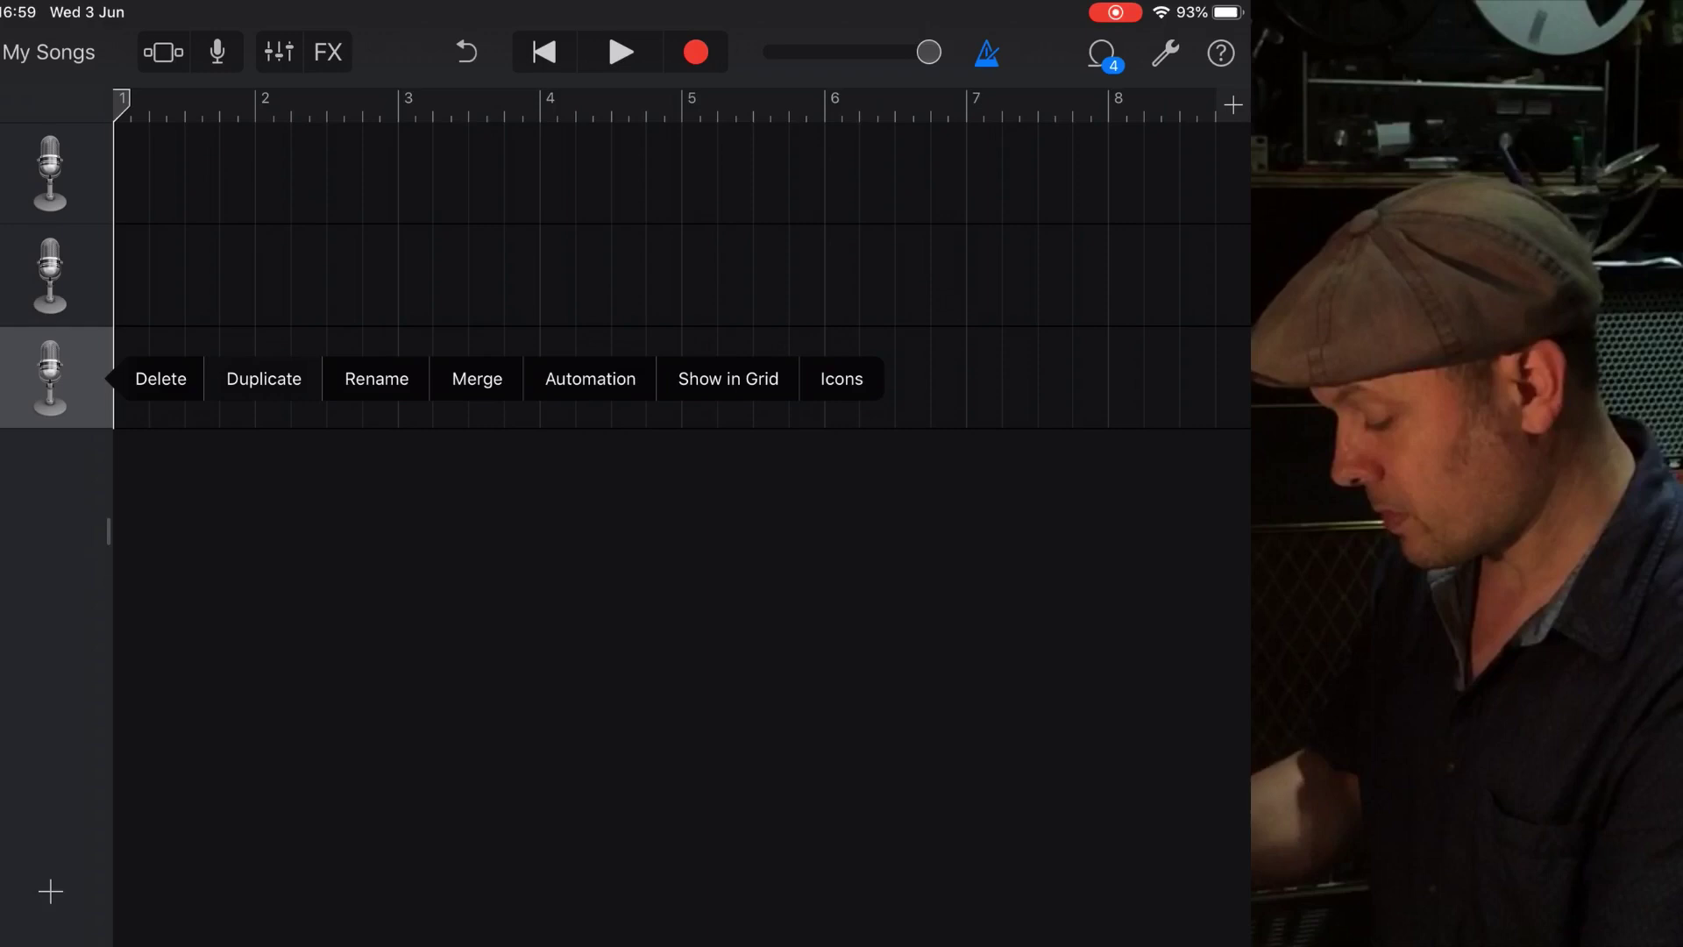
{"action": "left_click", "coordinate": [263, 378]}
Select the first track, open the loop browser's files and move the added audio files into the GarageBand File Transfer folder
{"action": "left_click", "coordinate": [50, 172]}
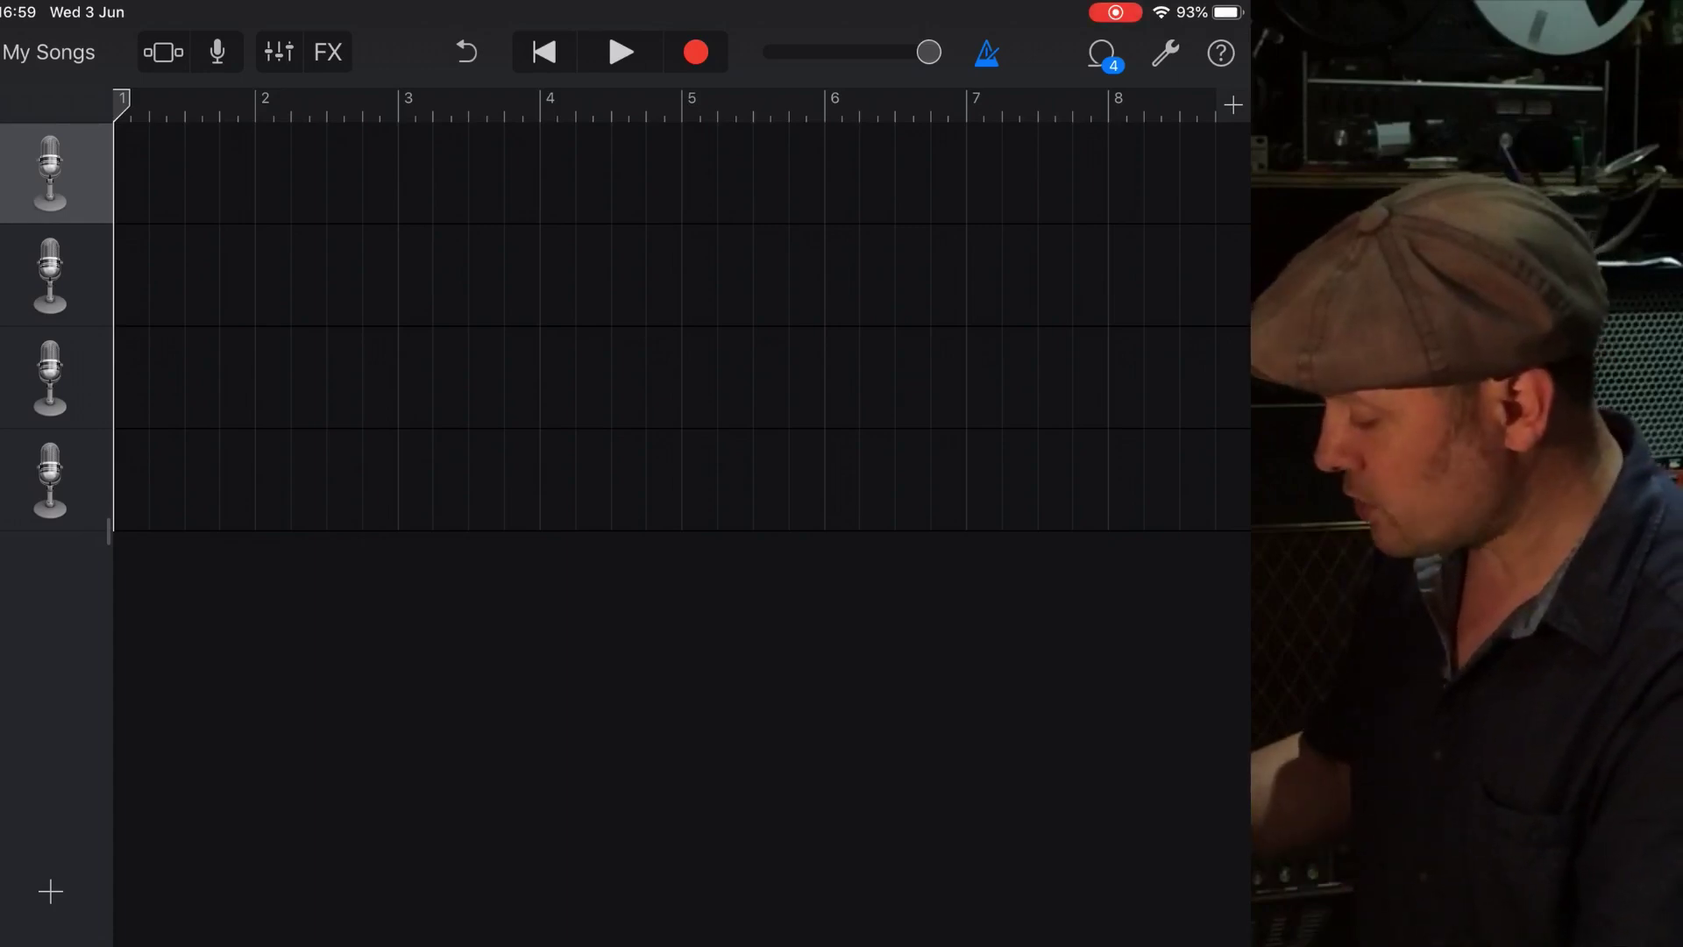
{"action": "left_click", "coordinate": [1102, 52]}
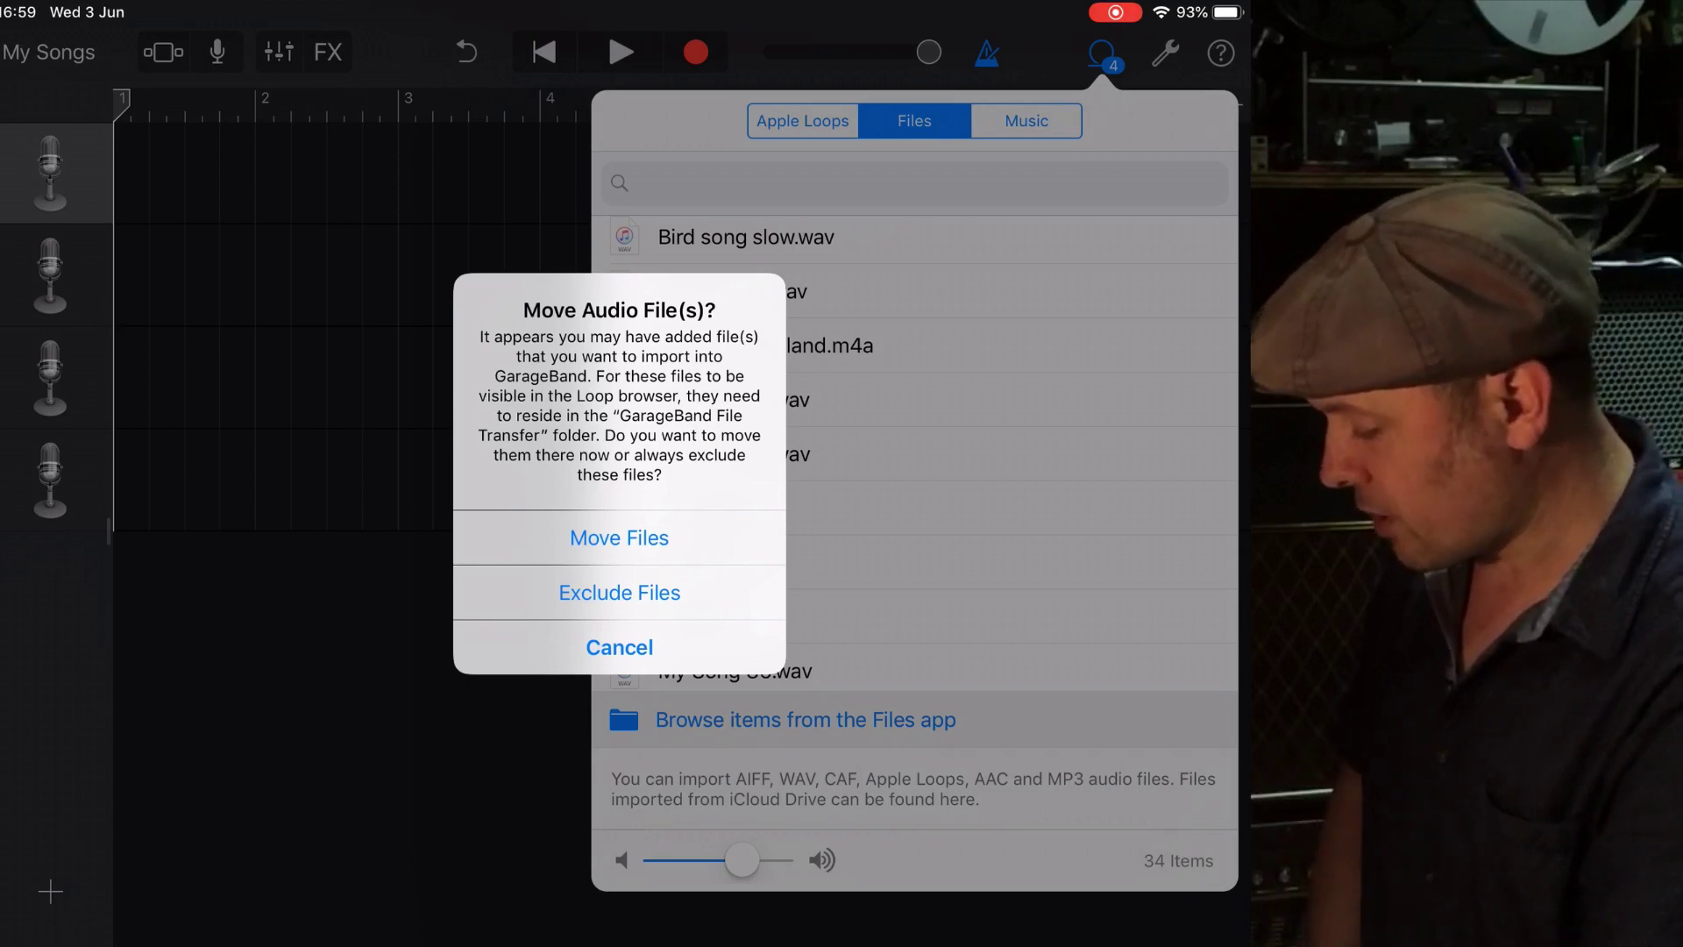
{"action": "left_click", "coordinate": [619, 647]}
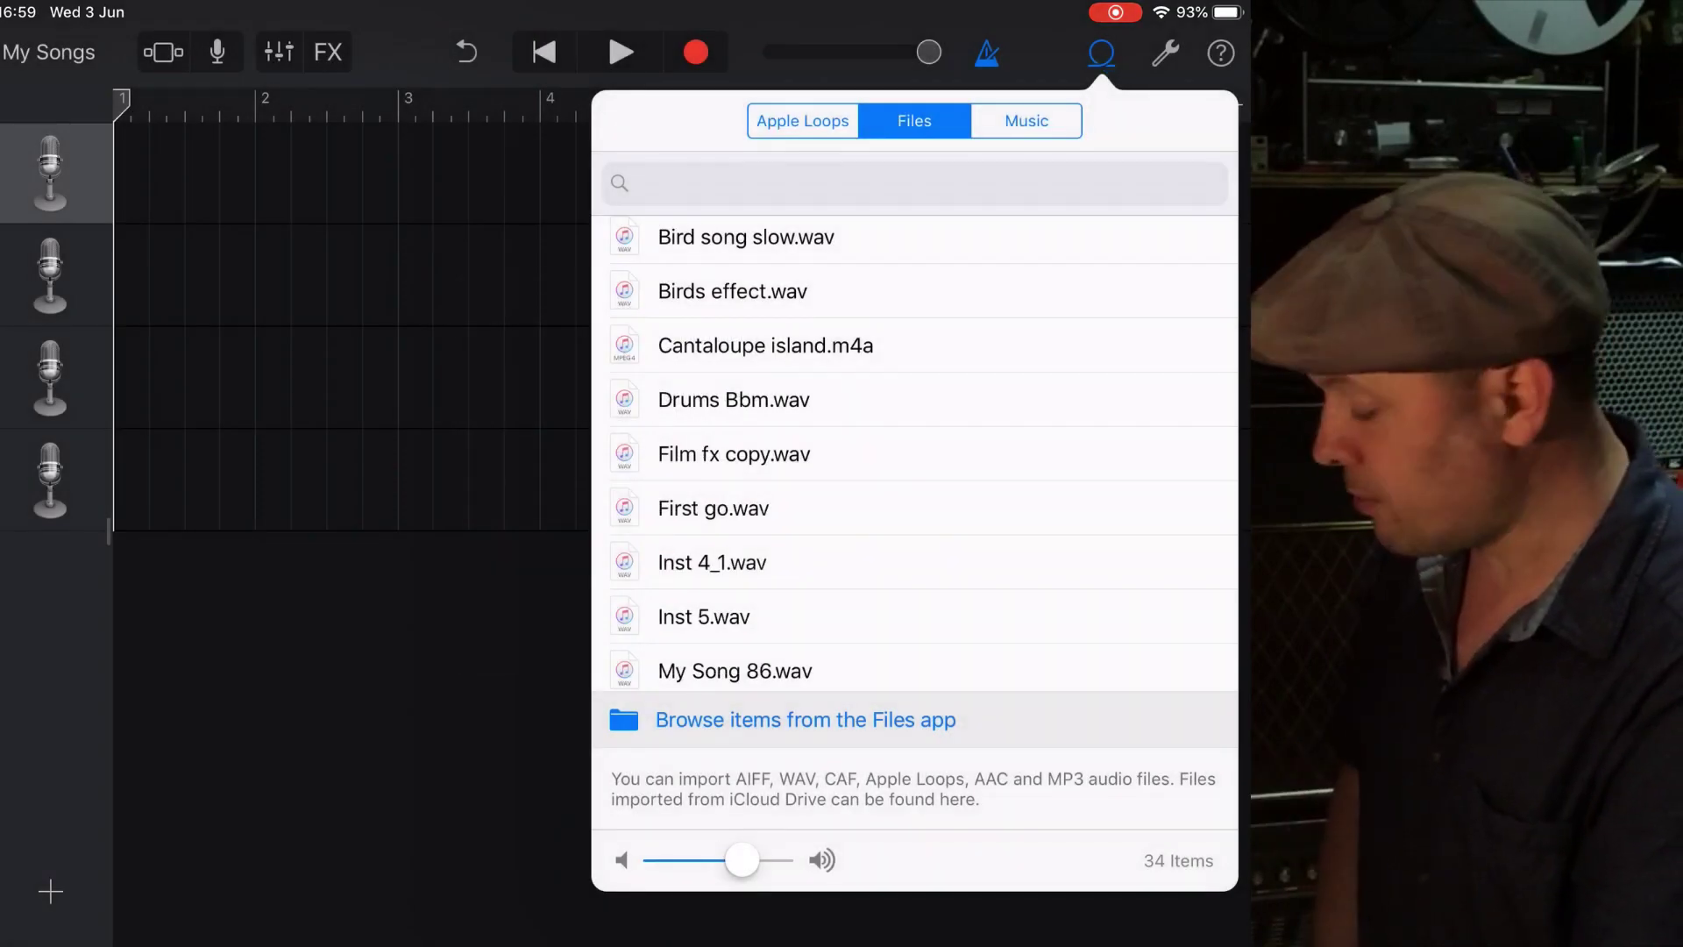
Find Bass_1.wav among the files and place it at the start of the first track
{"action": "scroll", "coordinate": [914, 447], "scroll_direction": "down", "scroll_amount": 7}
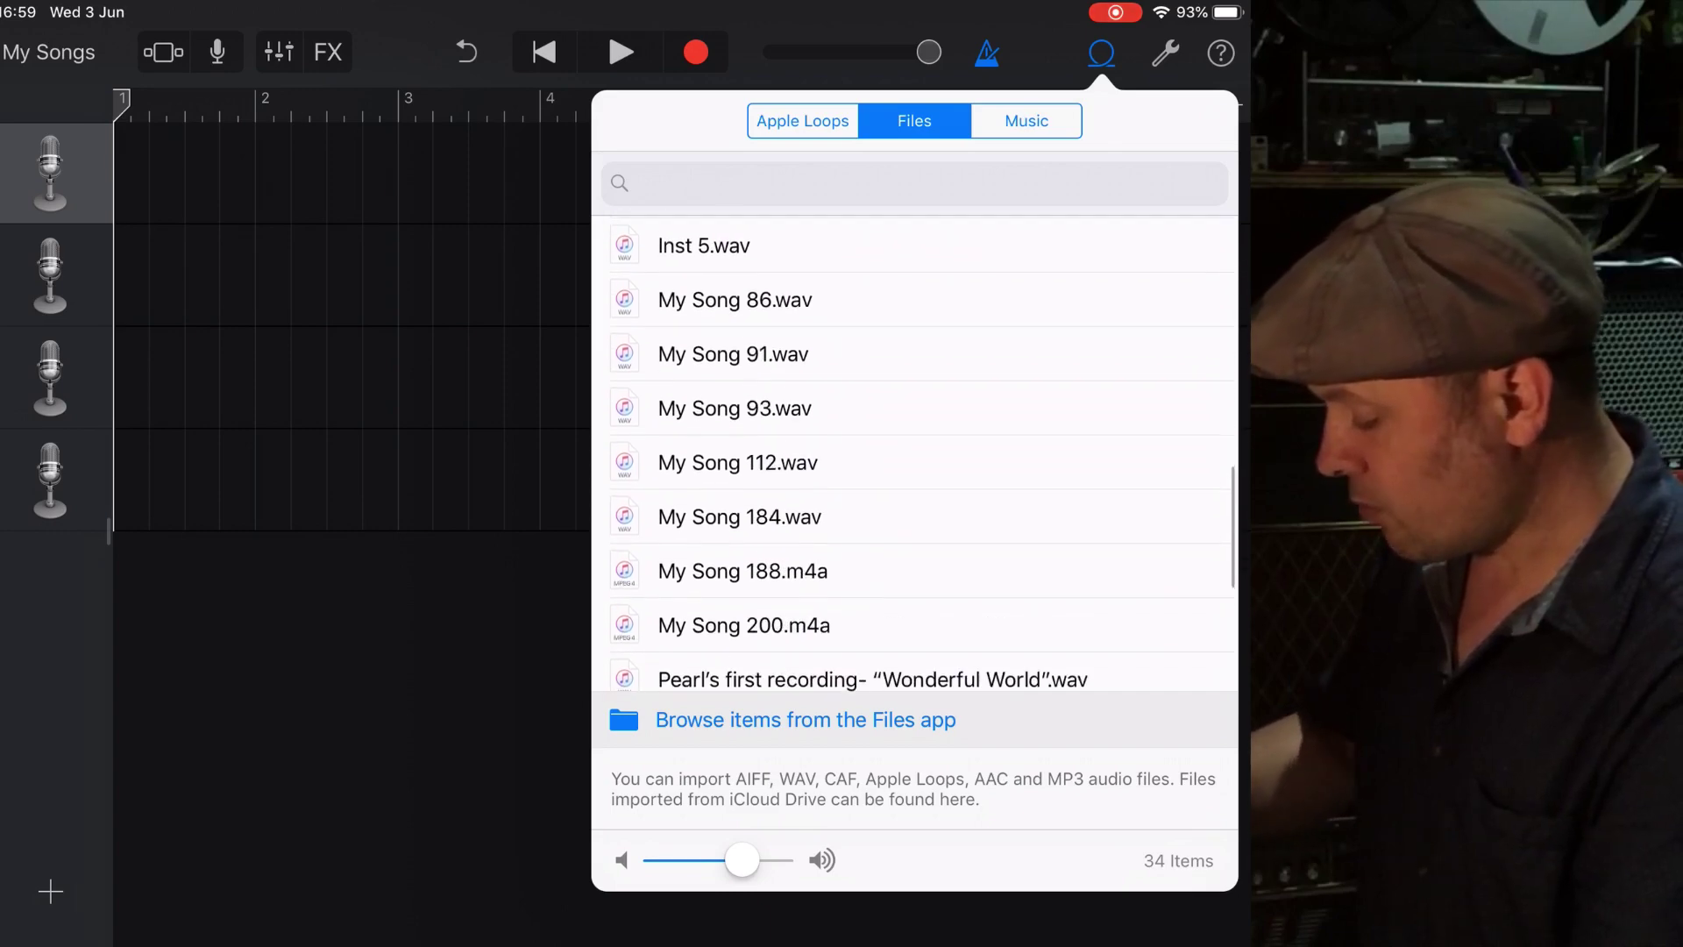
{"action": "scroll", "coordinate": [914, 448], "scroll_direction": "up", "scroll_amount": 10}
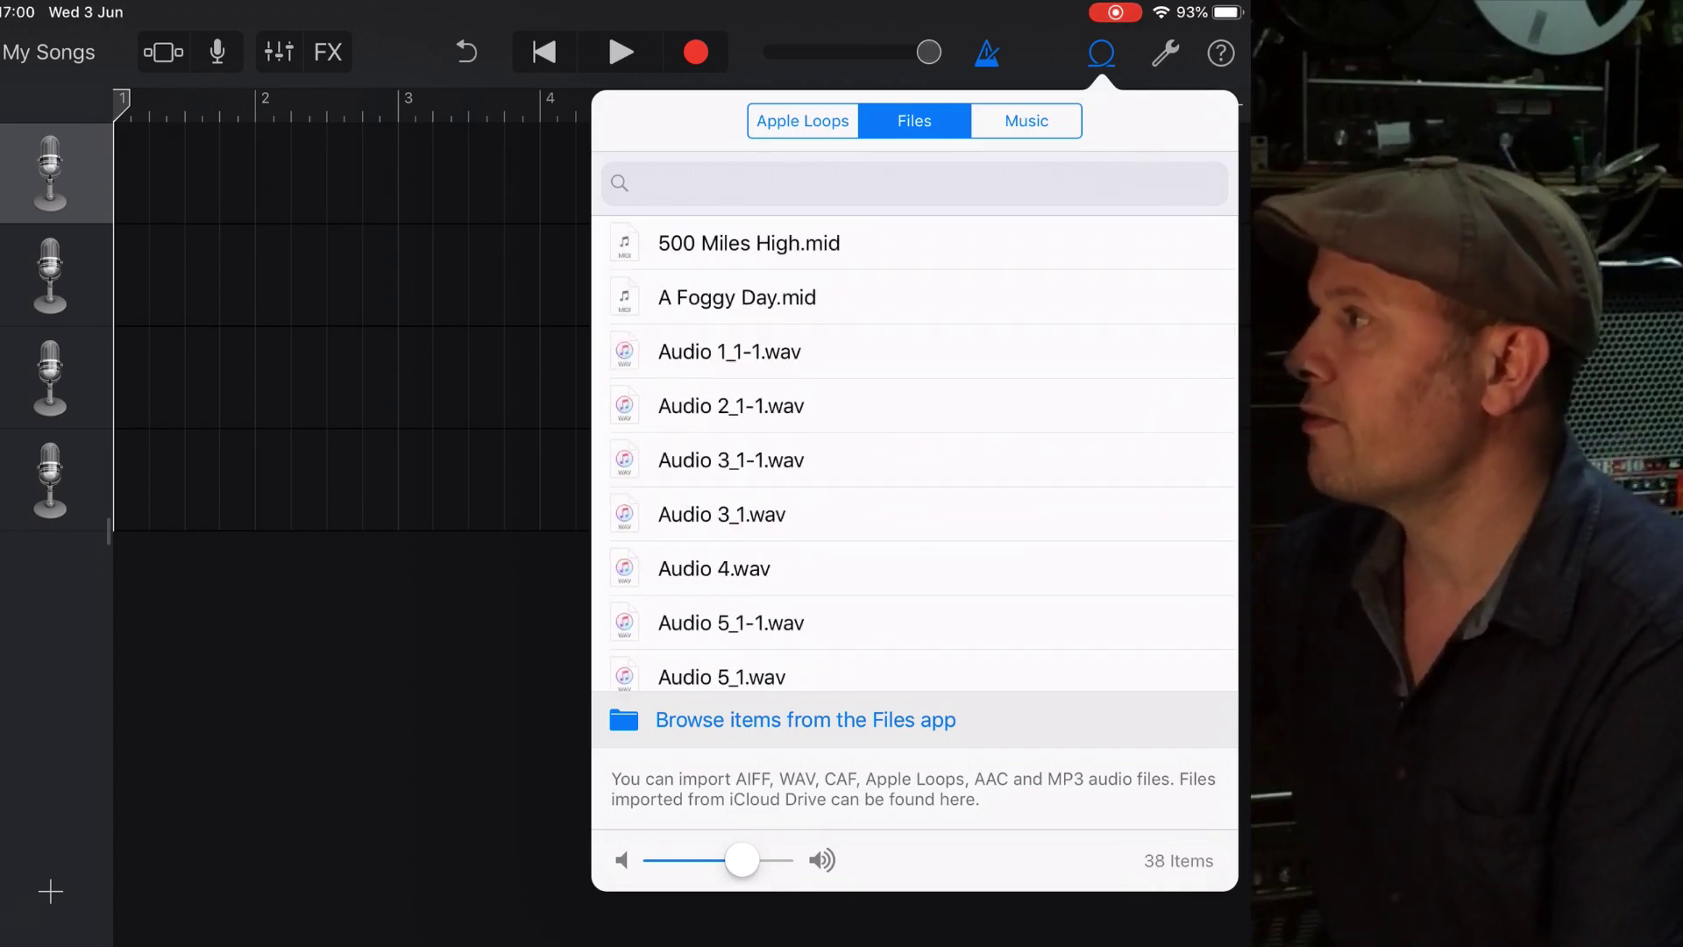
{"action": "scroll", "coordinate": [915, 447], "scroll_direction": "down", "scroll_amount": 4}
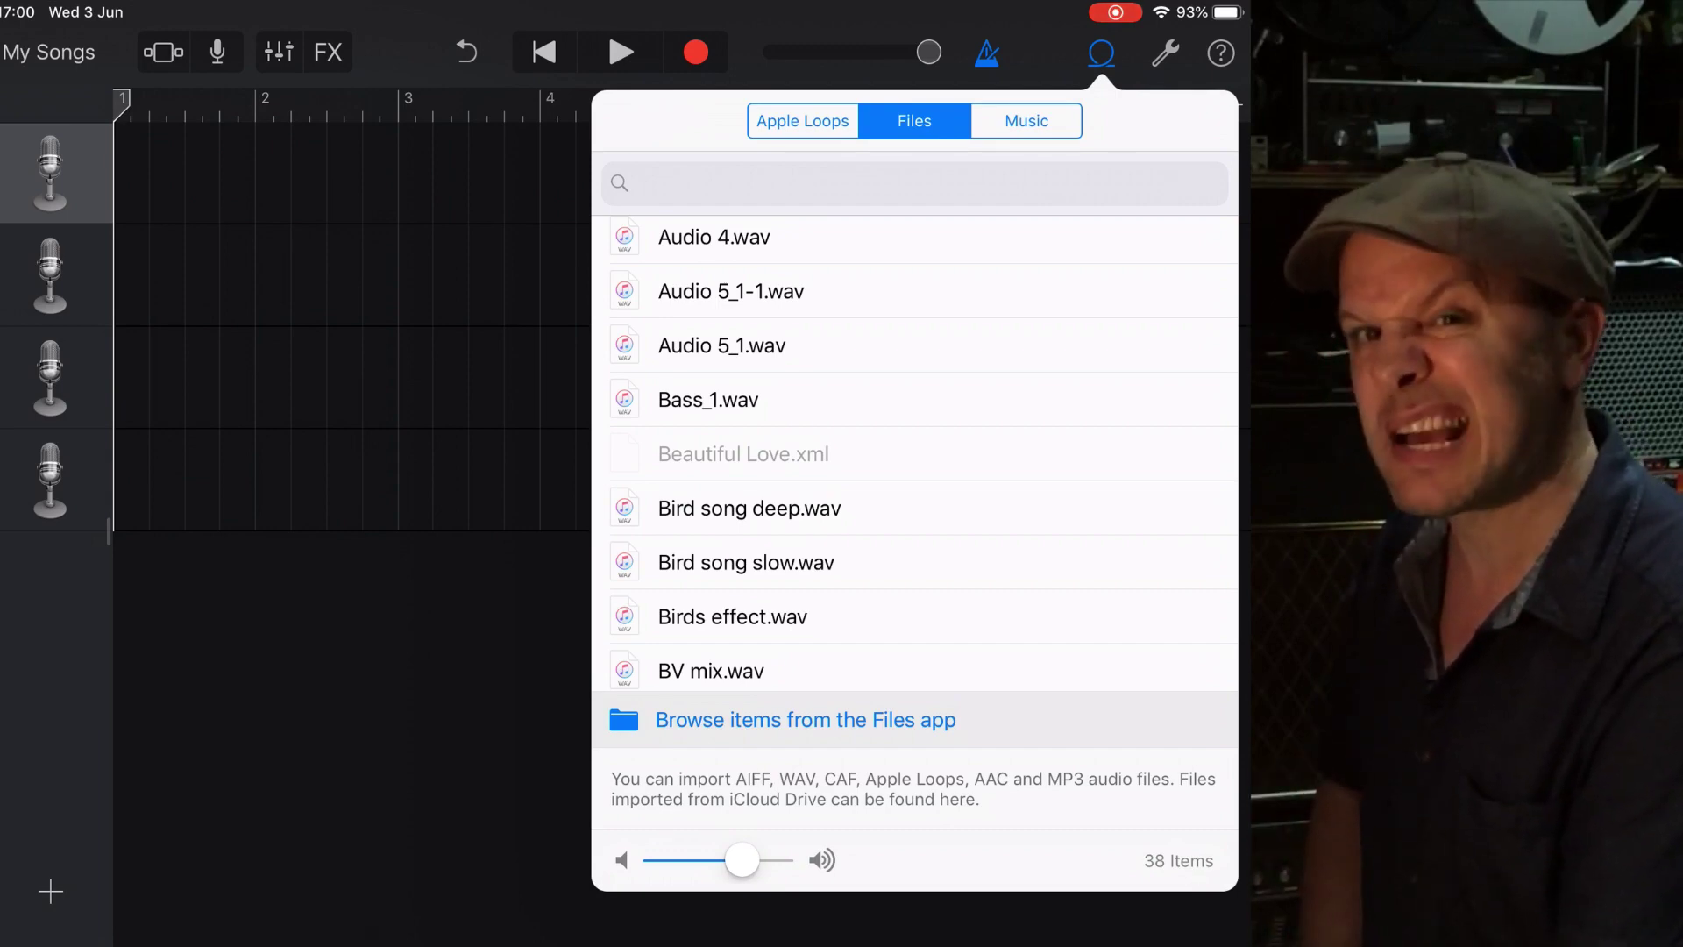
{"action": "mouse_move", "coordinate": [964, 399]}
{"action": "left_mouse_down"}
{"action": "mouse_move", "coordinate": [763, 399]}
{"action": "mouse_move", "coordinate": [981, 399]}
{"action": "left_mouse_up"}
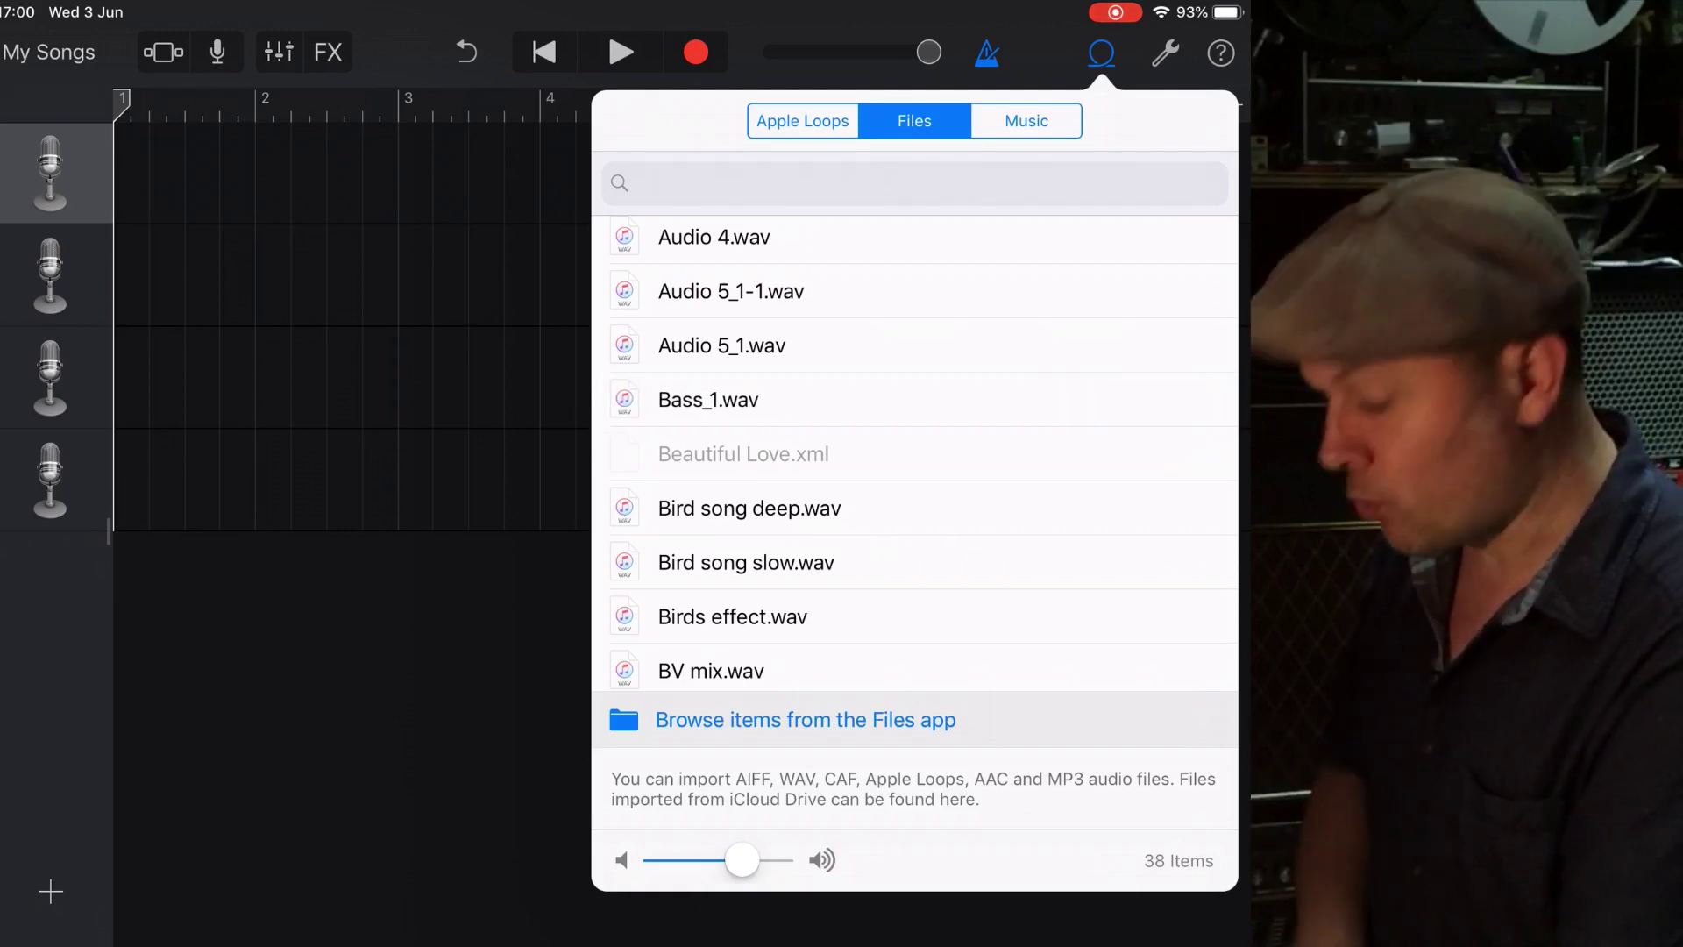
{"action": "mouse_move", "coordinate": [635, 399]}
{"action": "left_mouse_down"}
{"action": "mouse_move", "coordinate": [543, 377]}
{"action": "mouse_move", "coordinate": [259, 173]}
{"action": "mouse_move", "coordinate": [130, 171]}
{"action": "left_mouse_up"}
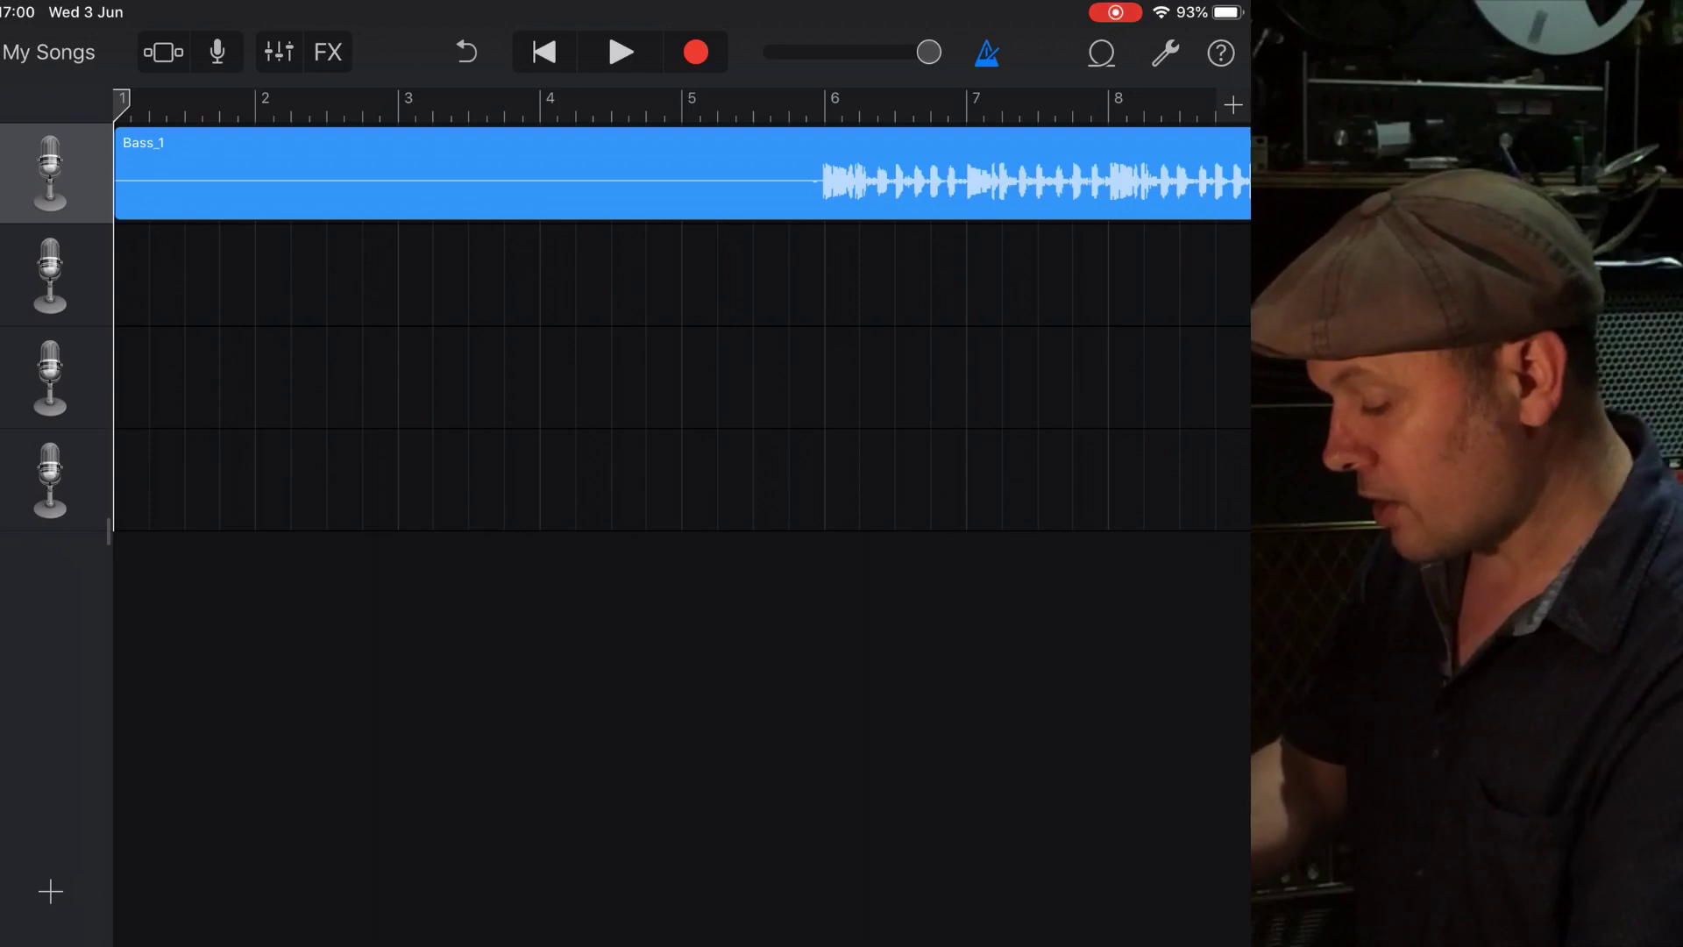
Place Drums_1.wav from the files at the start of the second track
{"action": "left_click", "coordinate": [50, 274]}
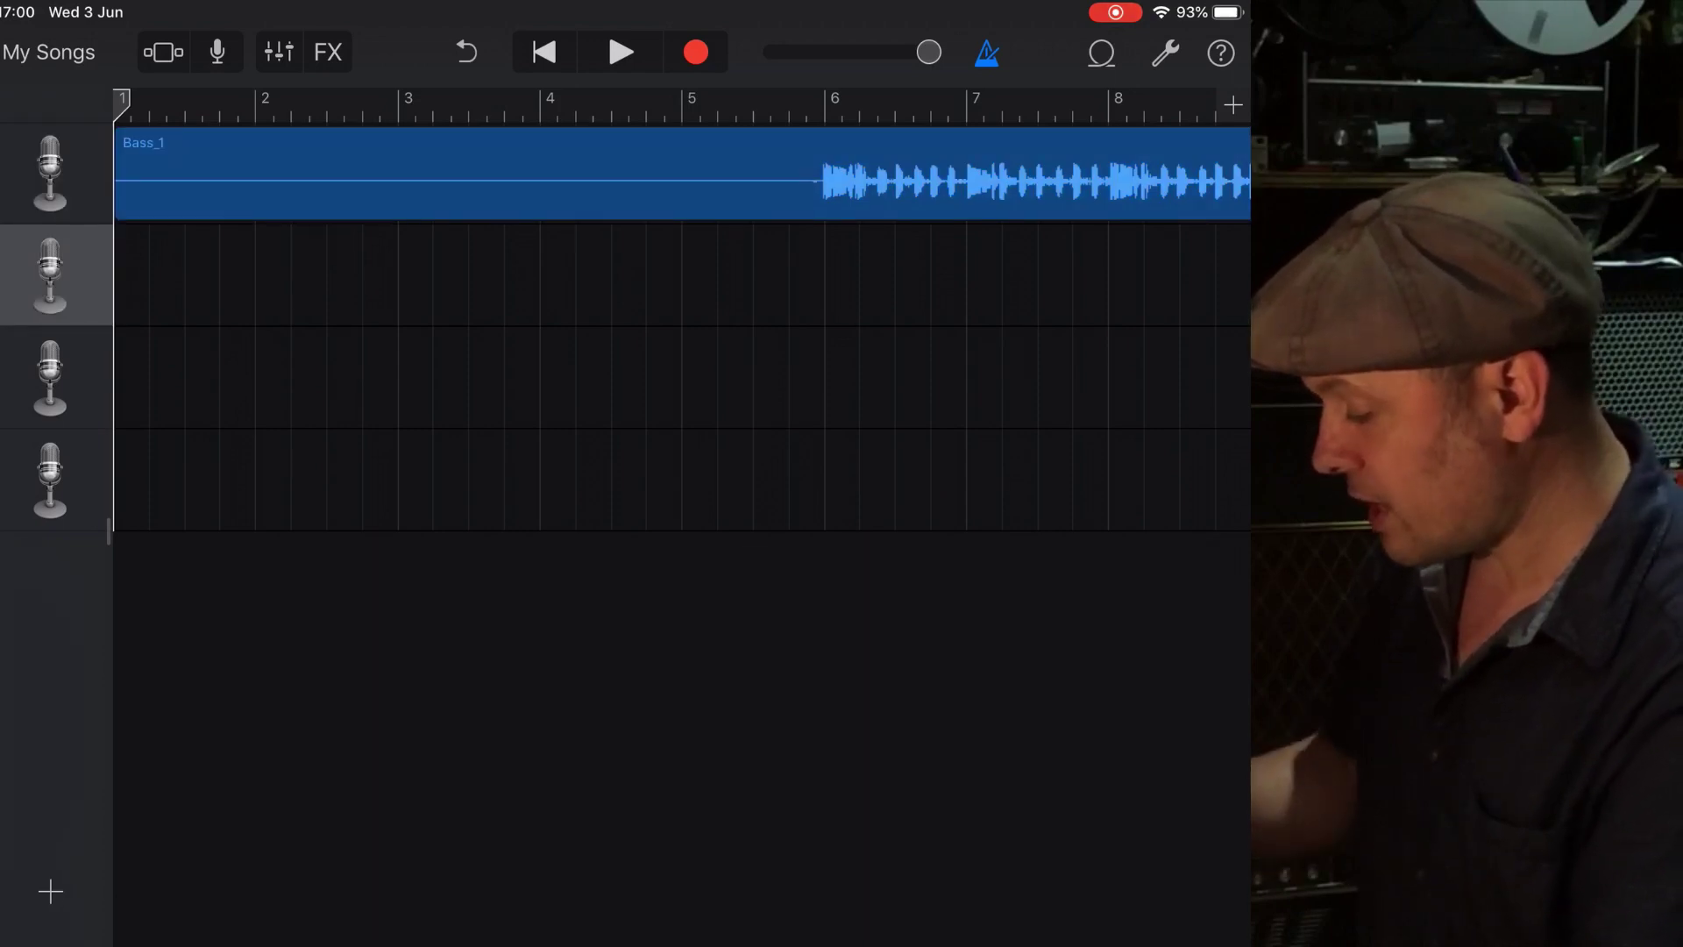
{"action": "left_click", "coordinate": [1101, 53]}
{"action": "scroll", "coordinate": [915, 452], "scroll_direction": "down", "scroll_amount": 4}
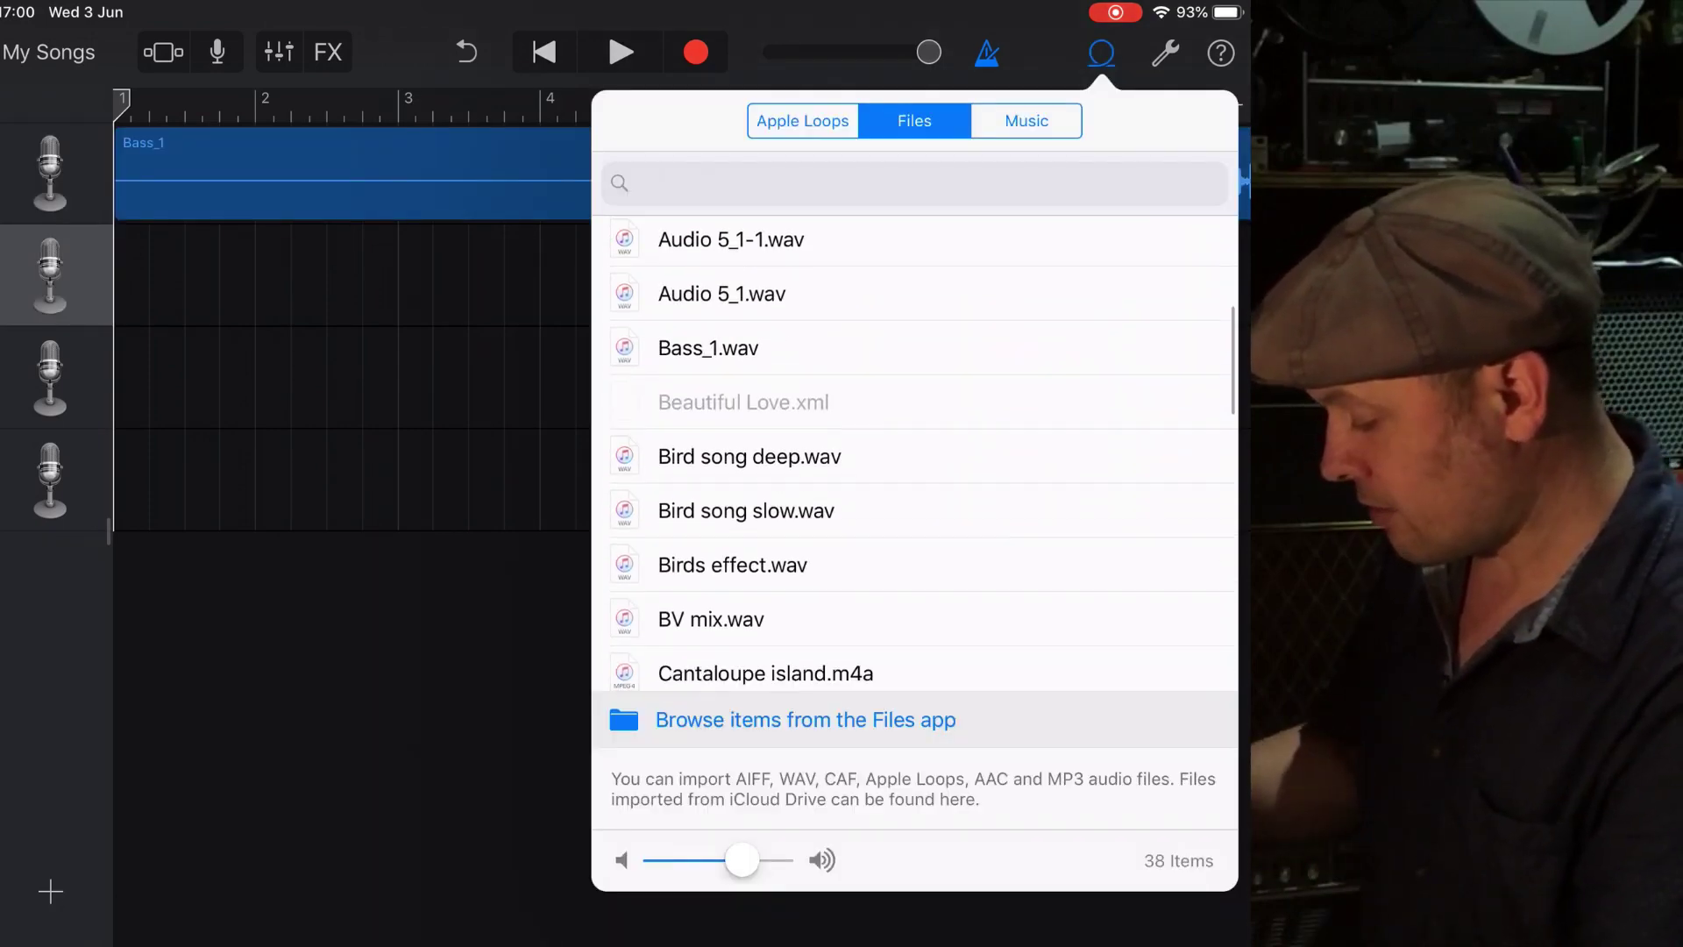
{"action": "left_click_drag", "start_coordinate": [716, 476], "coordinate": [118, 276]}
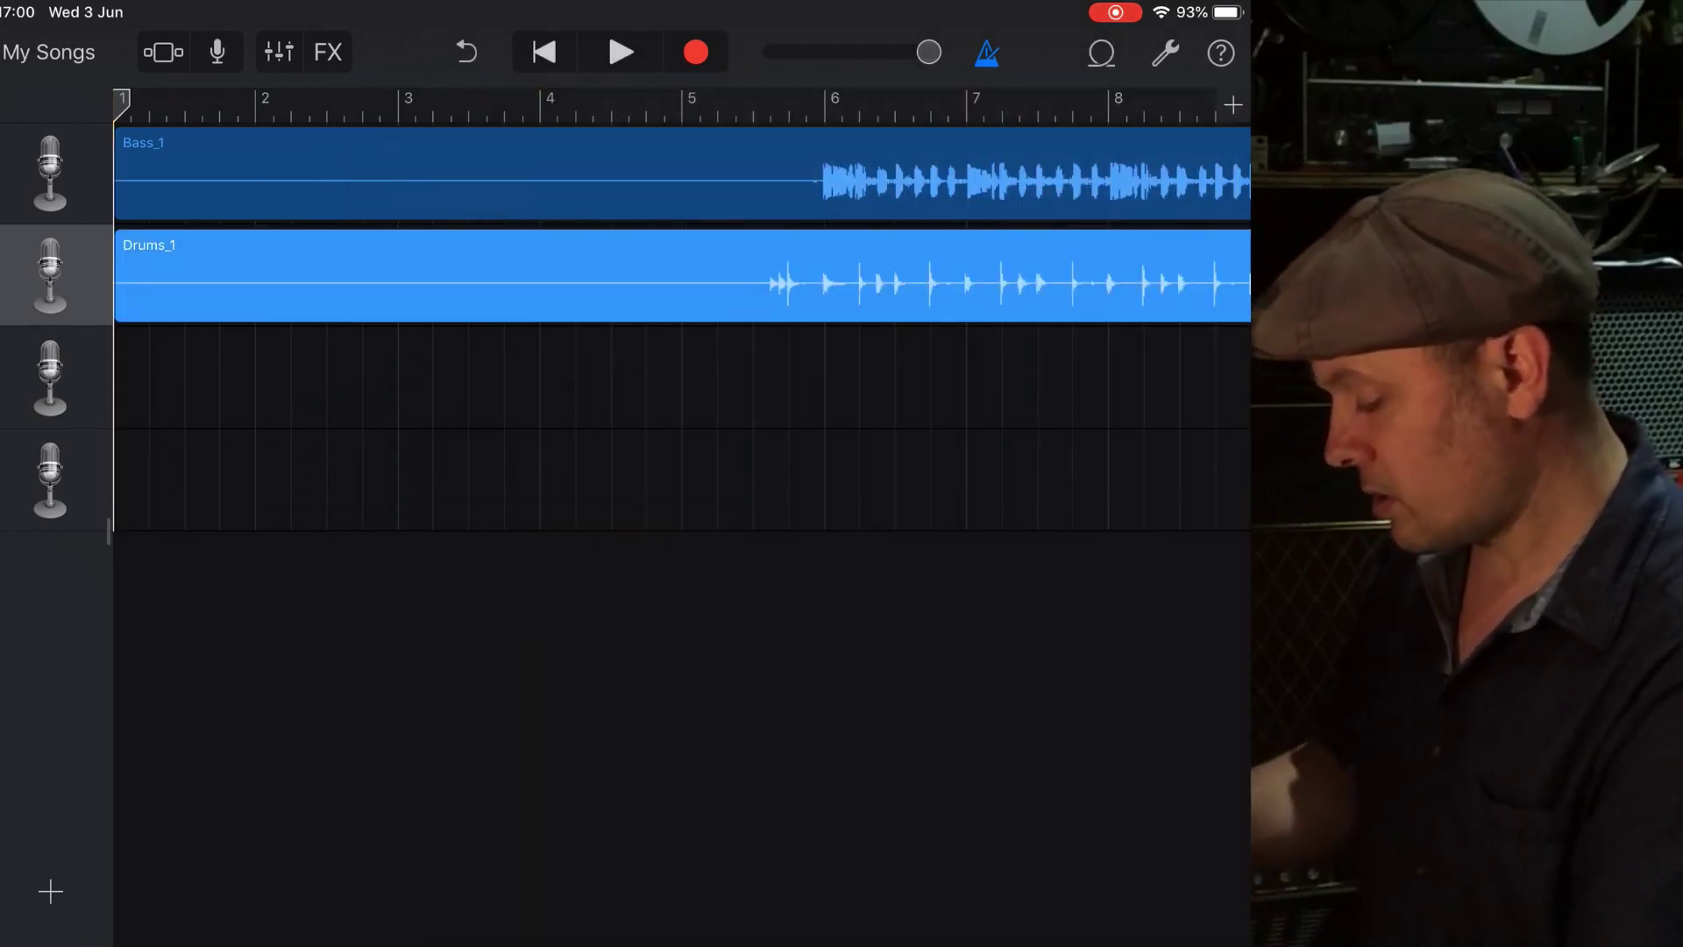
Find Rhodes_1.wav among the files and place it at the start of the third track
{"action": "left_click", "coordinate": [50, 377]}
{"action": "left_click", "coordinate": [1102, 53]}
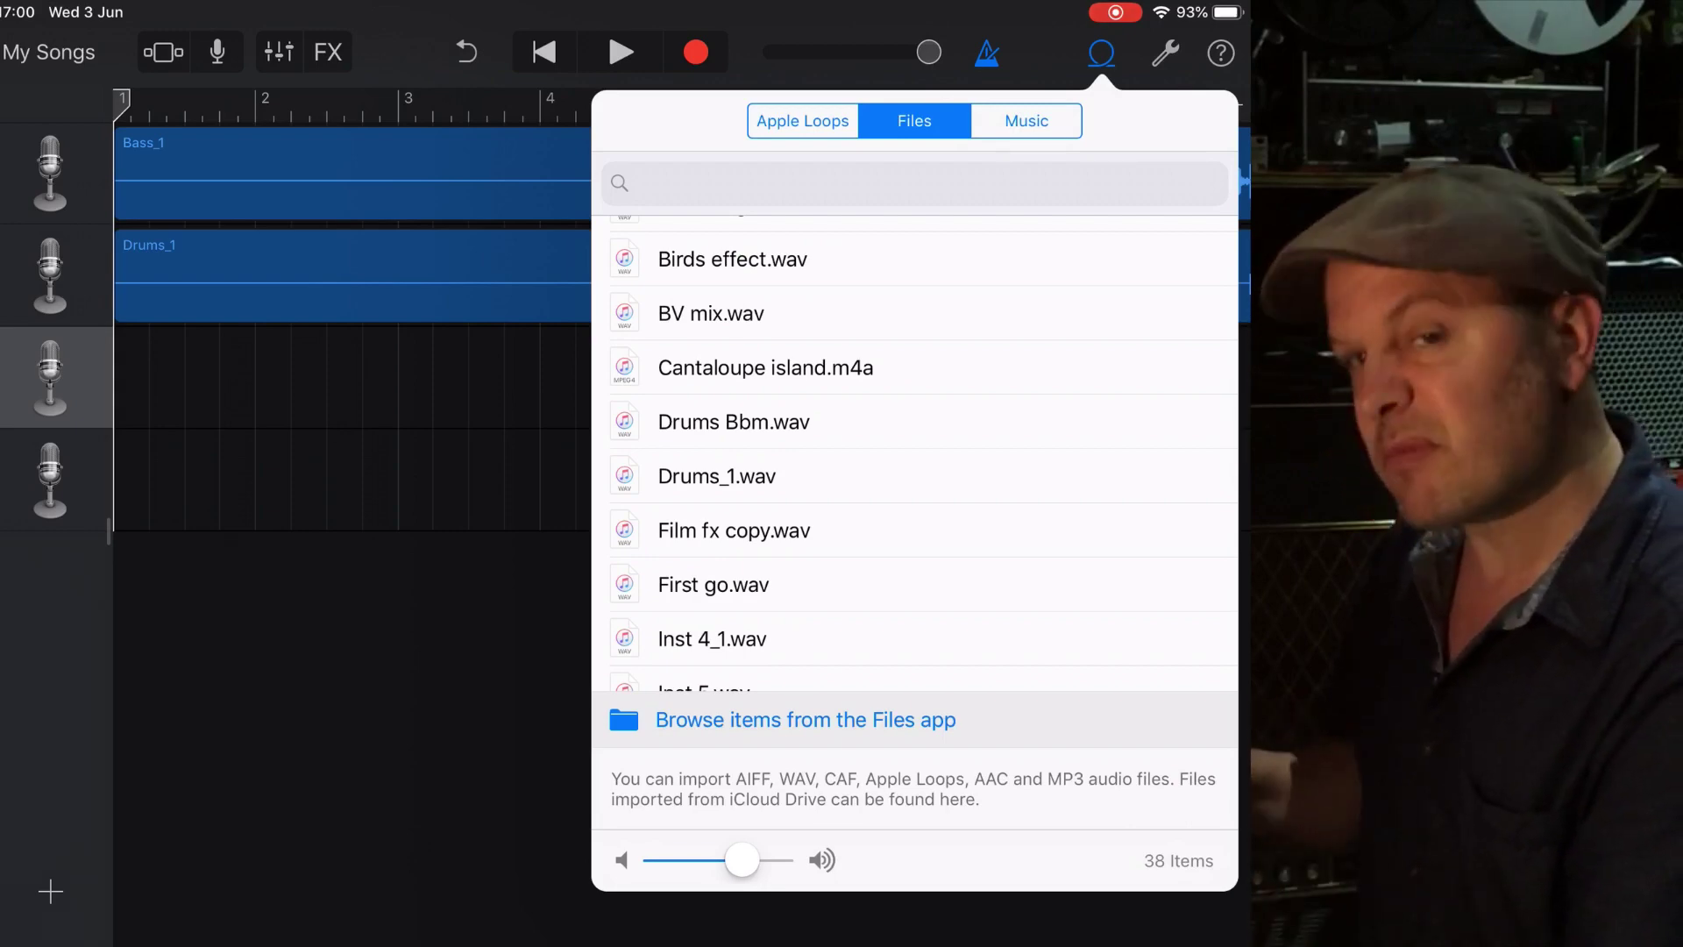
{"action": "scroll", "coordinate": [914, 451], "scroll_direction": "down", "scroll_amount": 3}
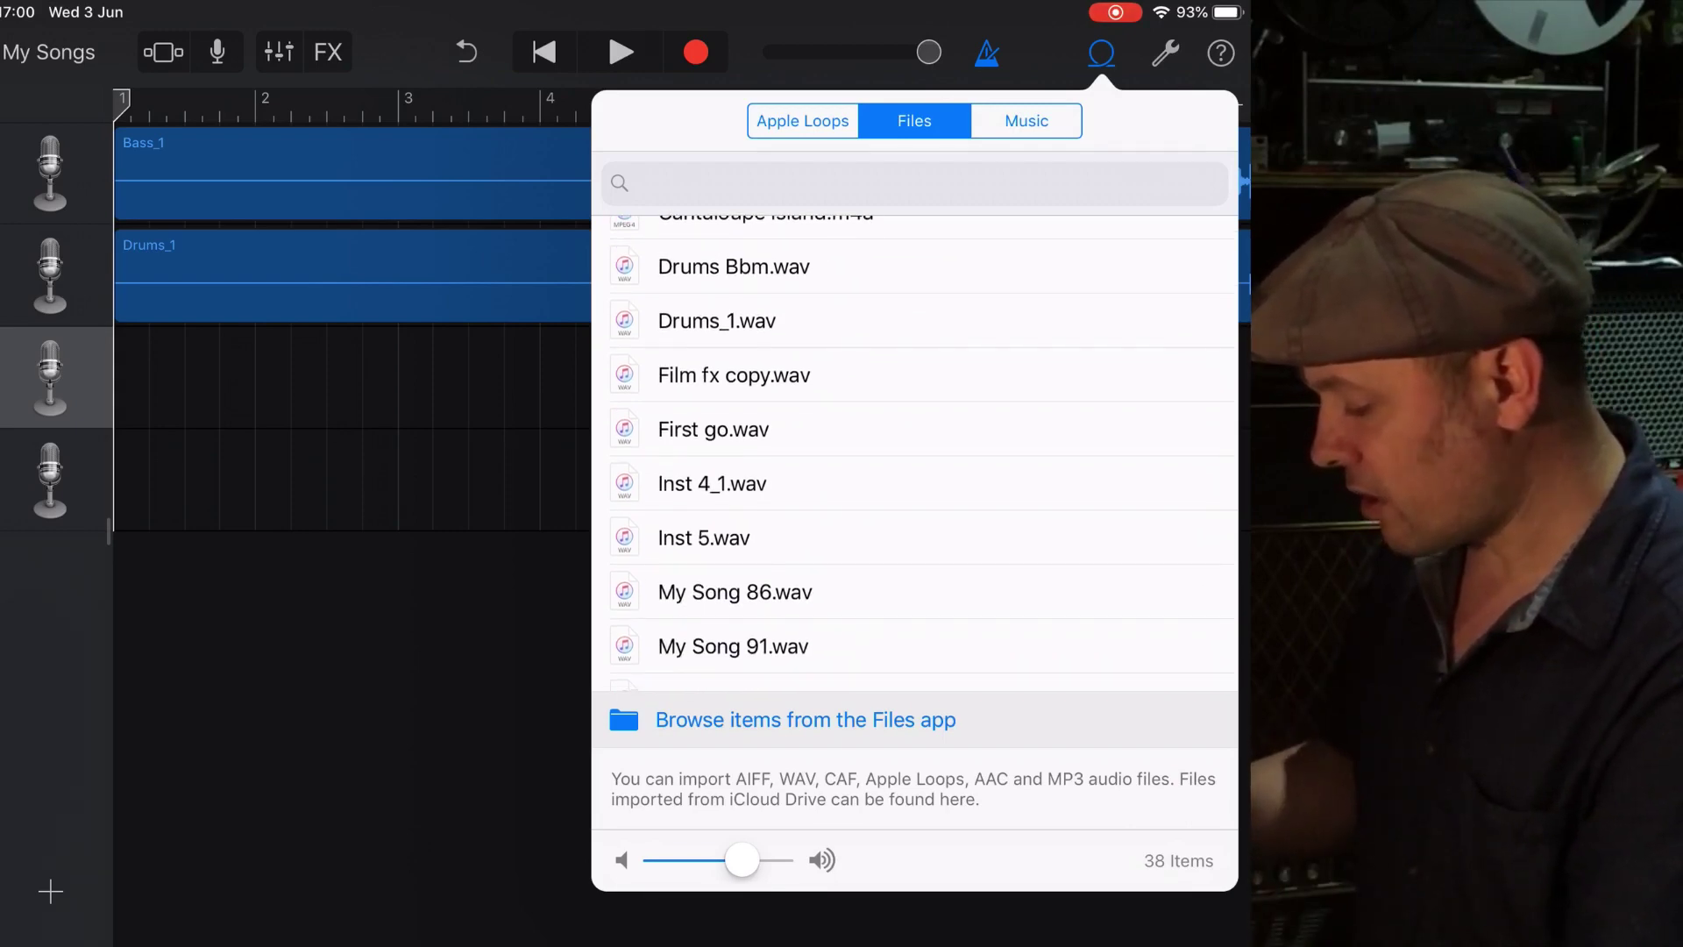
{"action": "scroll", "coordinate": [914, 451], "scroll_direction": "up", "scroll_amount": 1}
{"action": "scroll", "coordinate": [914, 452], "scroll_direction": "down", "scroll_amount": 5}
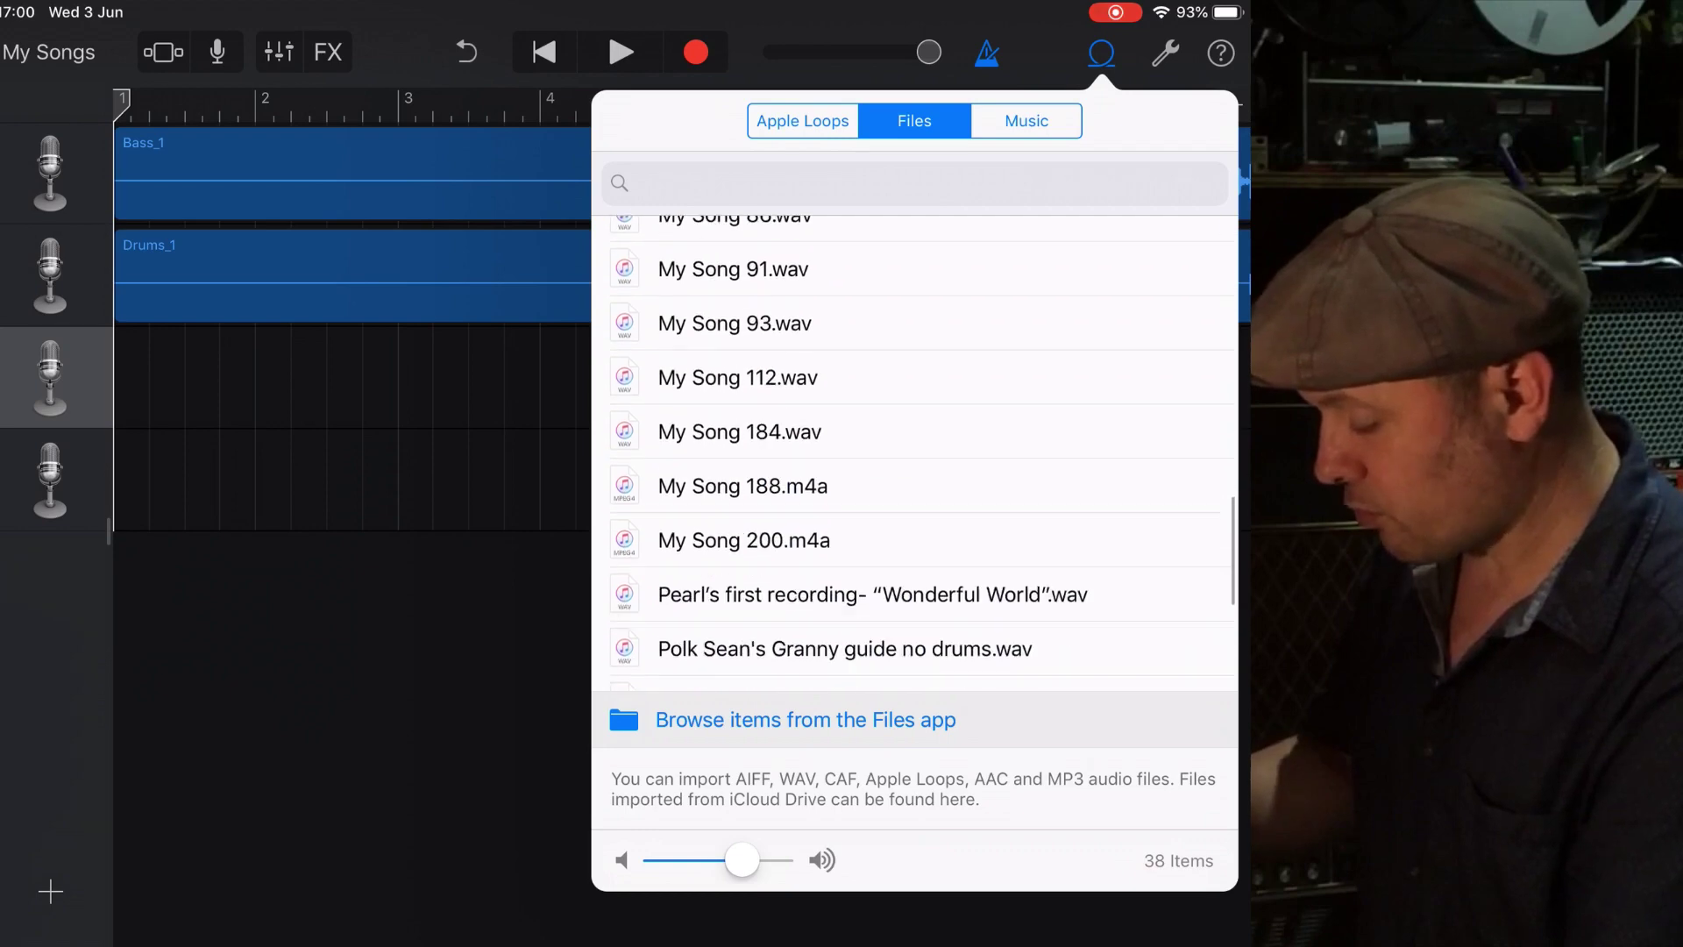
{"action": "scroll", "coordinate": [915, 451], "scroll_direction": "down", "scroll_amount": 5}
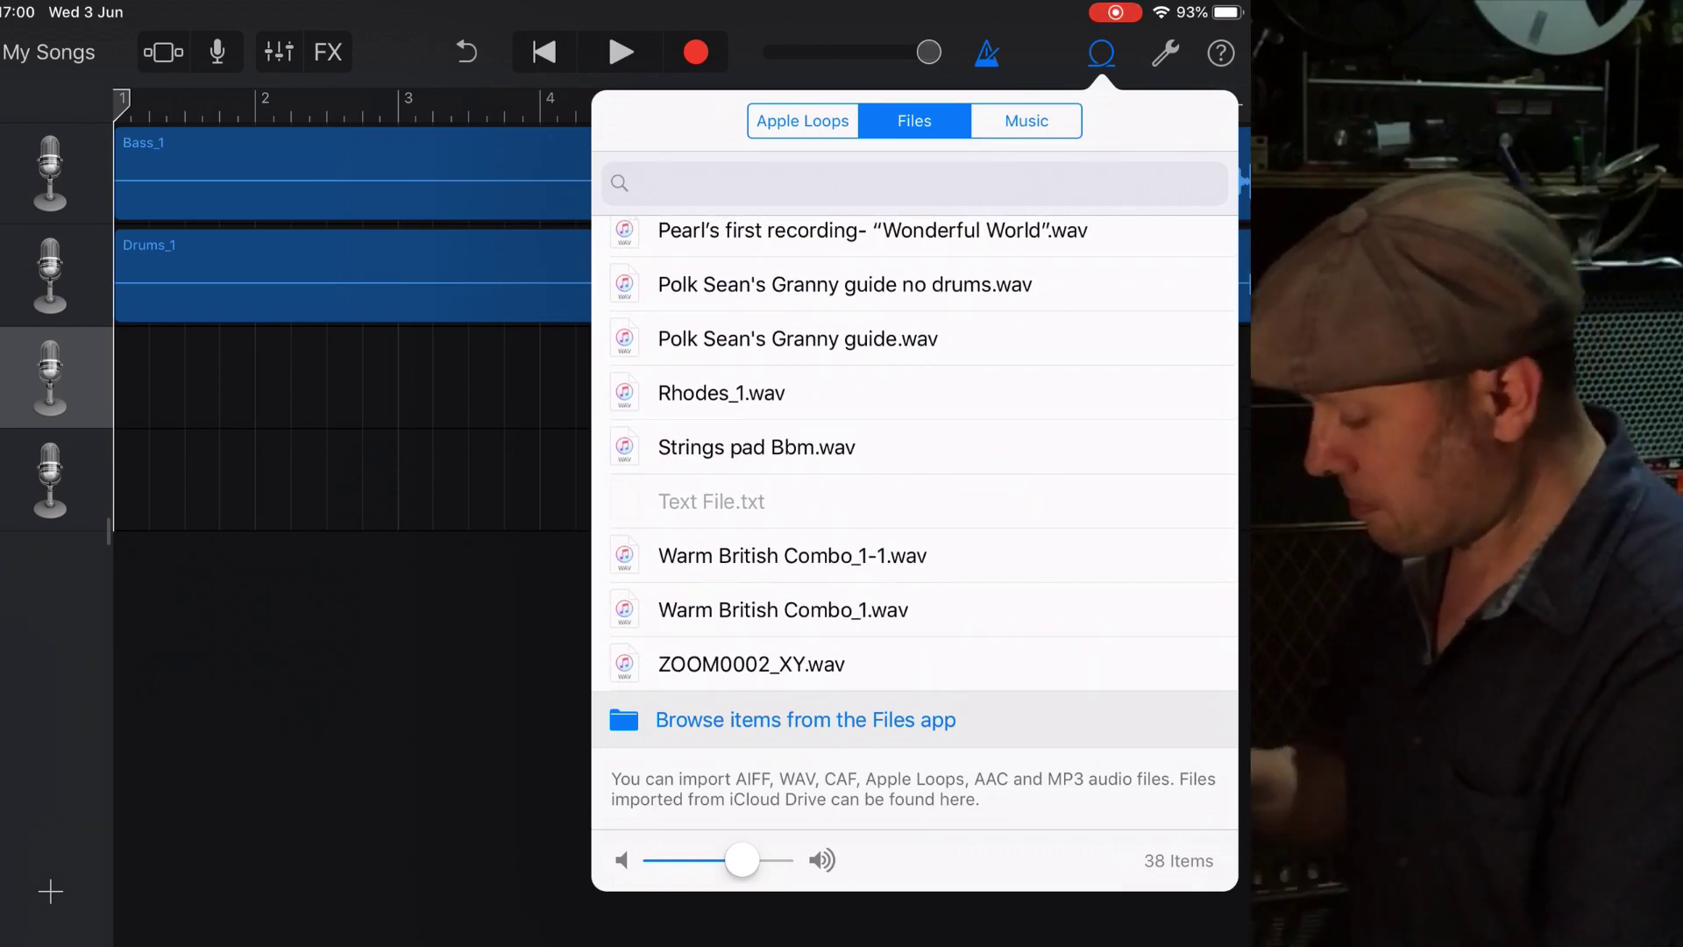
{"action": "left_click_drag", "start_coordinate": [667, 392], "coordinate": [115, 378]}
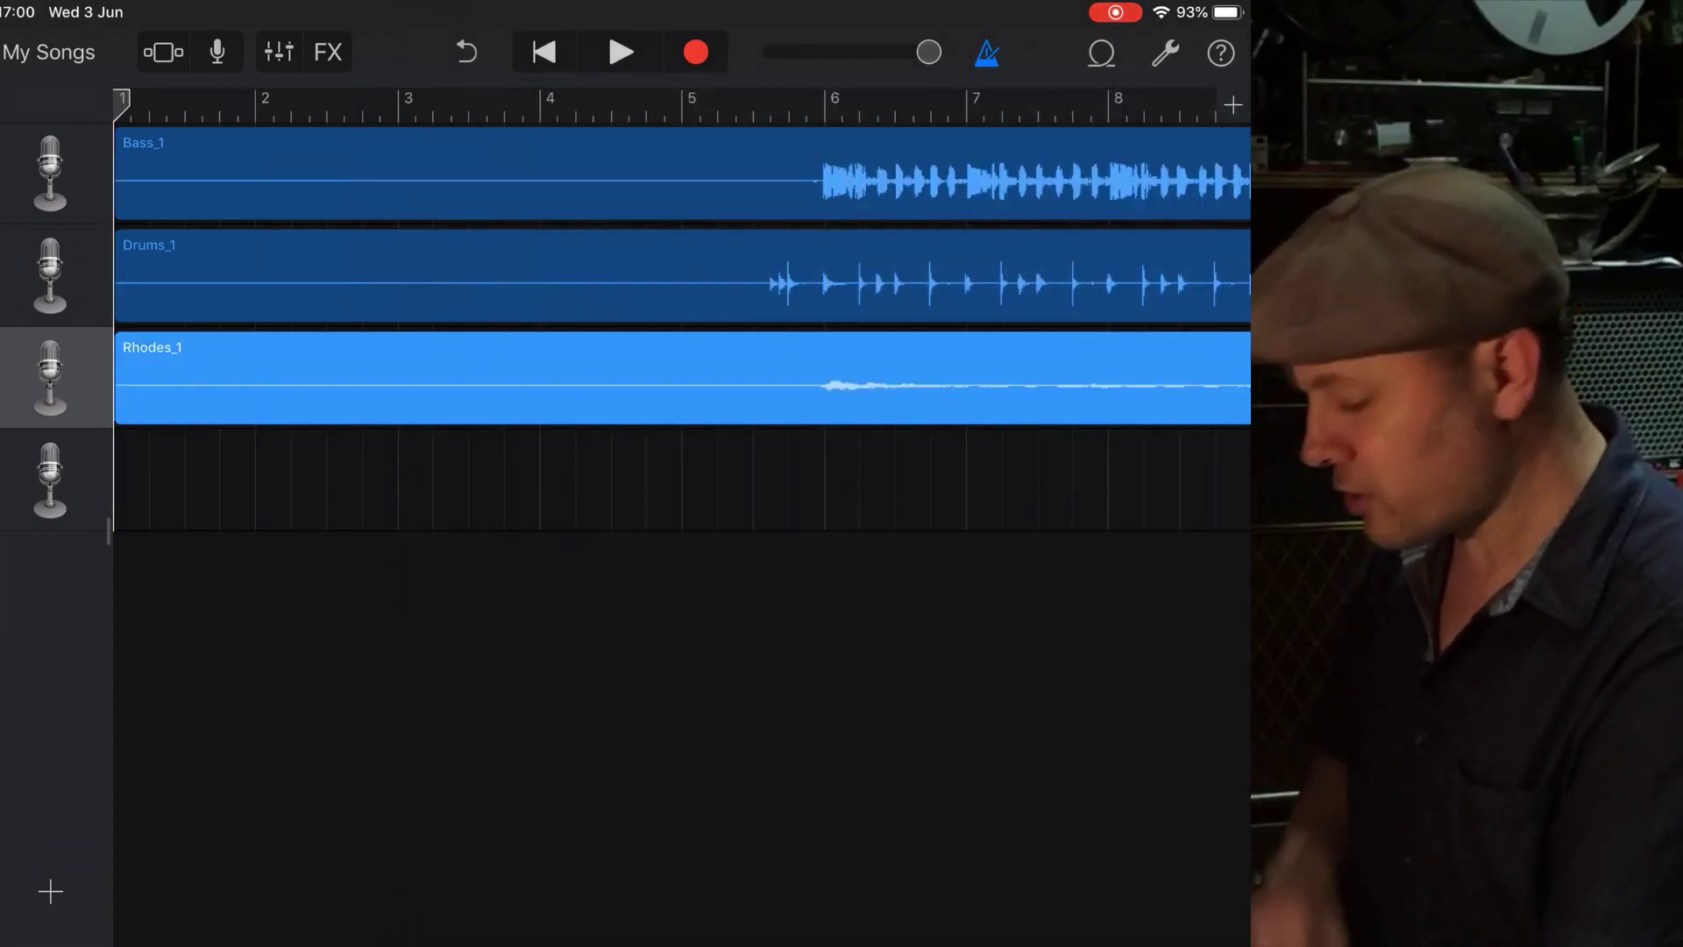
Place BV mix.wav from the files at the start of the fourth track
{"action": "left_click", "coordinate": [50, 480]}
{"action": "left_click", "coordinate": [1101, 53]}
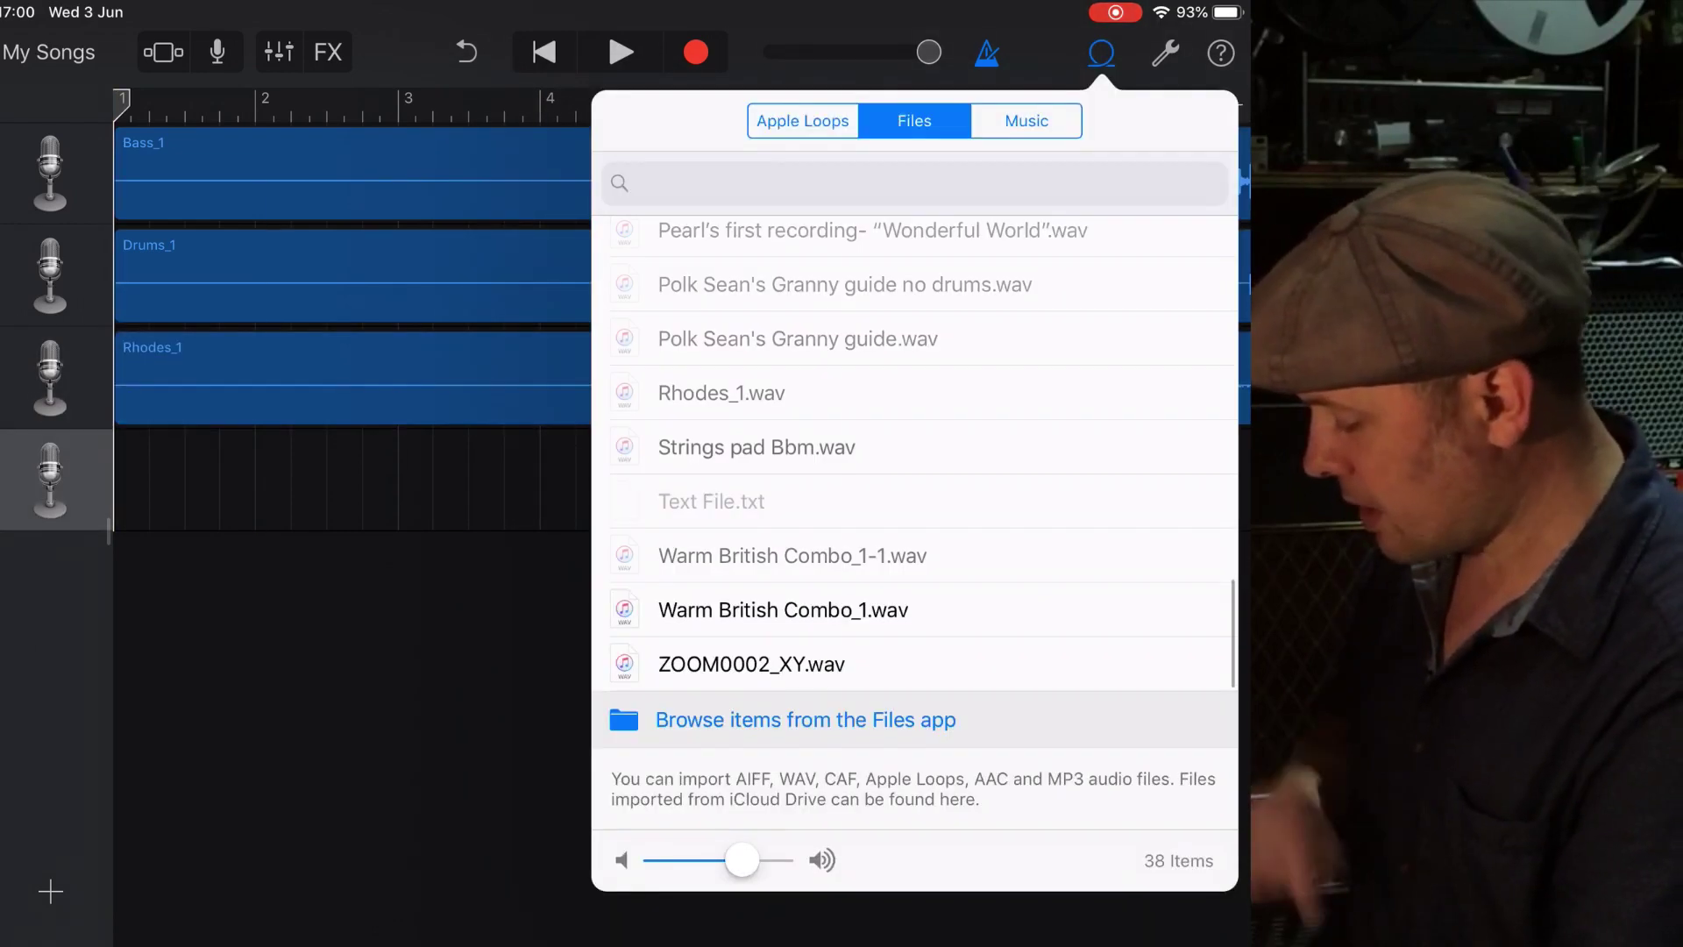
{"action": "scroll", "coordinate": [914, 451], "scroll_direction": "up", "scroll_amount": 10}
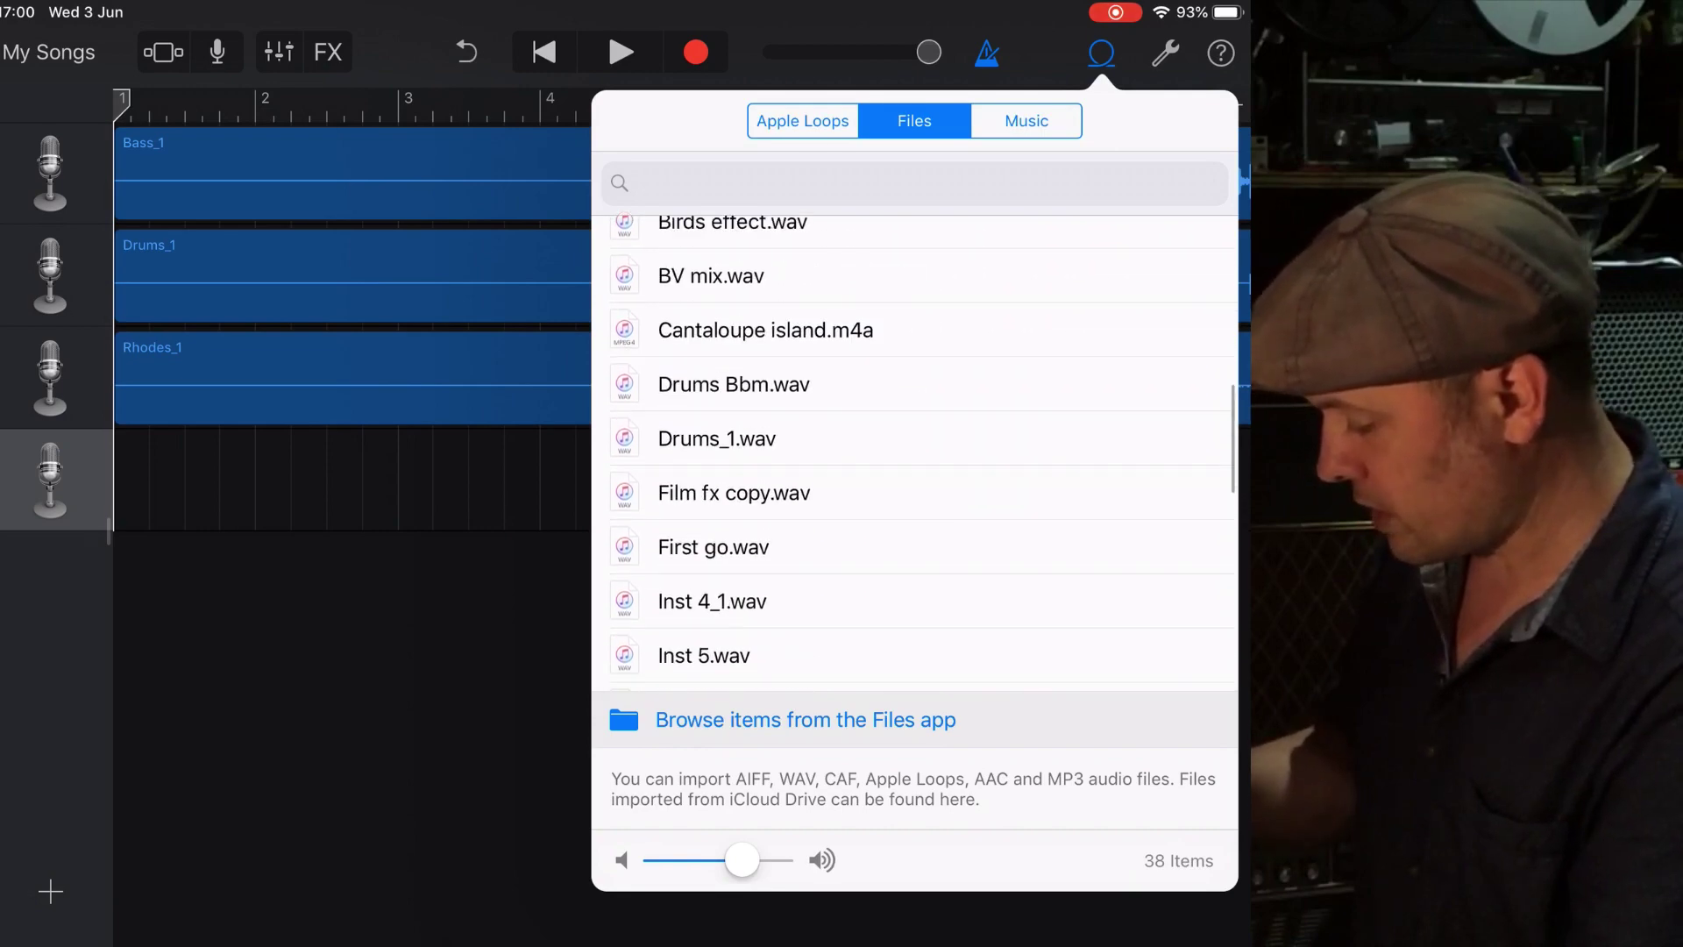
{"action": "left_click_drag", "start_coordinate": [711, 529], "coordinate": [115, 479]}
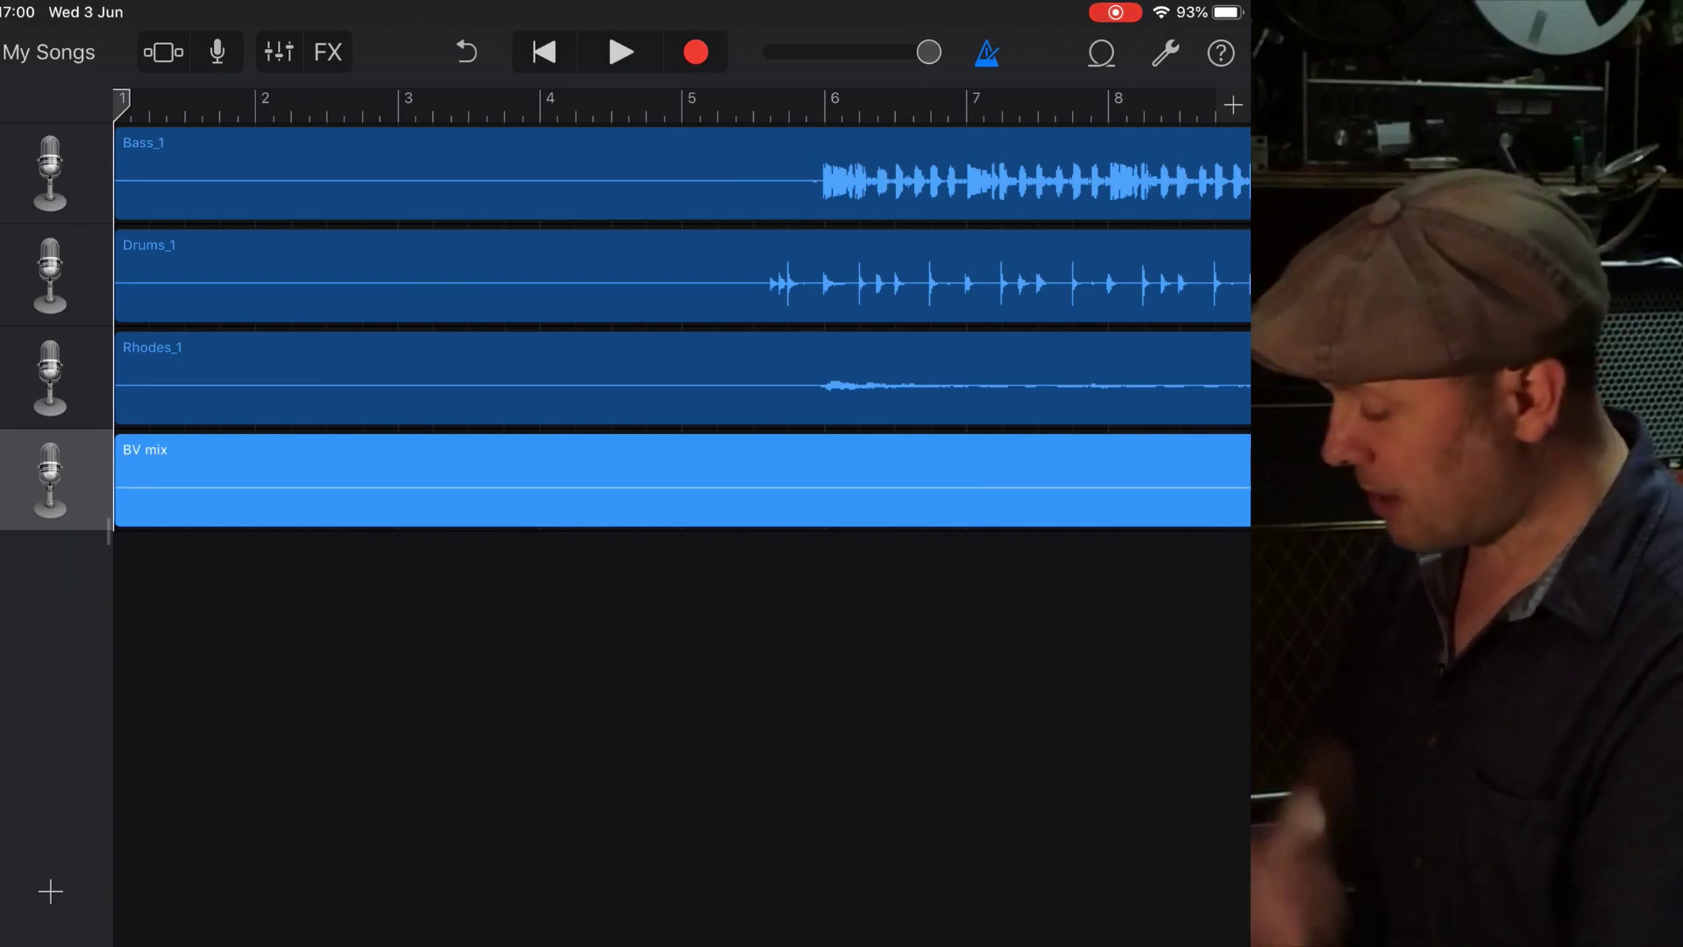
Play the four imported tracks together from about bar 5
{"action": "left_click", "coordinate": [682, 104]}
{"action": "left_click", "coordinate": [620, 52]}
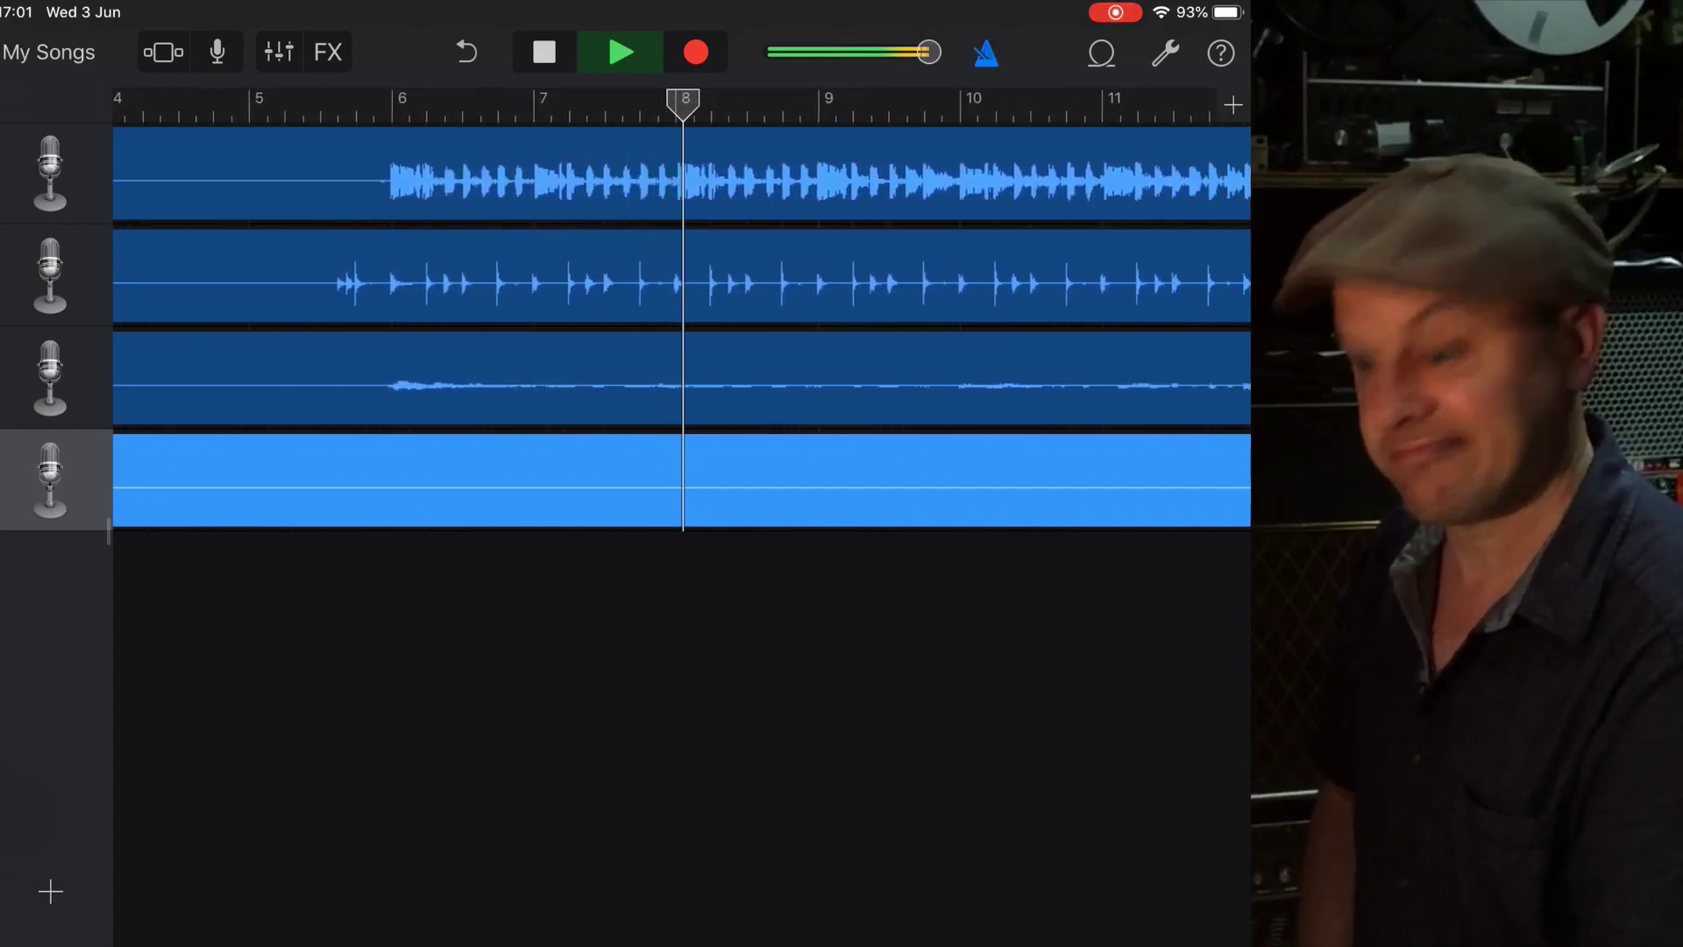
{"action": "key", "text": "space"}
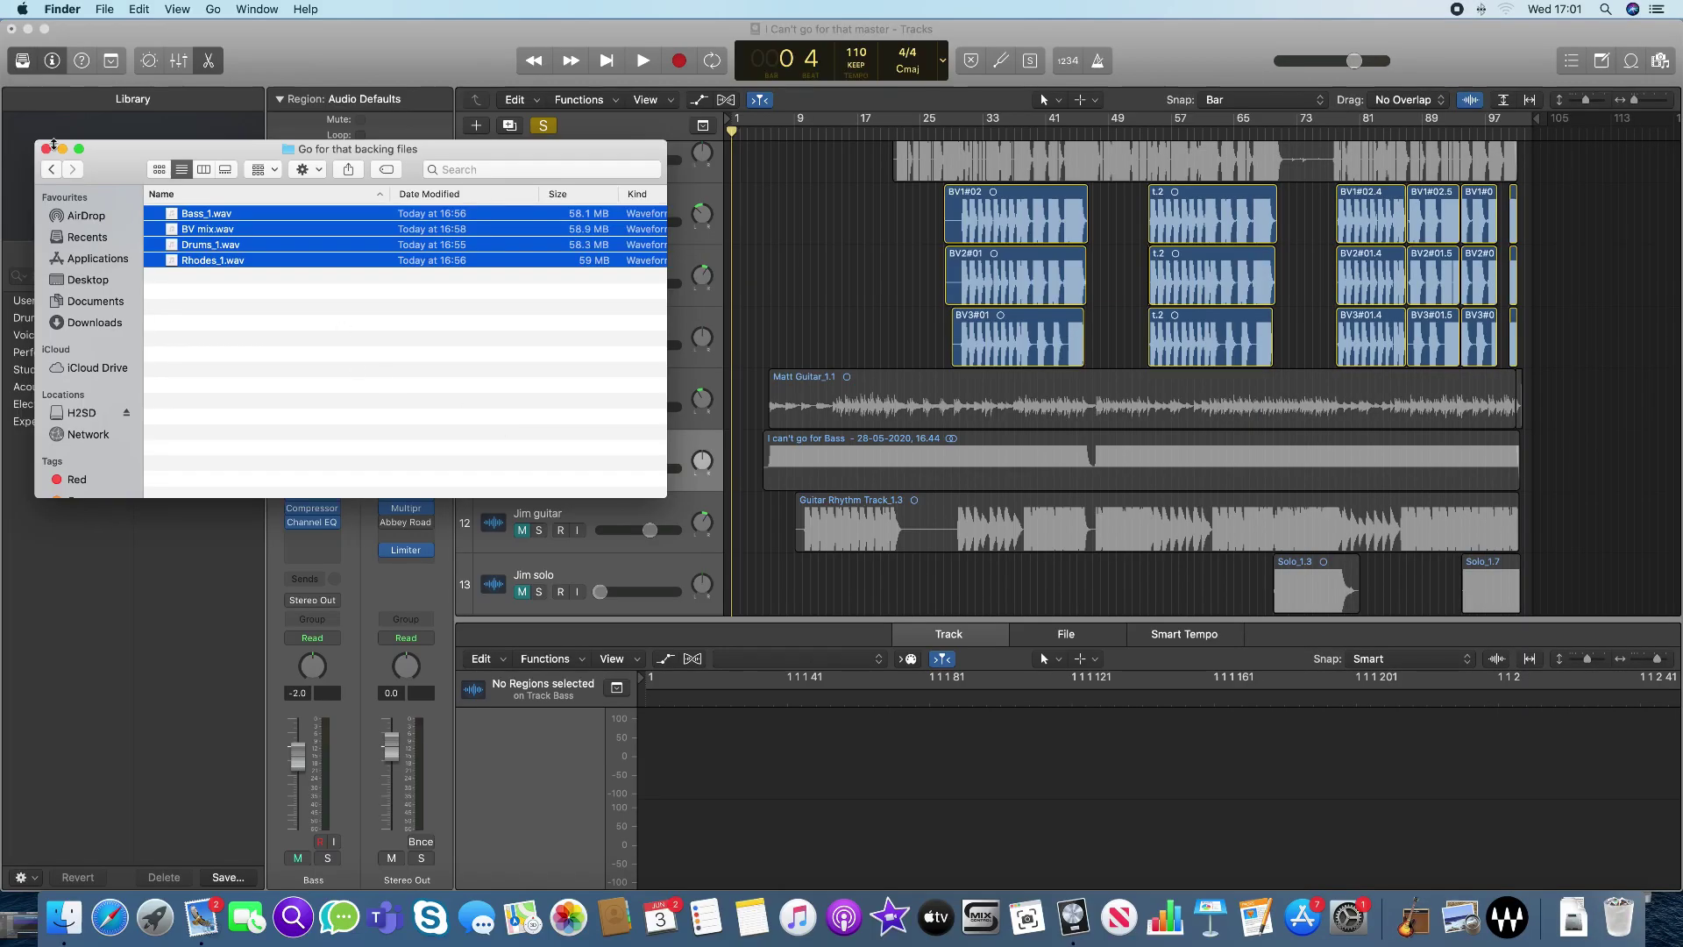
On the Mac, close the backing files window, return to Logic Pro X and clear the solo on all tracks
{"action": "left_click", "coordinate": [44, 150]}
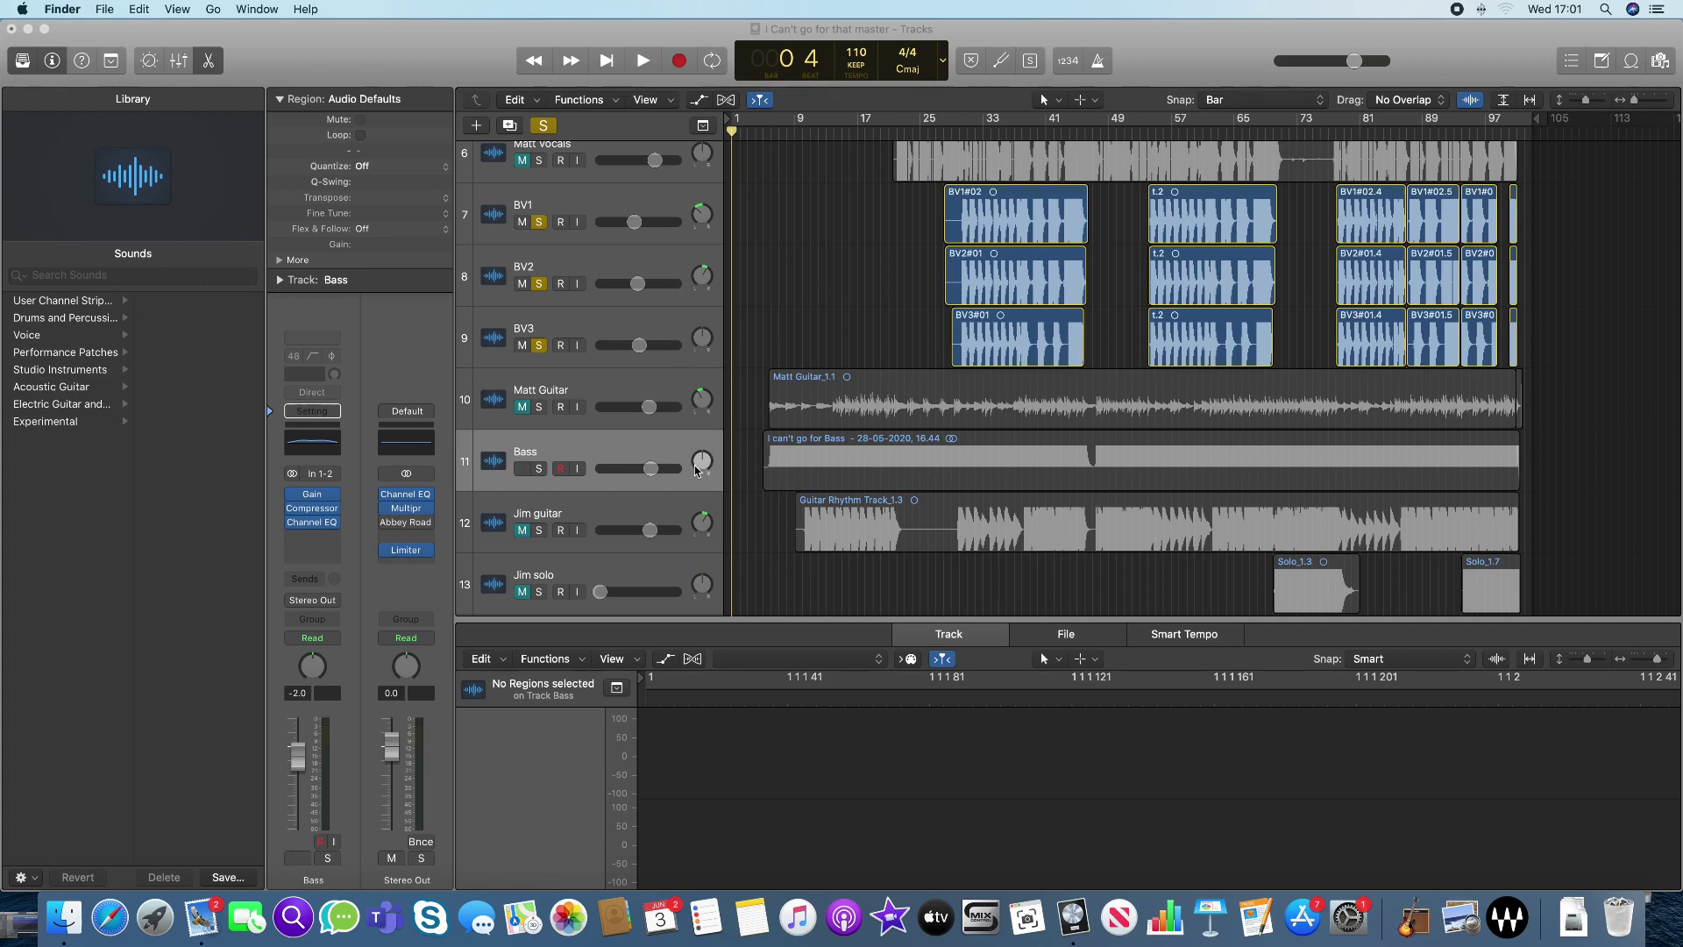
{"action": "left_click", "coordinate": [817, 280]}
{"action": "scroll", "coordinate": [817, 281], "scroll_direction": "up", "scroll_amount": 5}
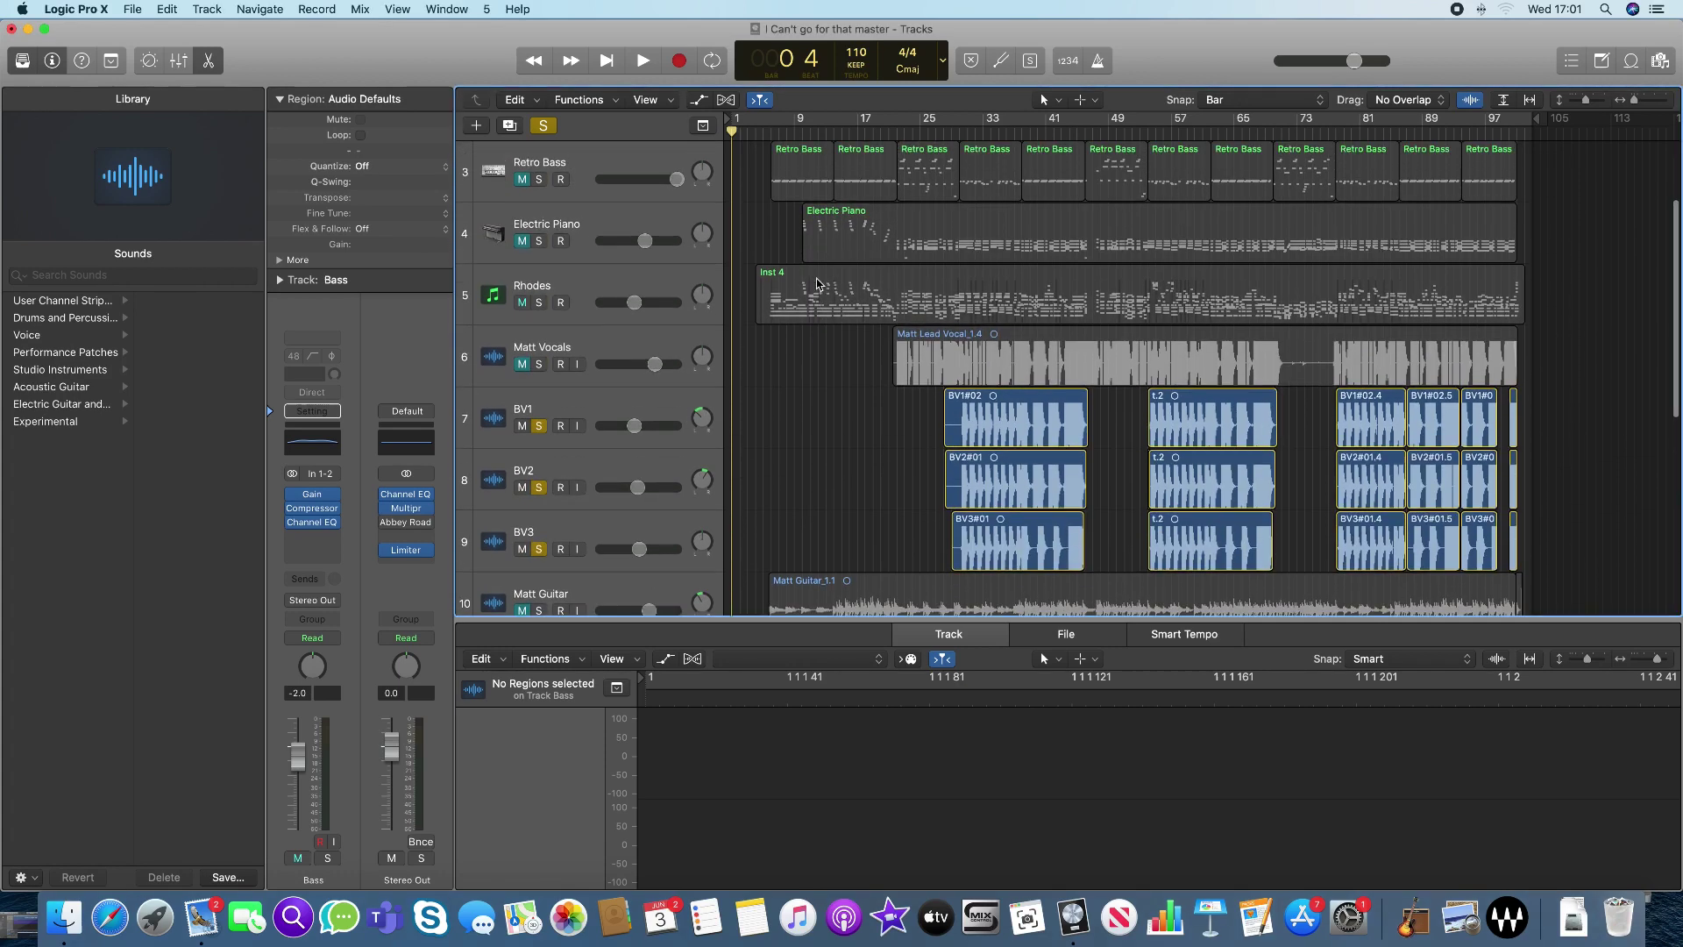
{"action": "left_click", "coordinate": [542, 125]}
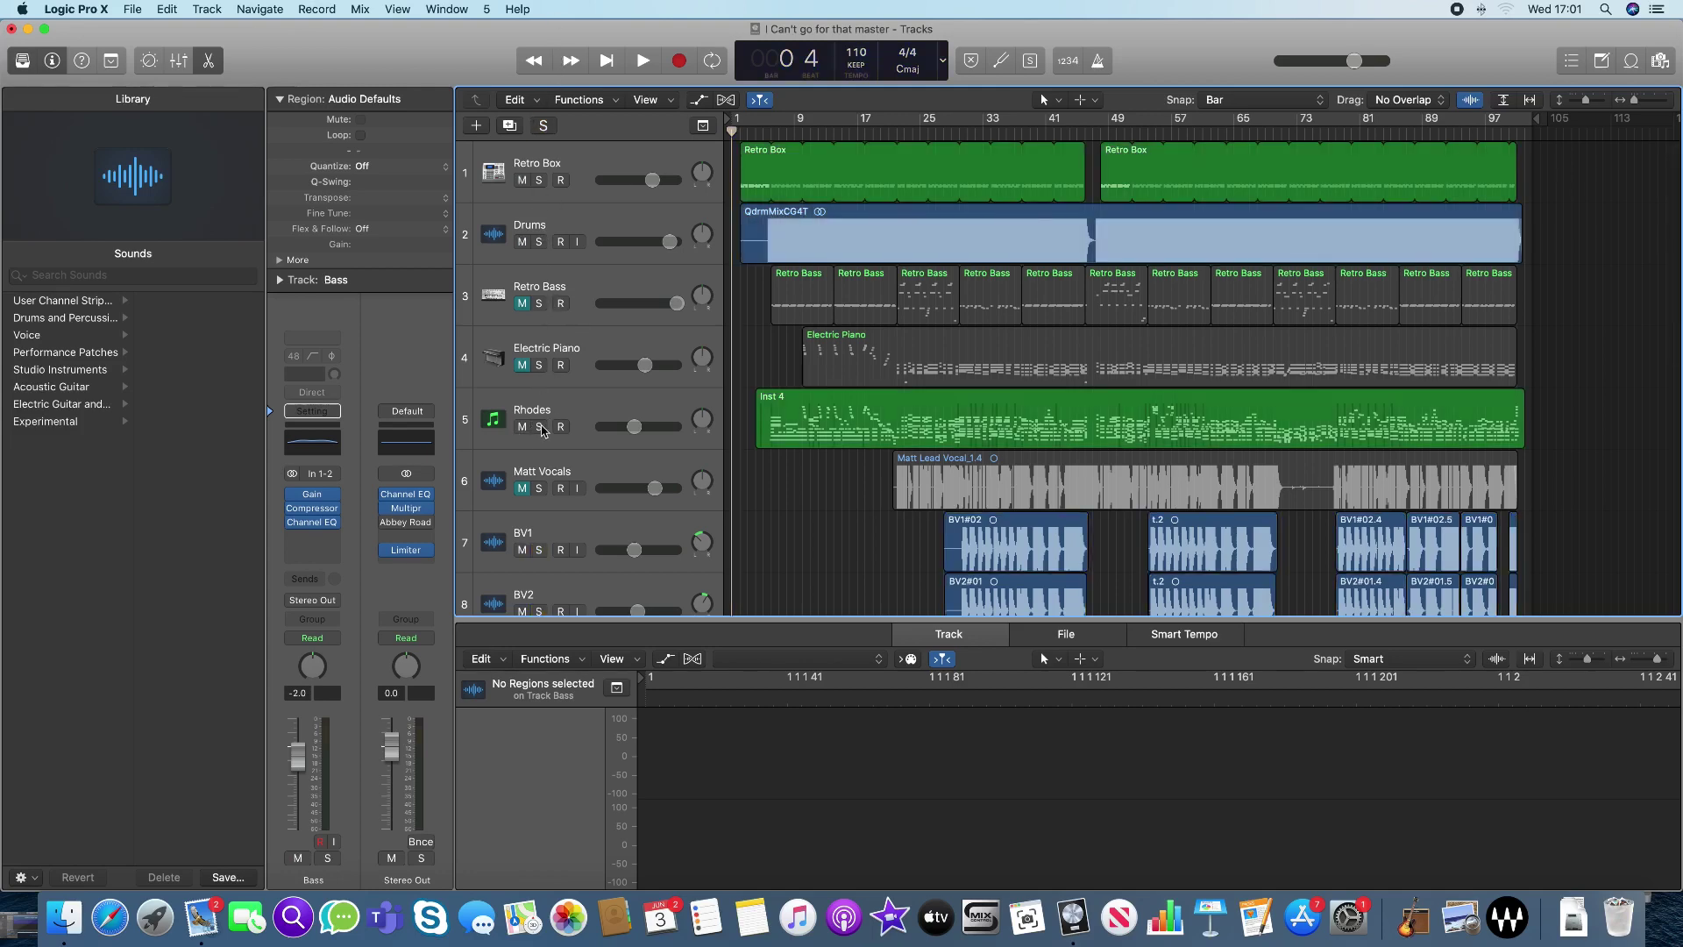
Select the Rhodes track and open its audio export settings to examine the Normalize option
{"action": "left_click", "coordinate": [574, 414]}
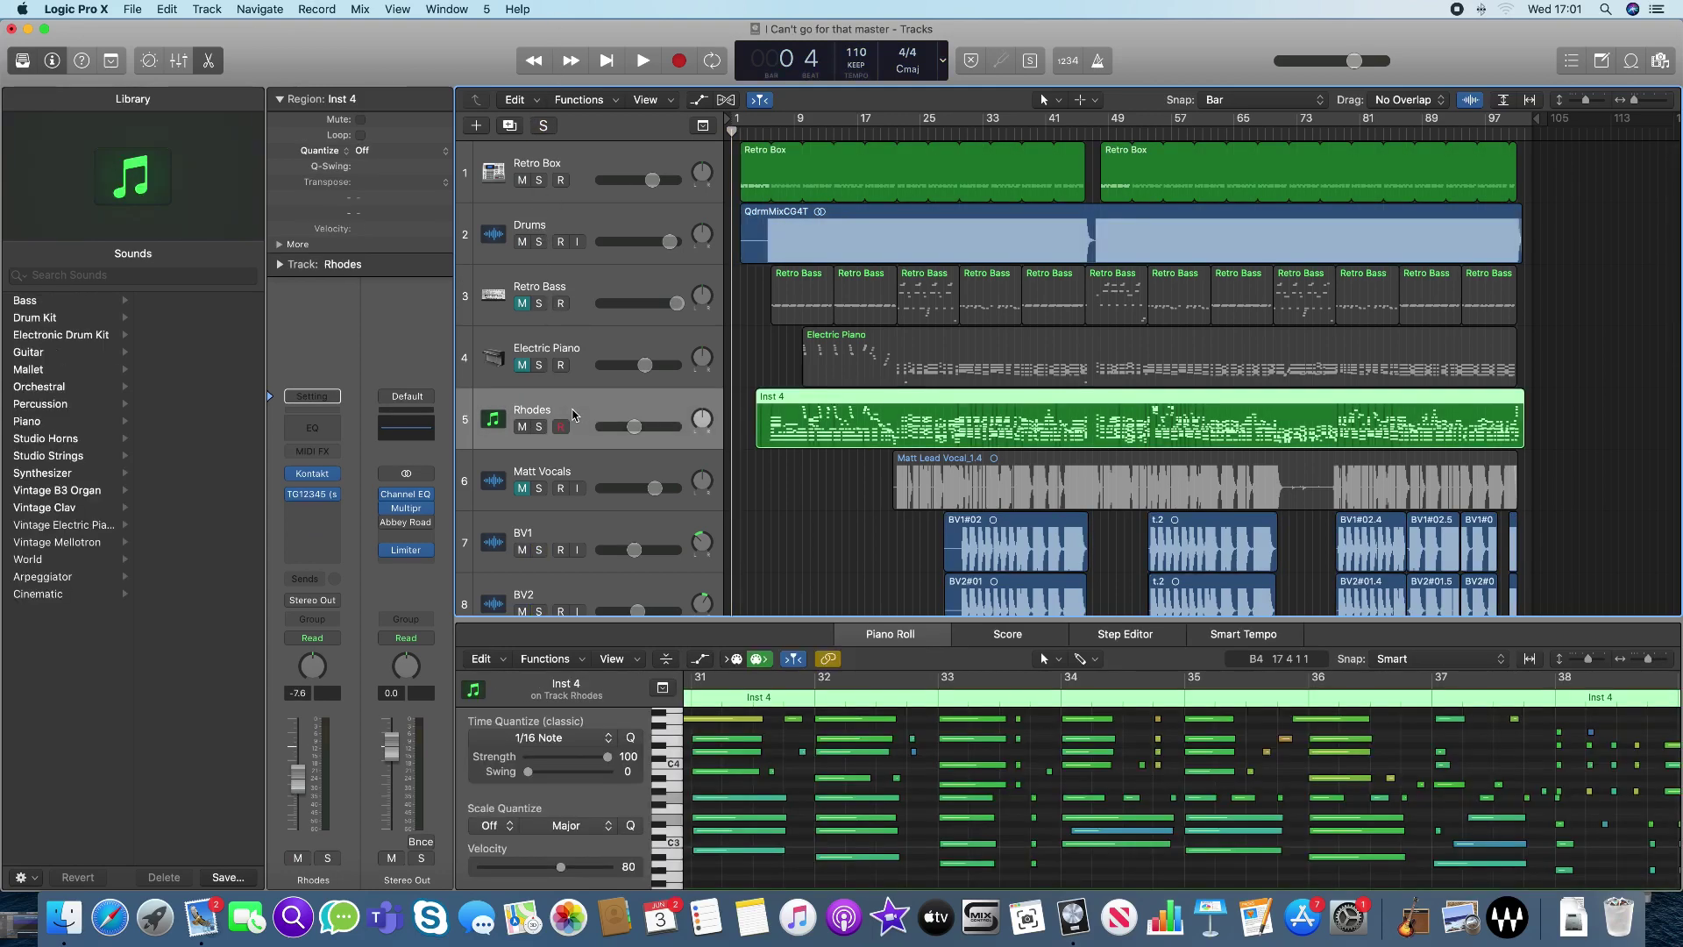
{"action": "key", "text": "super+e"}
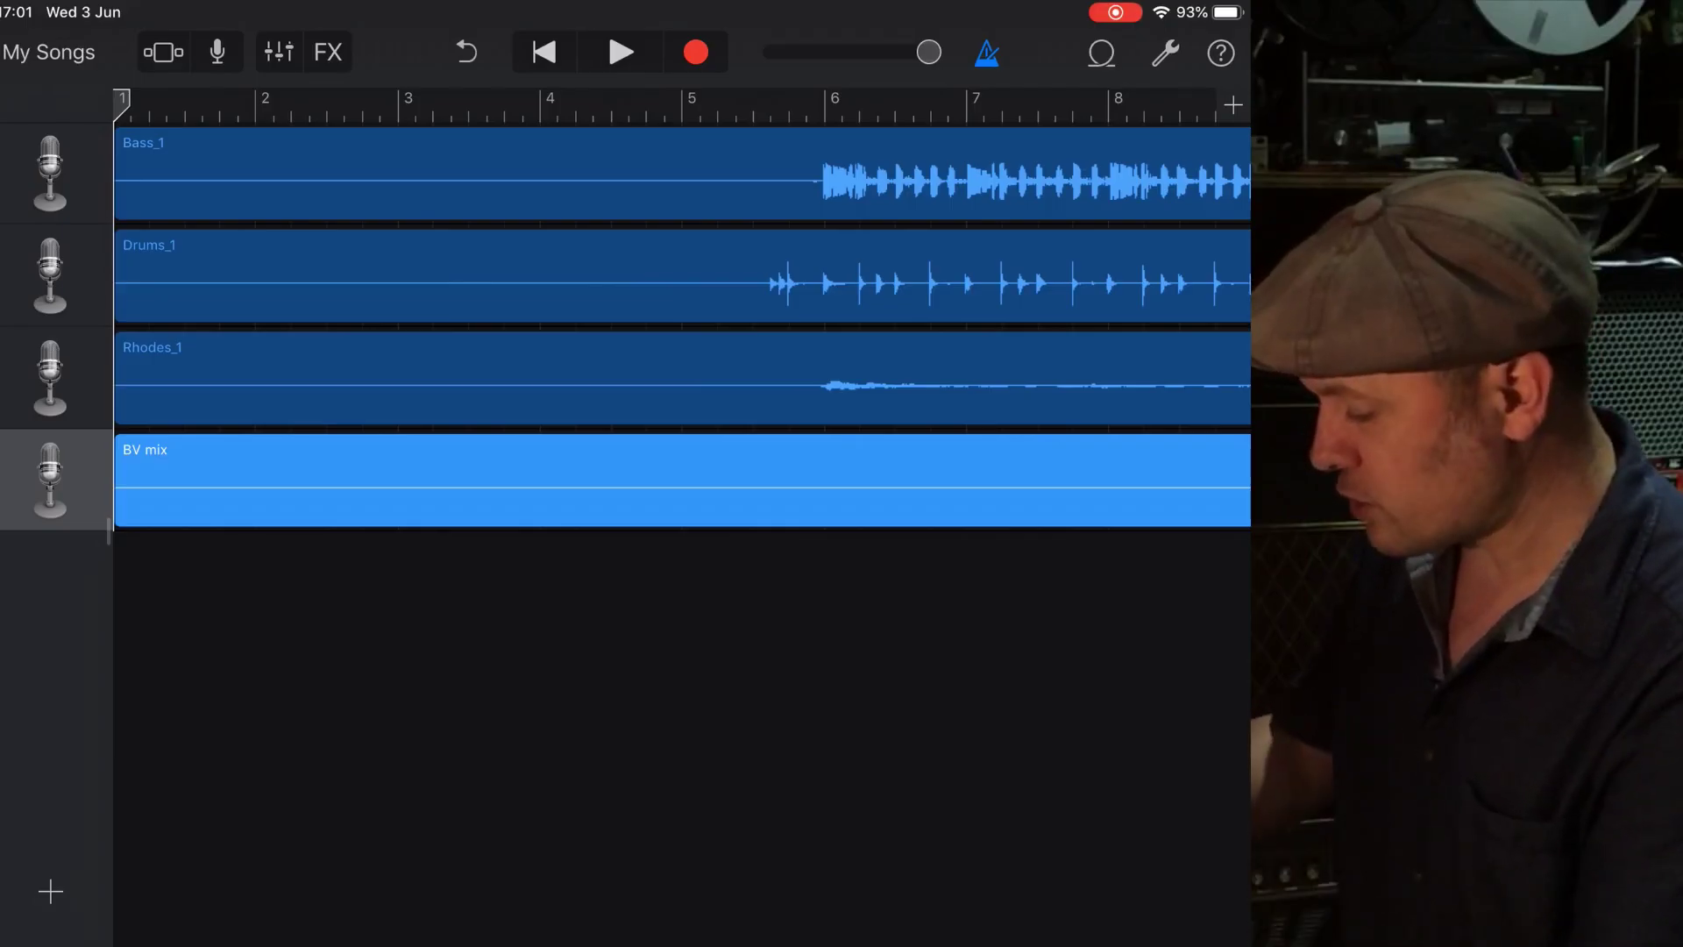
Back in GarageBand on the iPad, play the song, reveal the track controls and solo the drums, bass and Rhodes tracks in turn
{"action": "key", "text": "space"}
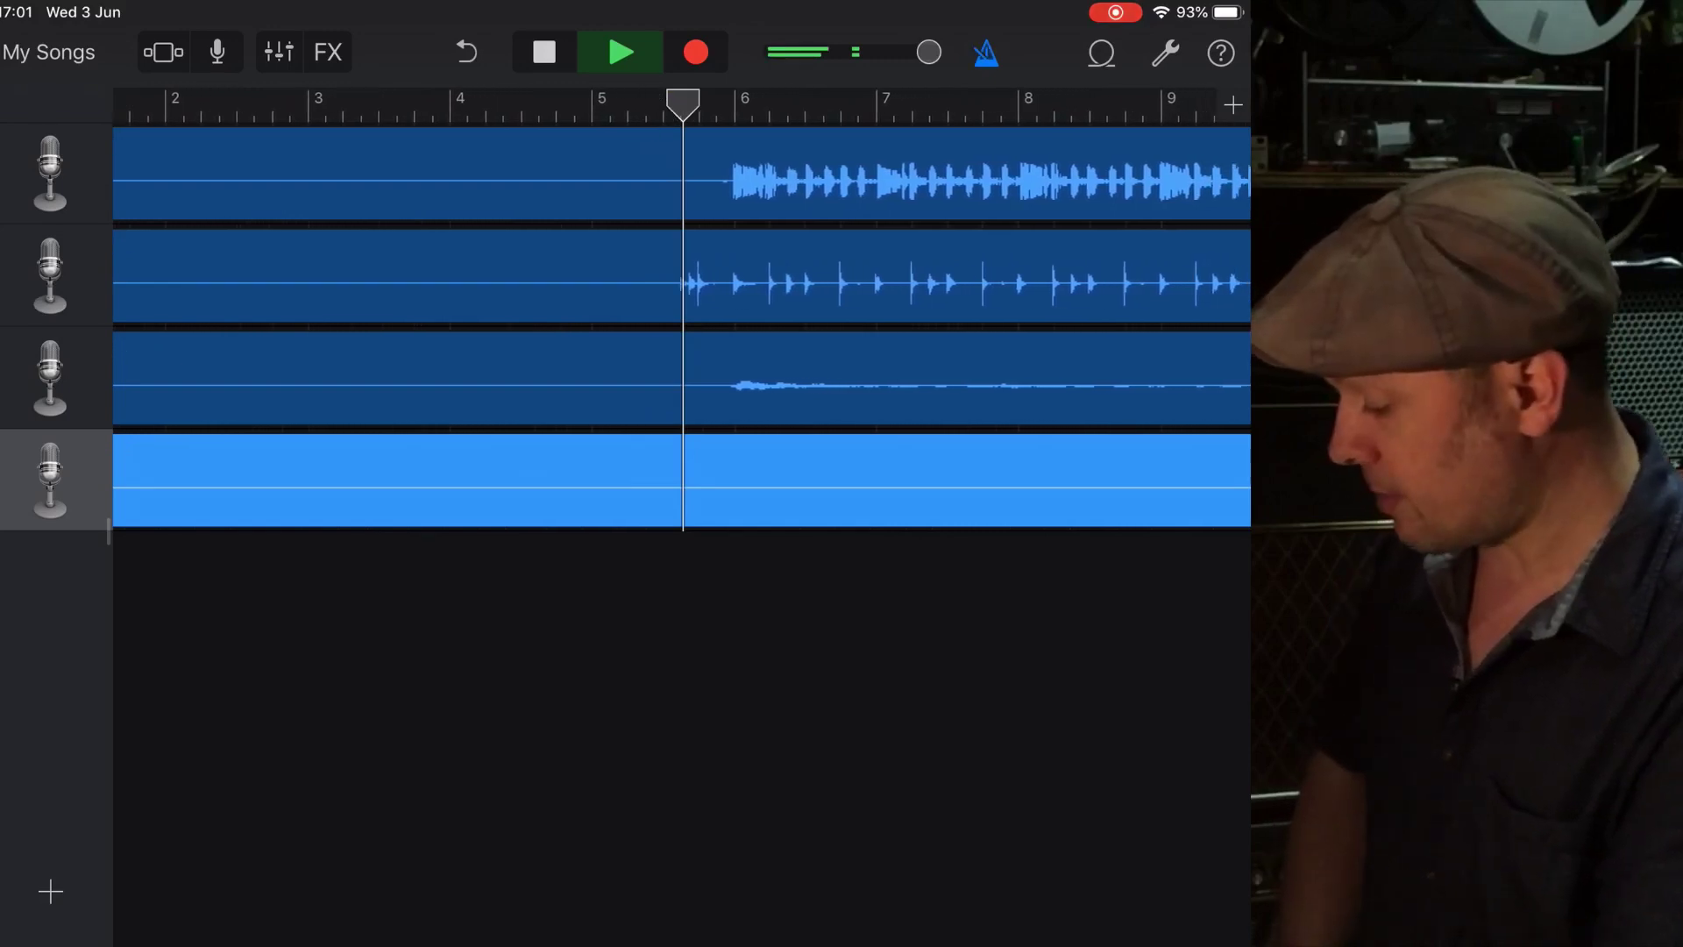
{"action": "left_click_drag", "start_coordinate": [108, 531], "coordinate": [421, 531]}
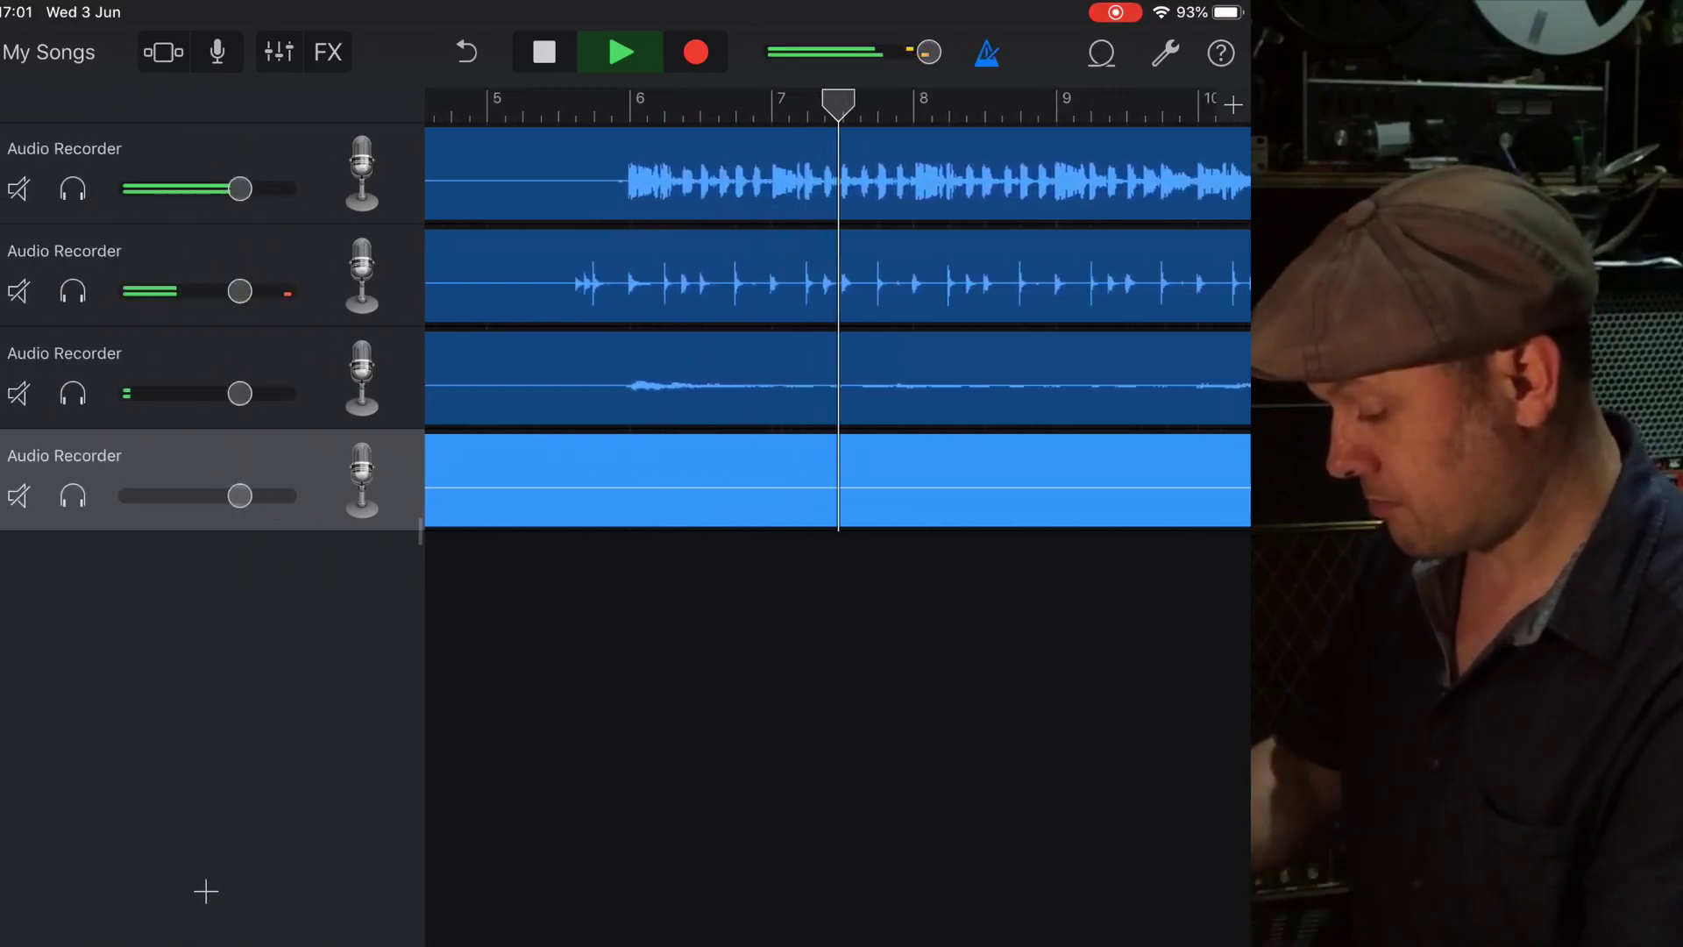
{"action": "left_click", "coordinate": [73, 291]}
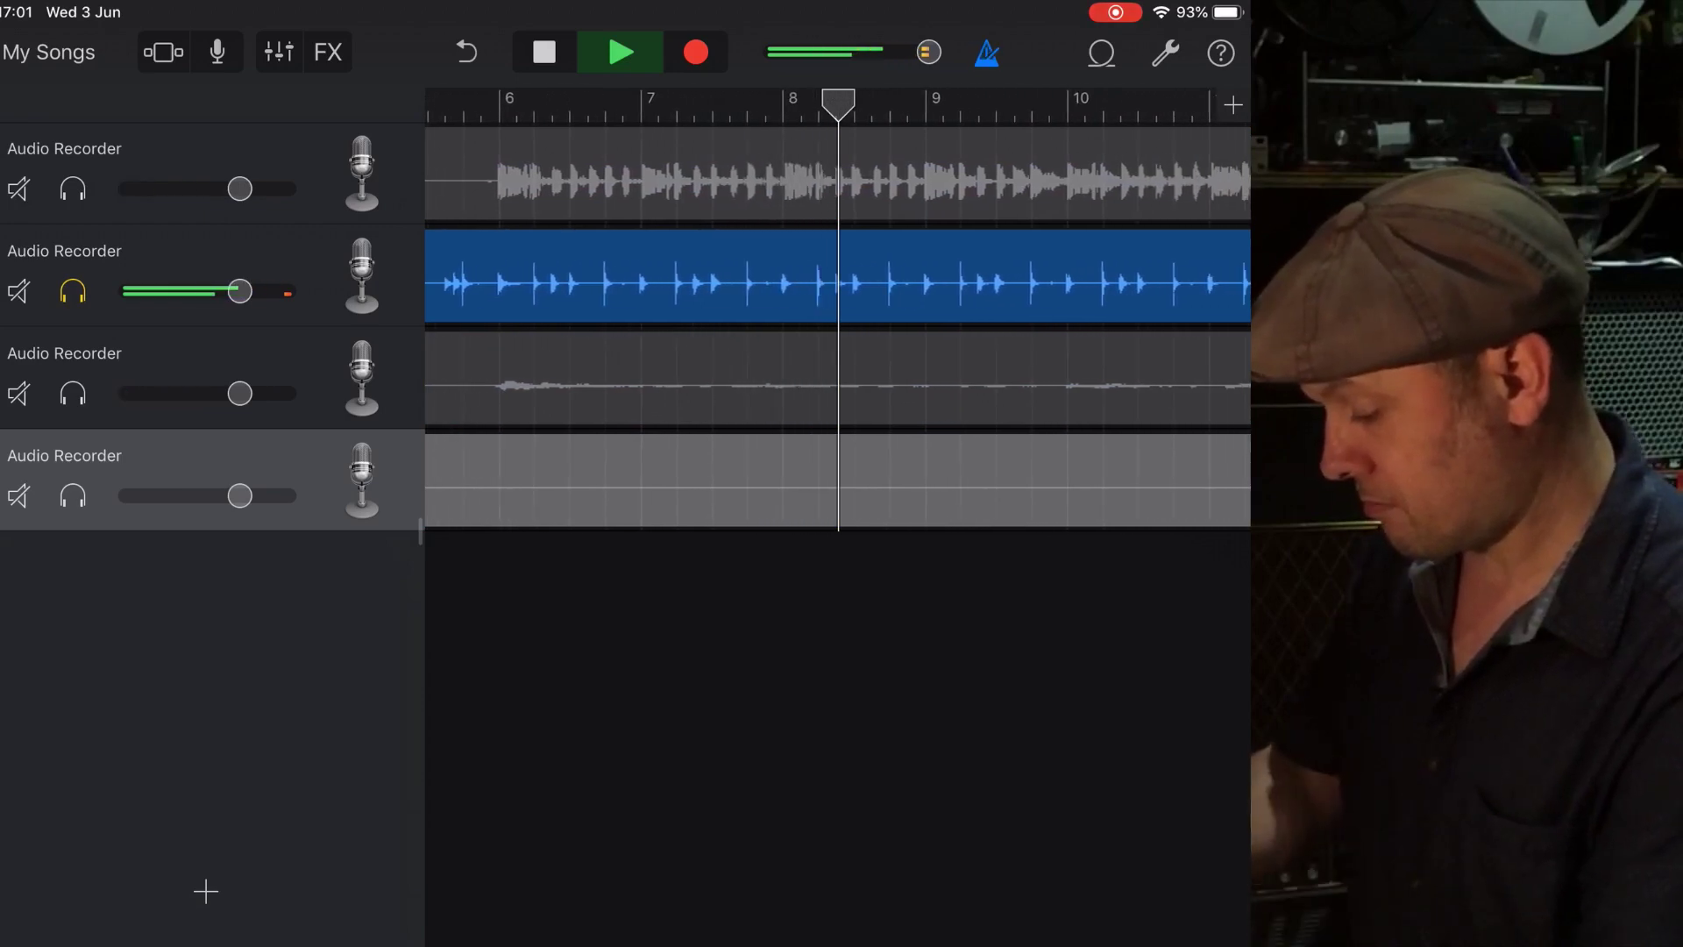
{"action": "left_click", "coordinate": [73, 291]}
{"action": "left_click", "coordinate": [73, 189]}
{"action": "left_click", "coordinate": [73, 189]}
{"action": "left_click", "coordinate": [73, 393]}
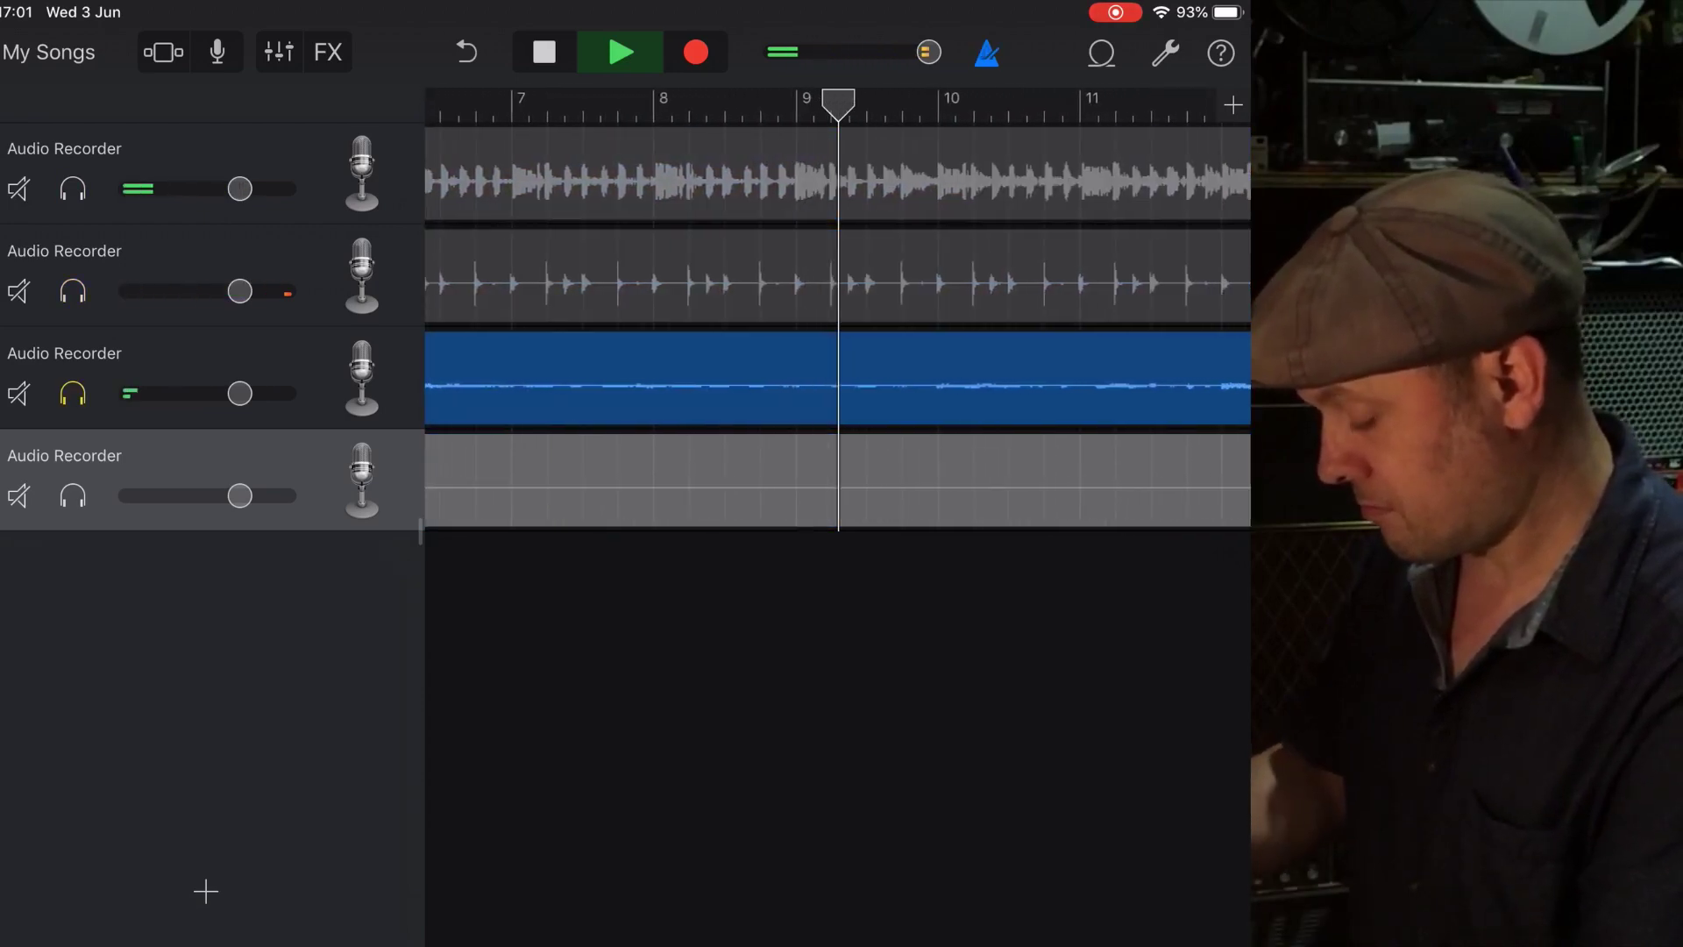
Raise the Rhodes track's volume almost to maximum, lower the bass track's volume slightly and select the Rhodes track
{"action": "left_click_drag", "start_coordinate": [240, 394], "coordinate": [284, 393]}
{"action": "left_click_drag", "start_coordinate": [240, 189], "coordinate": [198, 188]}
{"action": "left_click", "coordinate": [361, 376]}
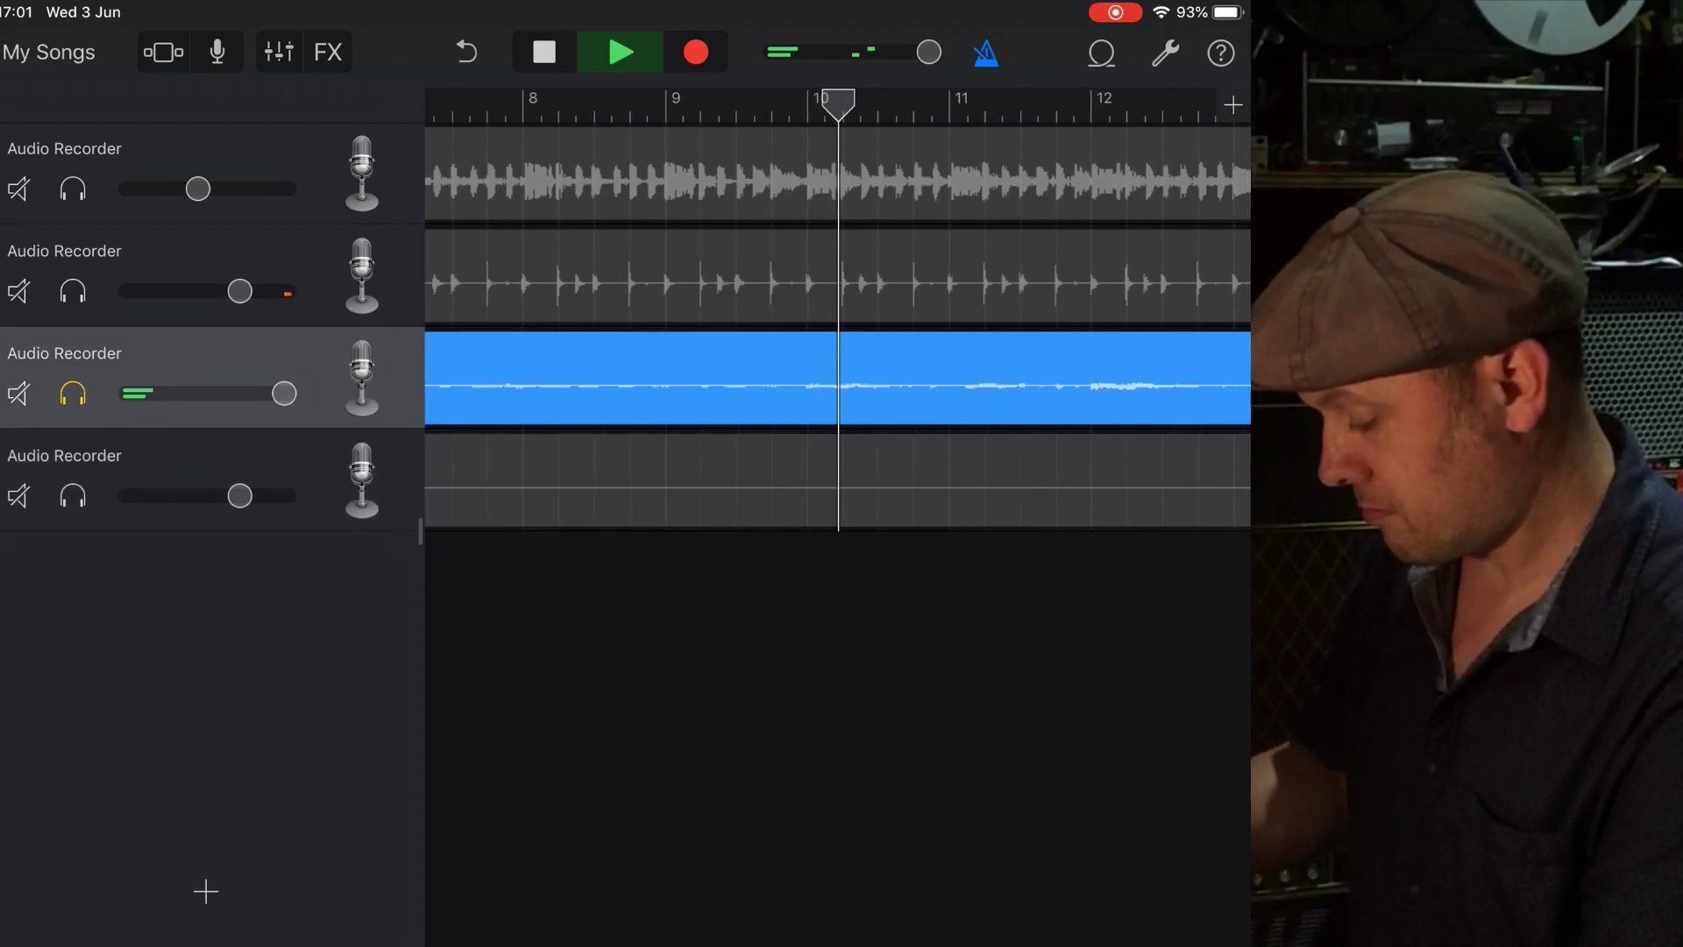
Stop playback and lower the Rhodes track's volume to about two-thirds of its range, level with the drums track
{"action": "left_click", "coordinate": [279, 51]}
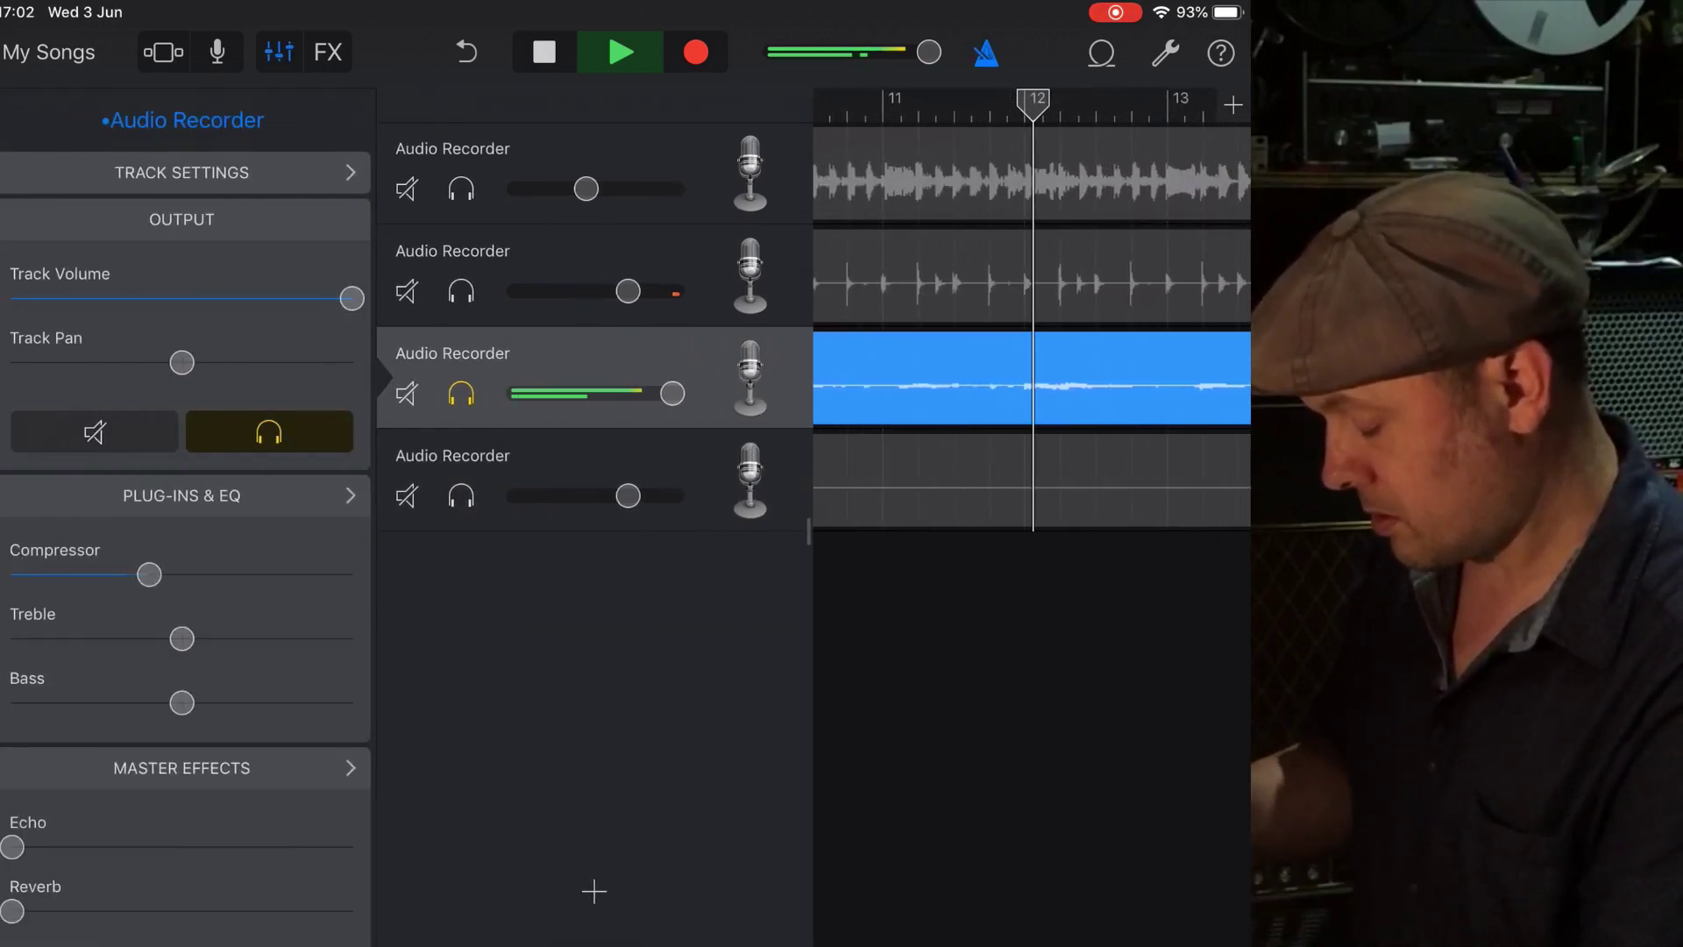
{"action": "left_click", "coordinate": [278, 51]}
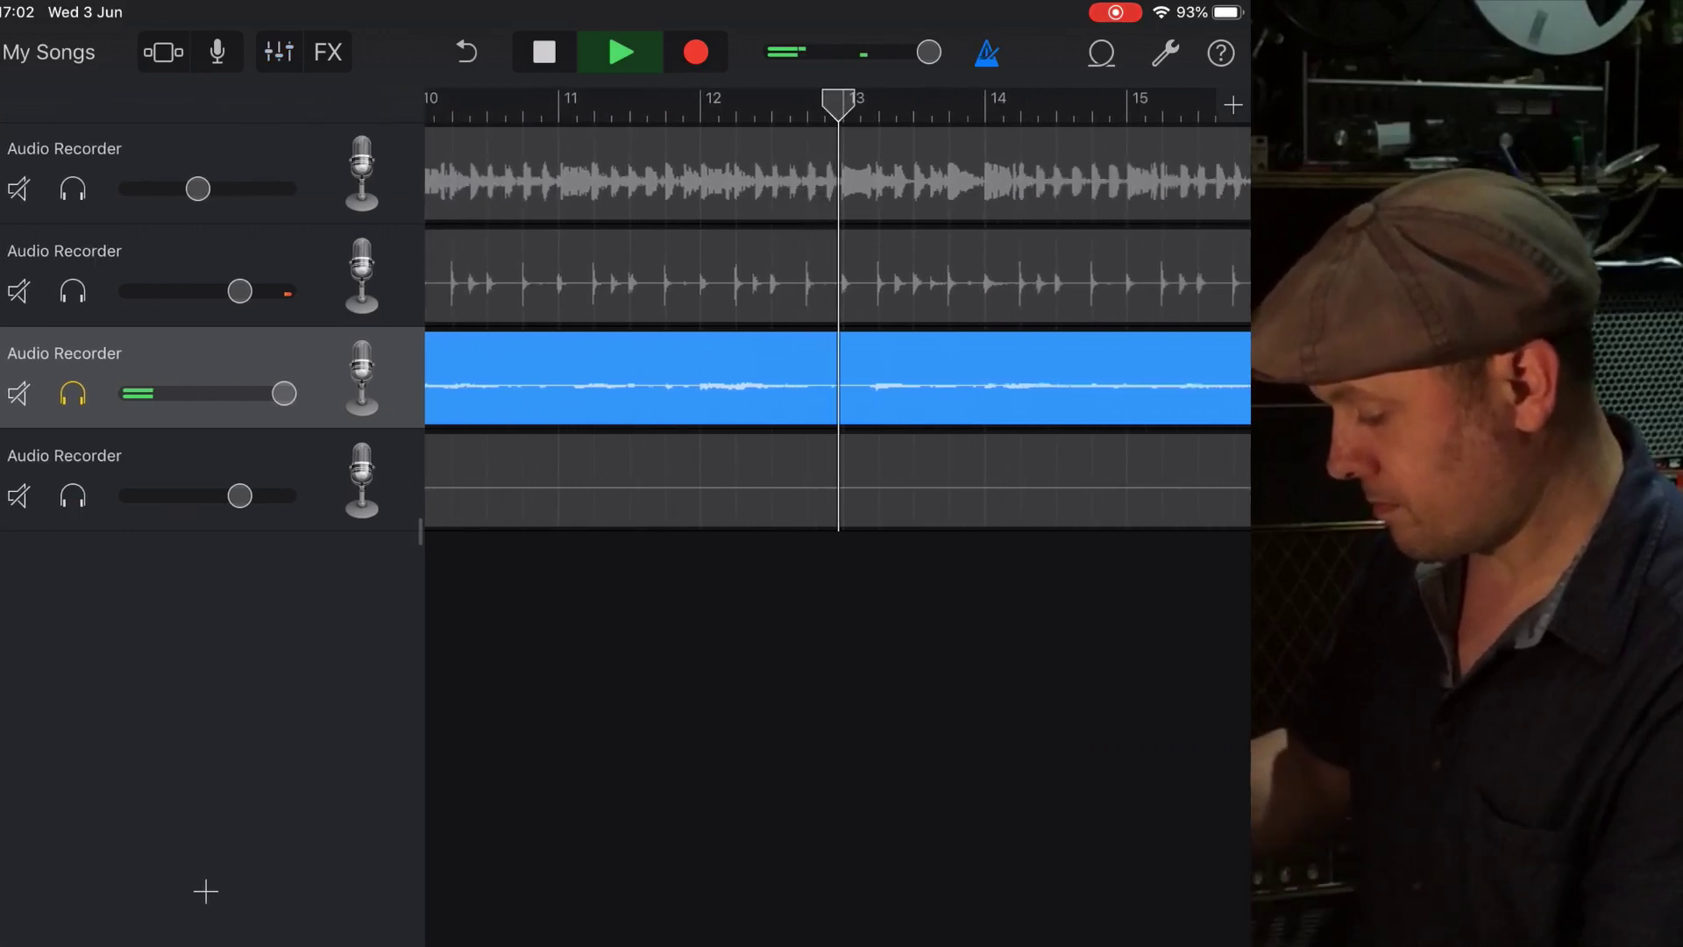
{"action": "left_click", "coordinate": [545, 51]}
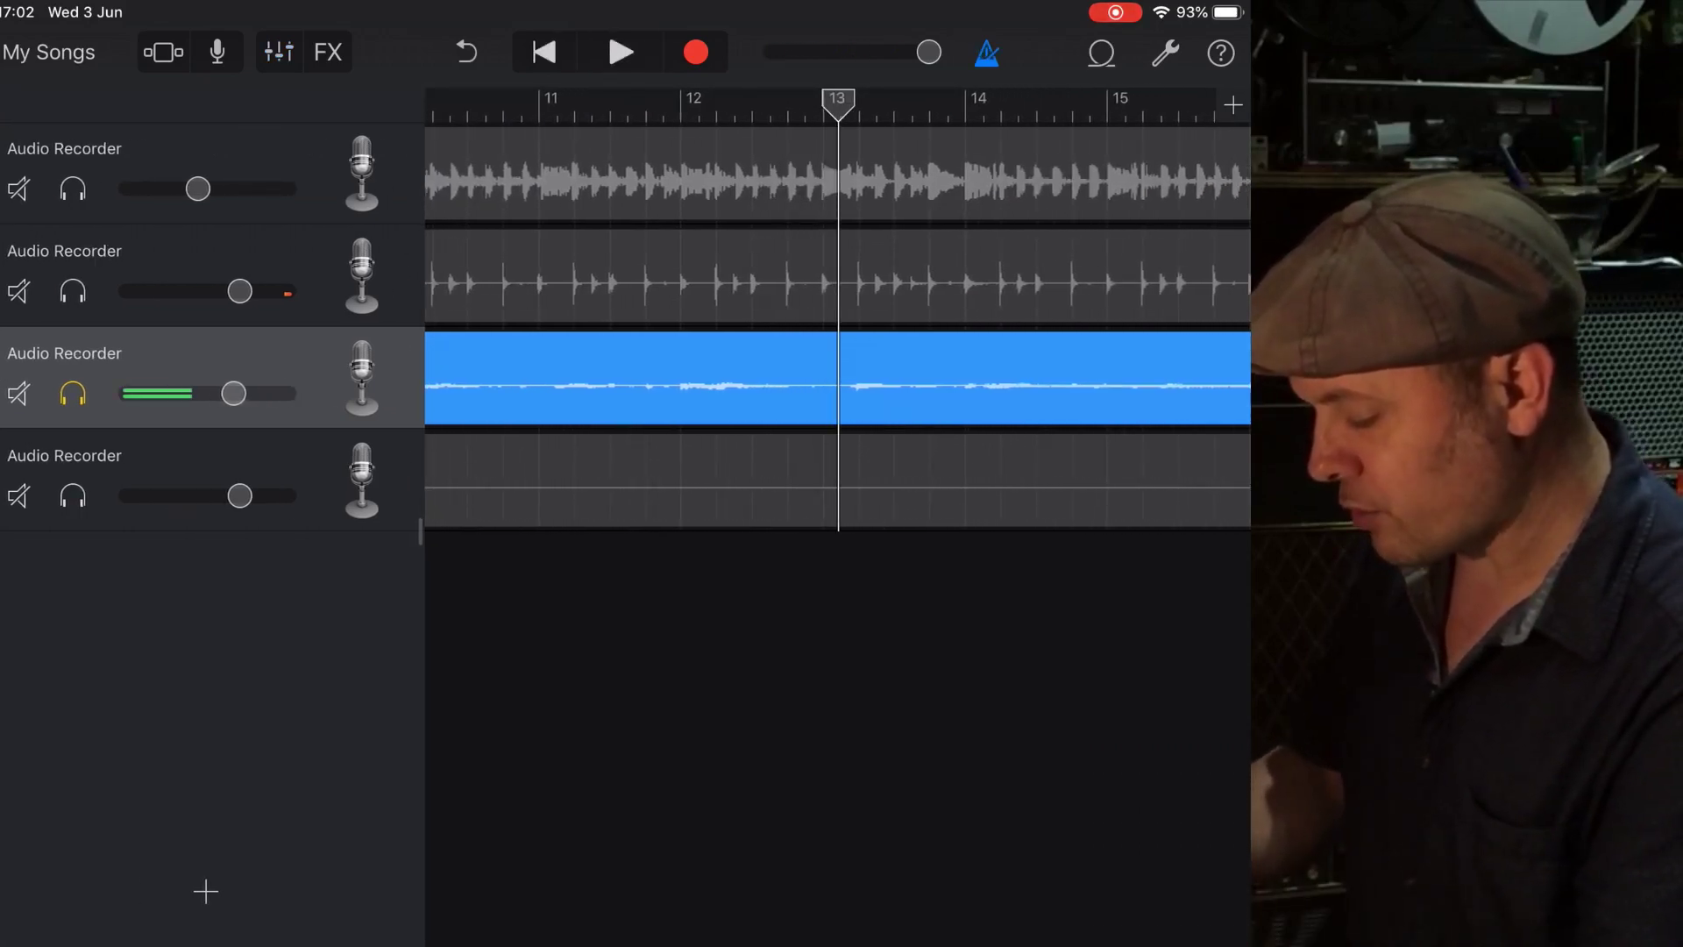
{"action": "left_click_drag", "start_coordinate": [233, 393], "coordinate": [238, 393]}
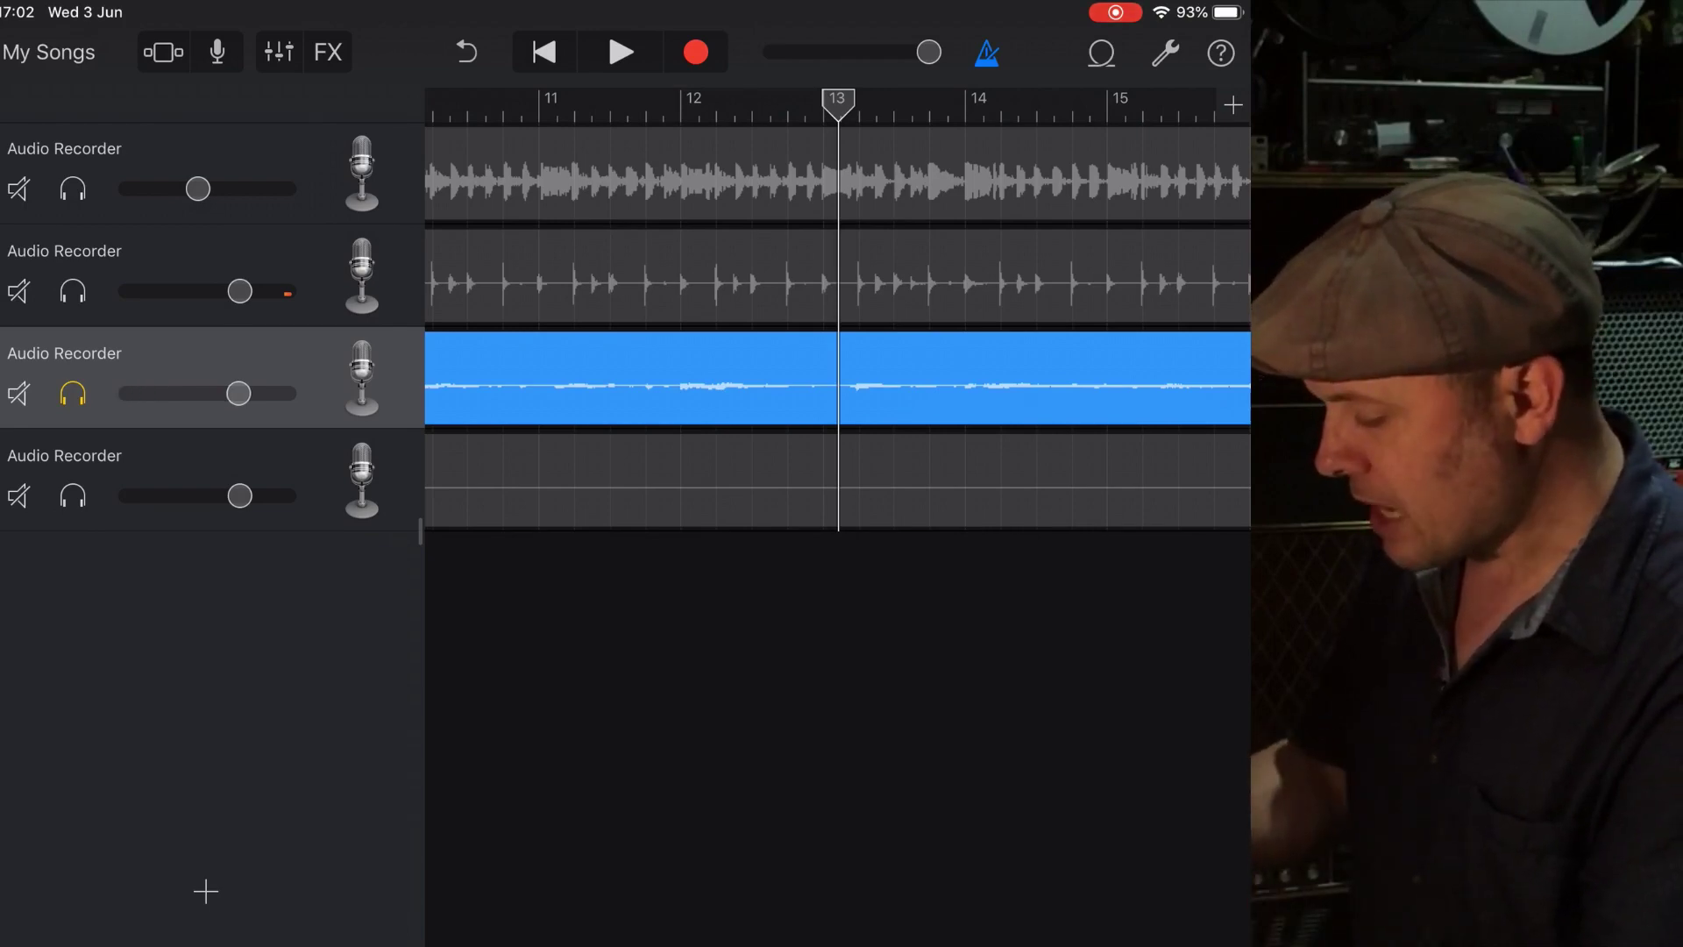
Open the Visual EQ in the Rhodes track's plug-ins and raise its gain to about 10 dB
{"action": "left_click", "coordinate": [279, 52]}
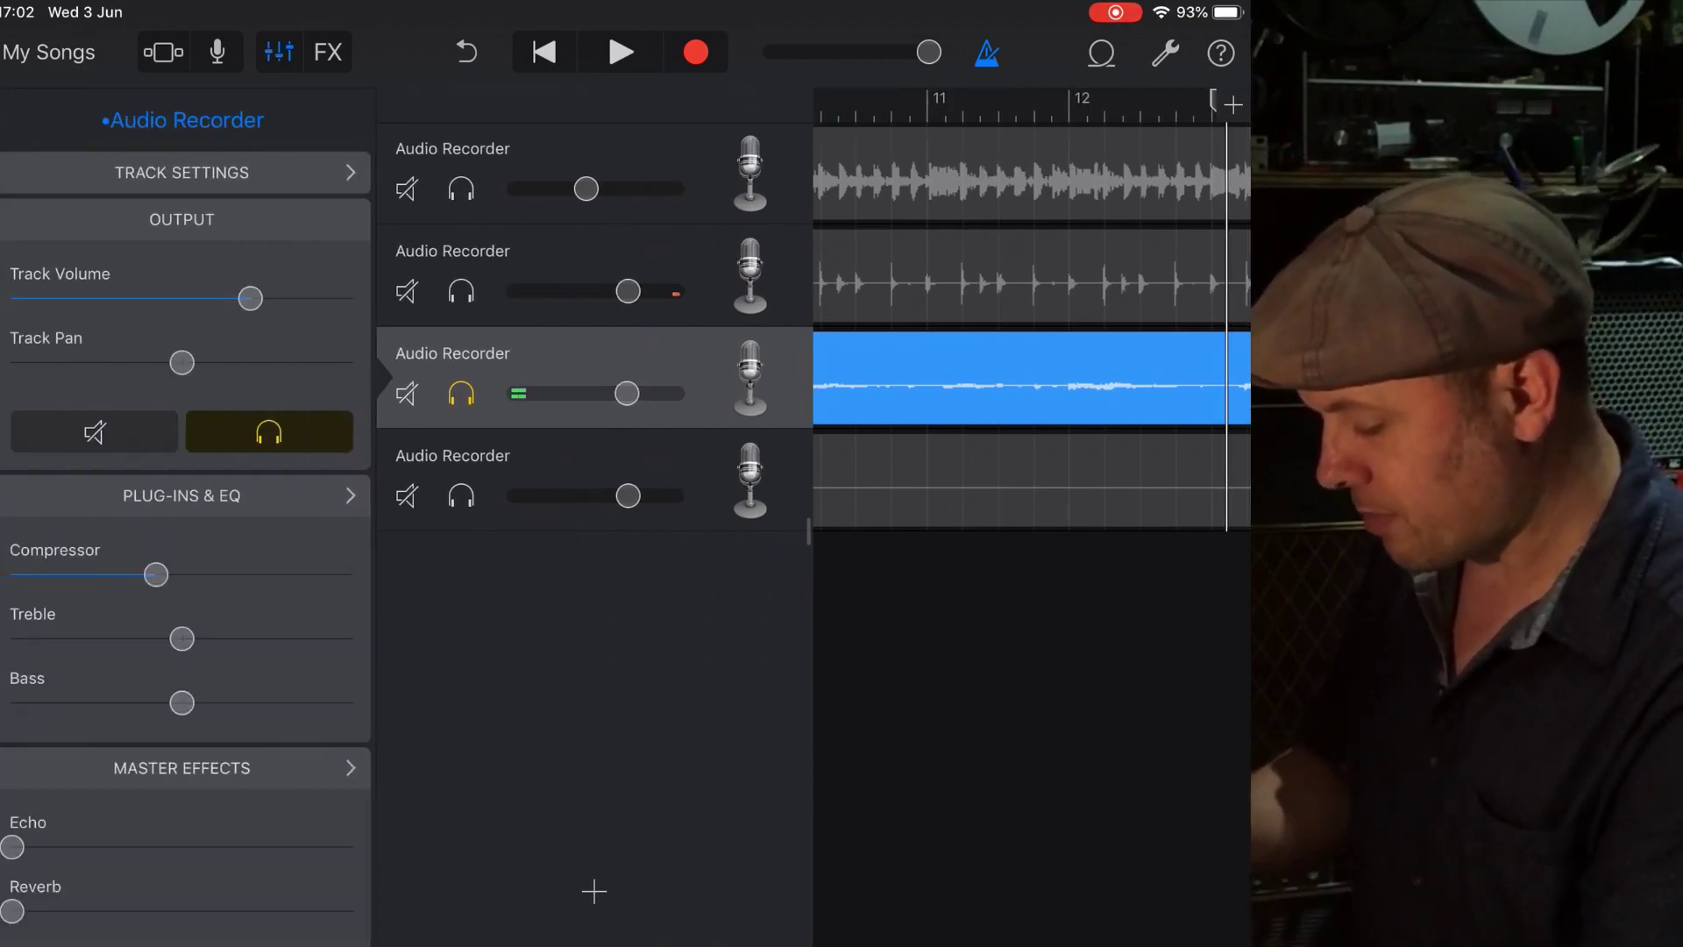
{"action": "left_click", "coordinate": [181, 495]}
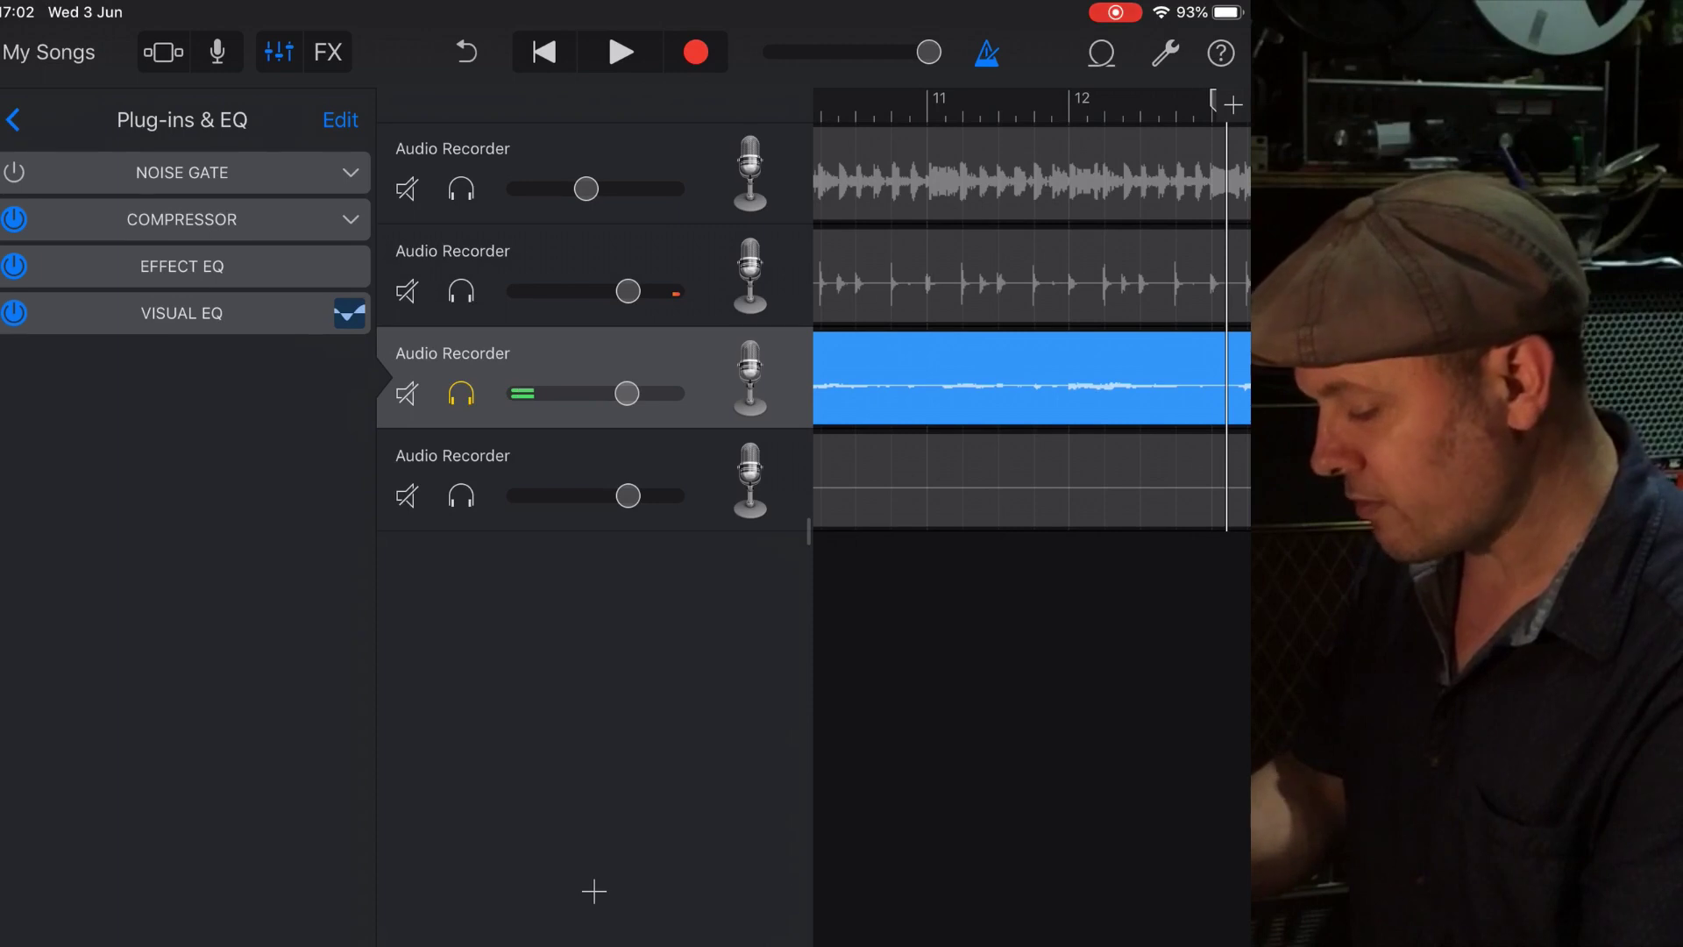
{"action": "left_click", "coordinate": [349, 313]}
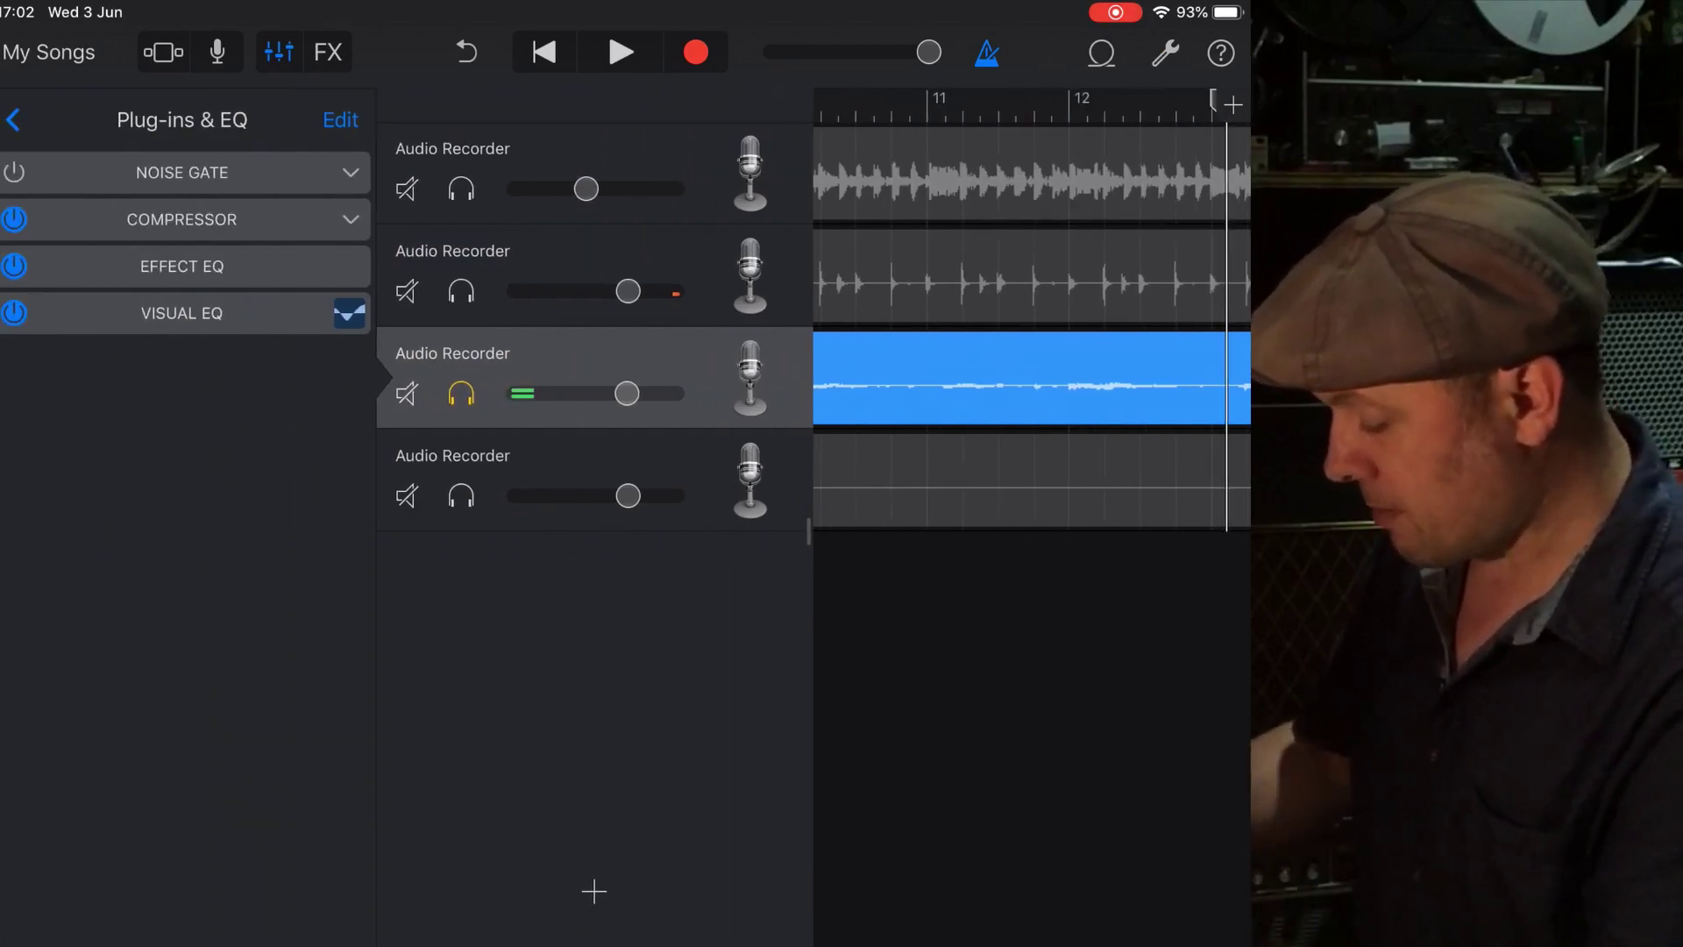
Clear the solo on the Rhodes track, play the full mix from about bar 11 and close the track controls
{"action": "left_click", "coordinate": [461, 394]}
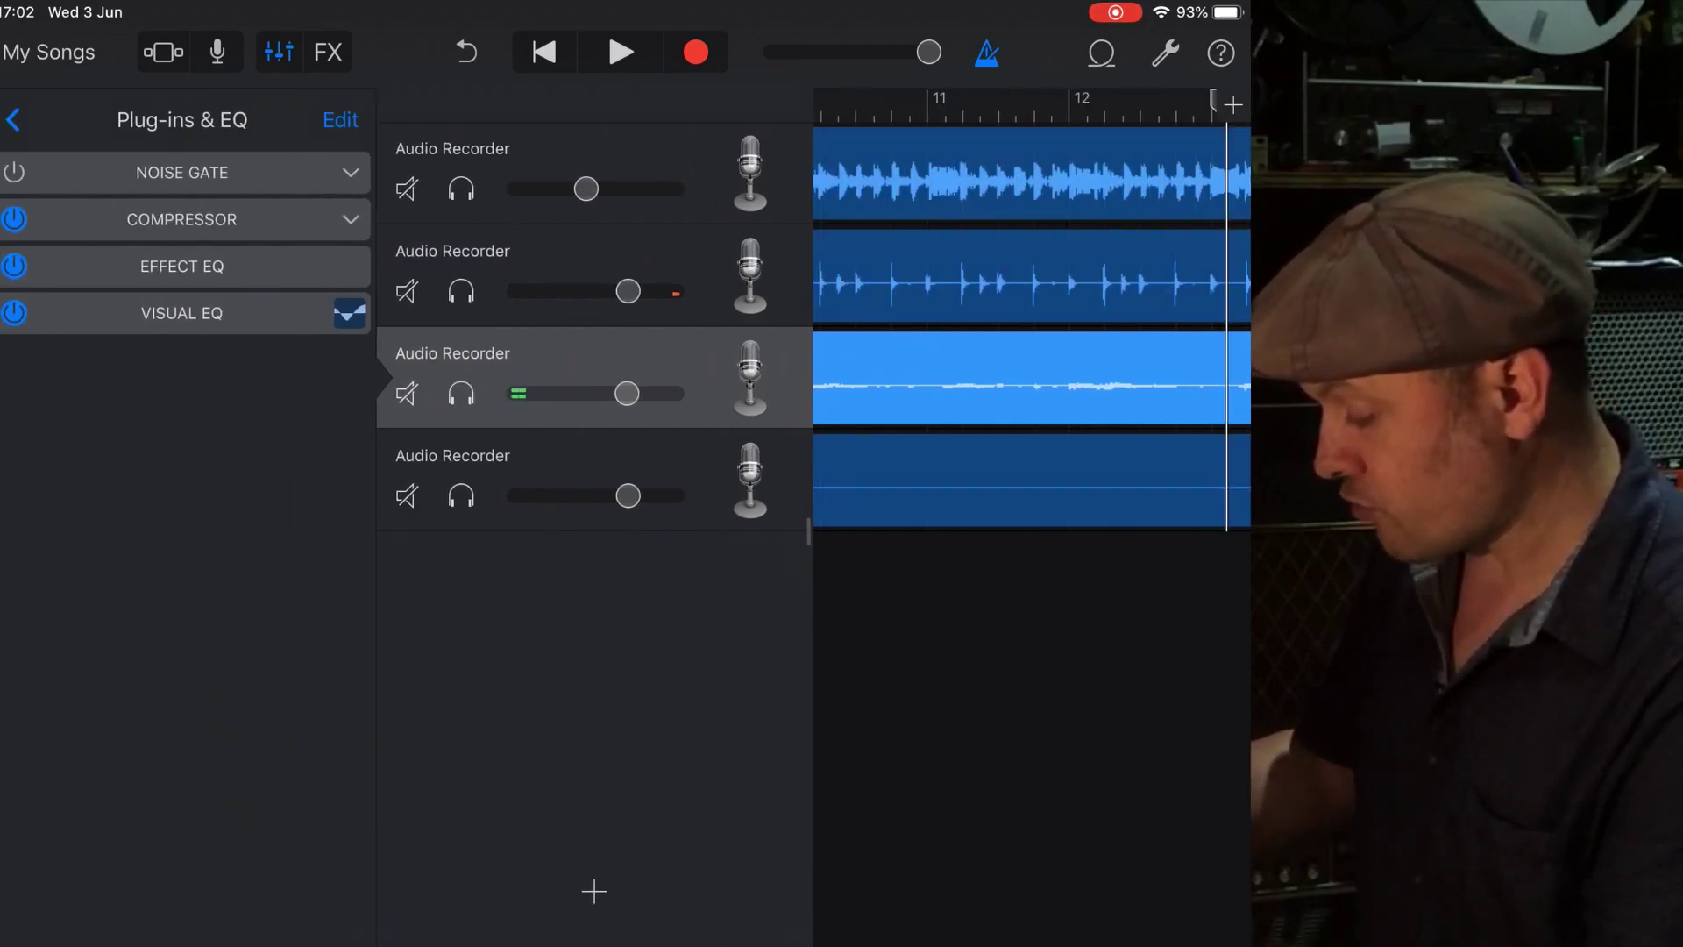
{"action": "left_click", "coordinate": [917, 105]}
{"action": "left_click", "coordinate": [621, 51]}
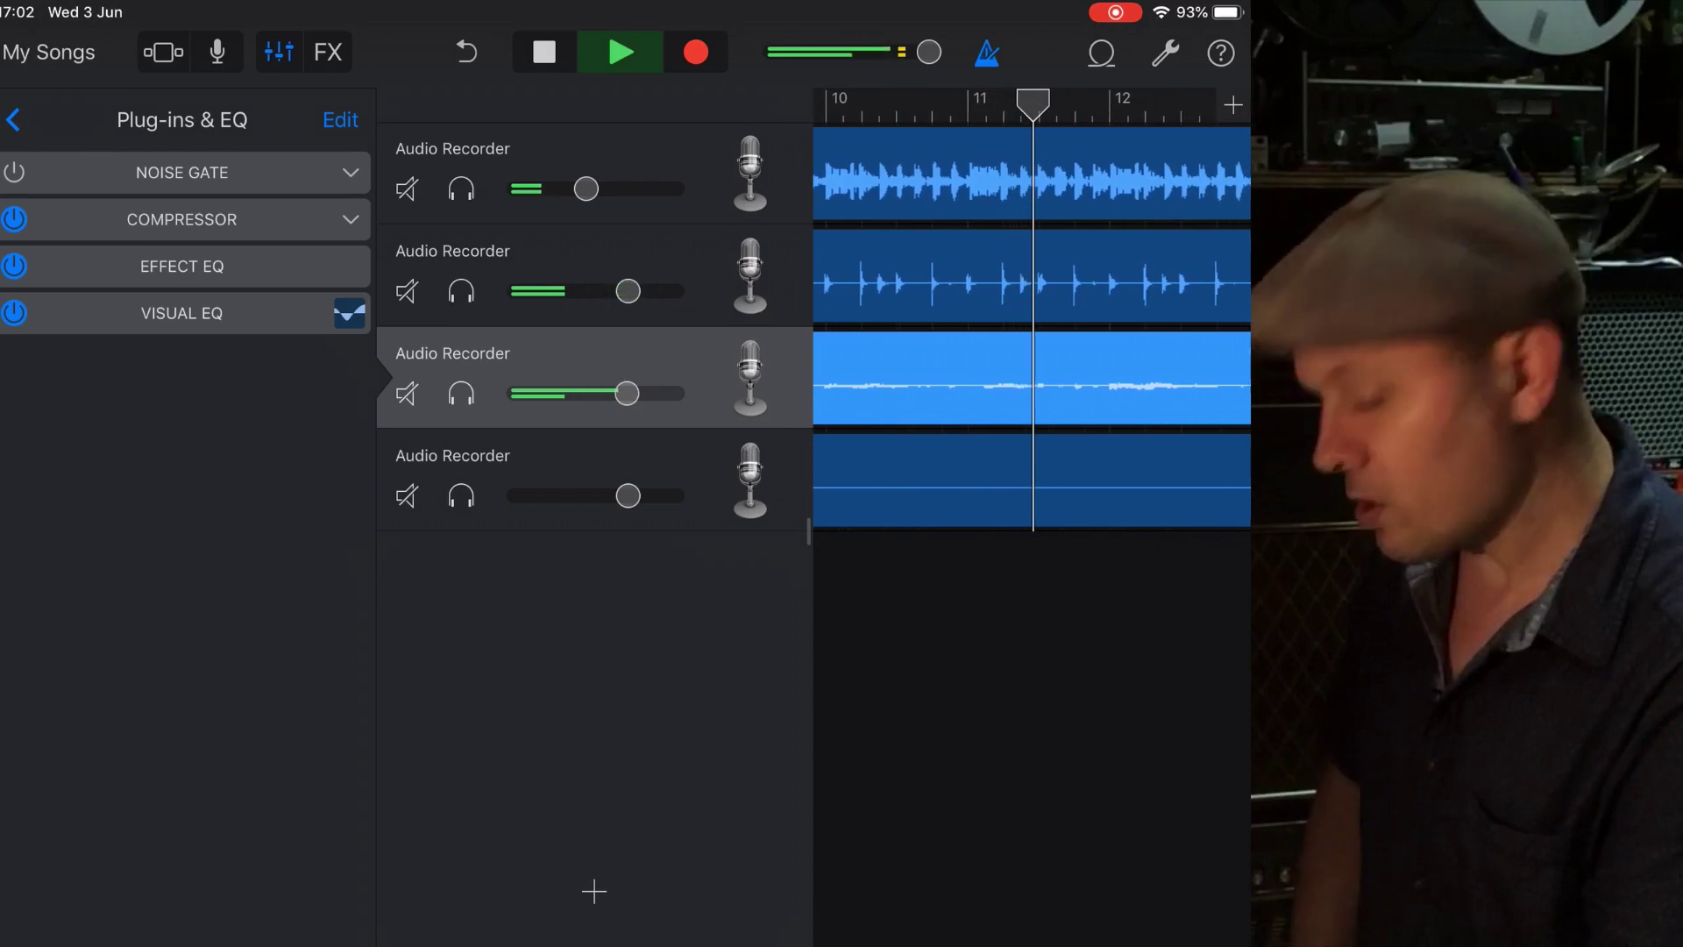
{"action": "key", "text": "space"}
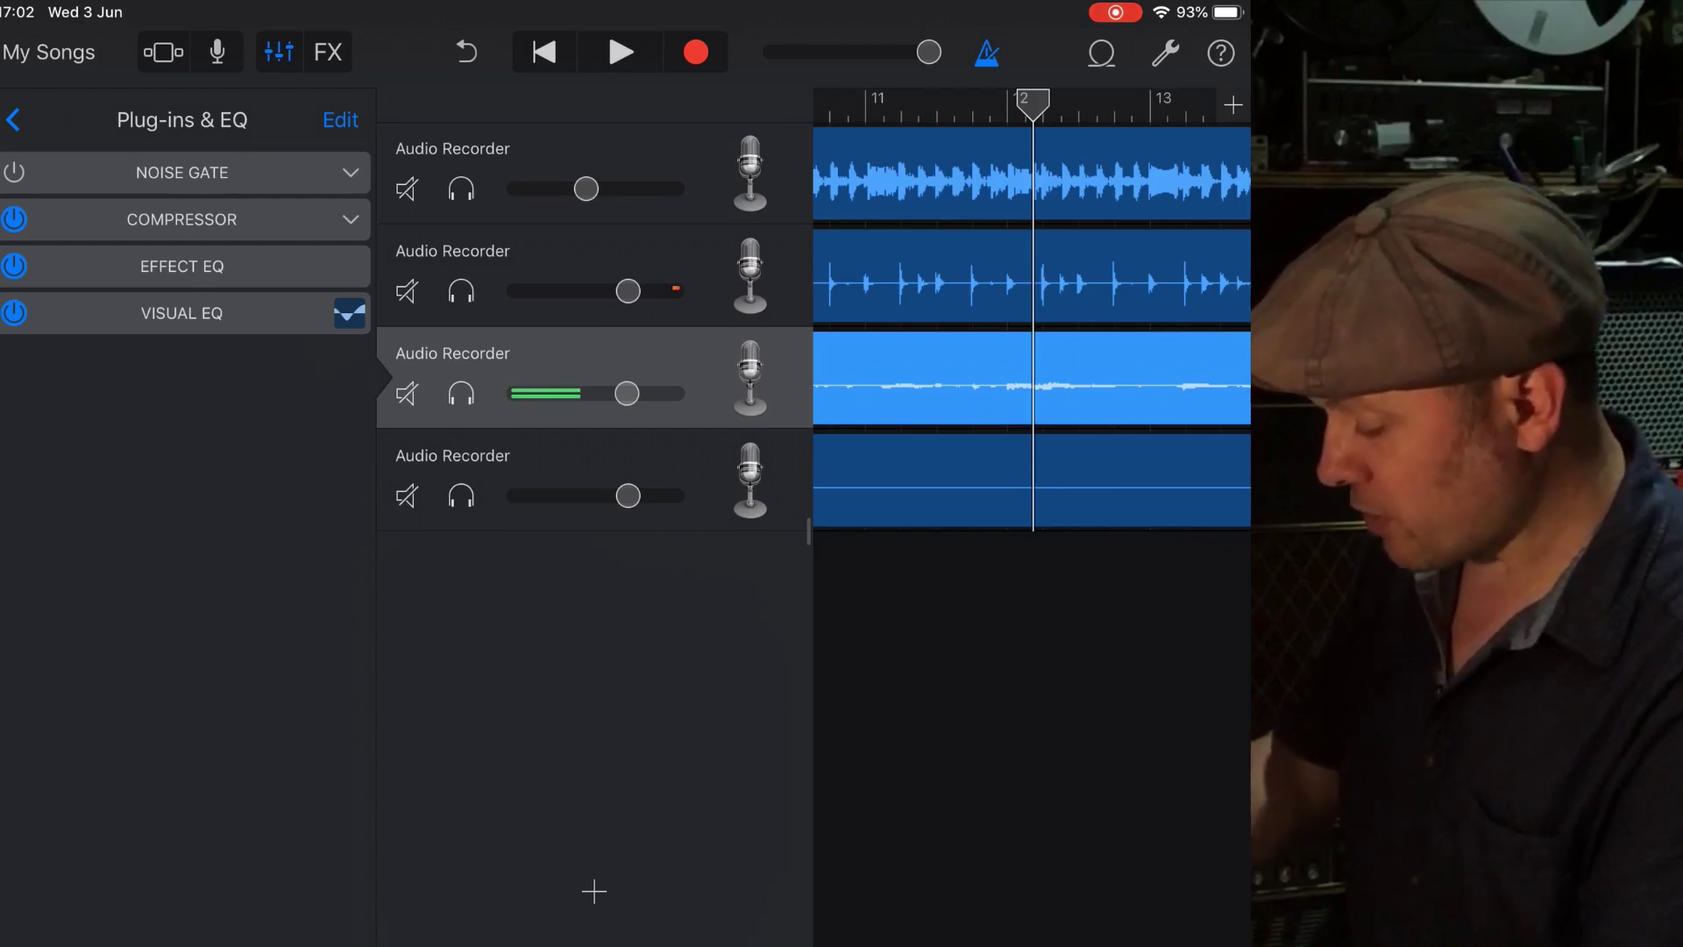
{"action": "left_click", "coordinate": [279, 51]}
Play from just before the first backing vocals, raising the BV mix track's volume almost to maximum and lowering the Rhodes track's volume slightly
{"action": "scroll", "coordinate": [1031, 326], "scroll_direction": "right", "scroll_amount": 12}
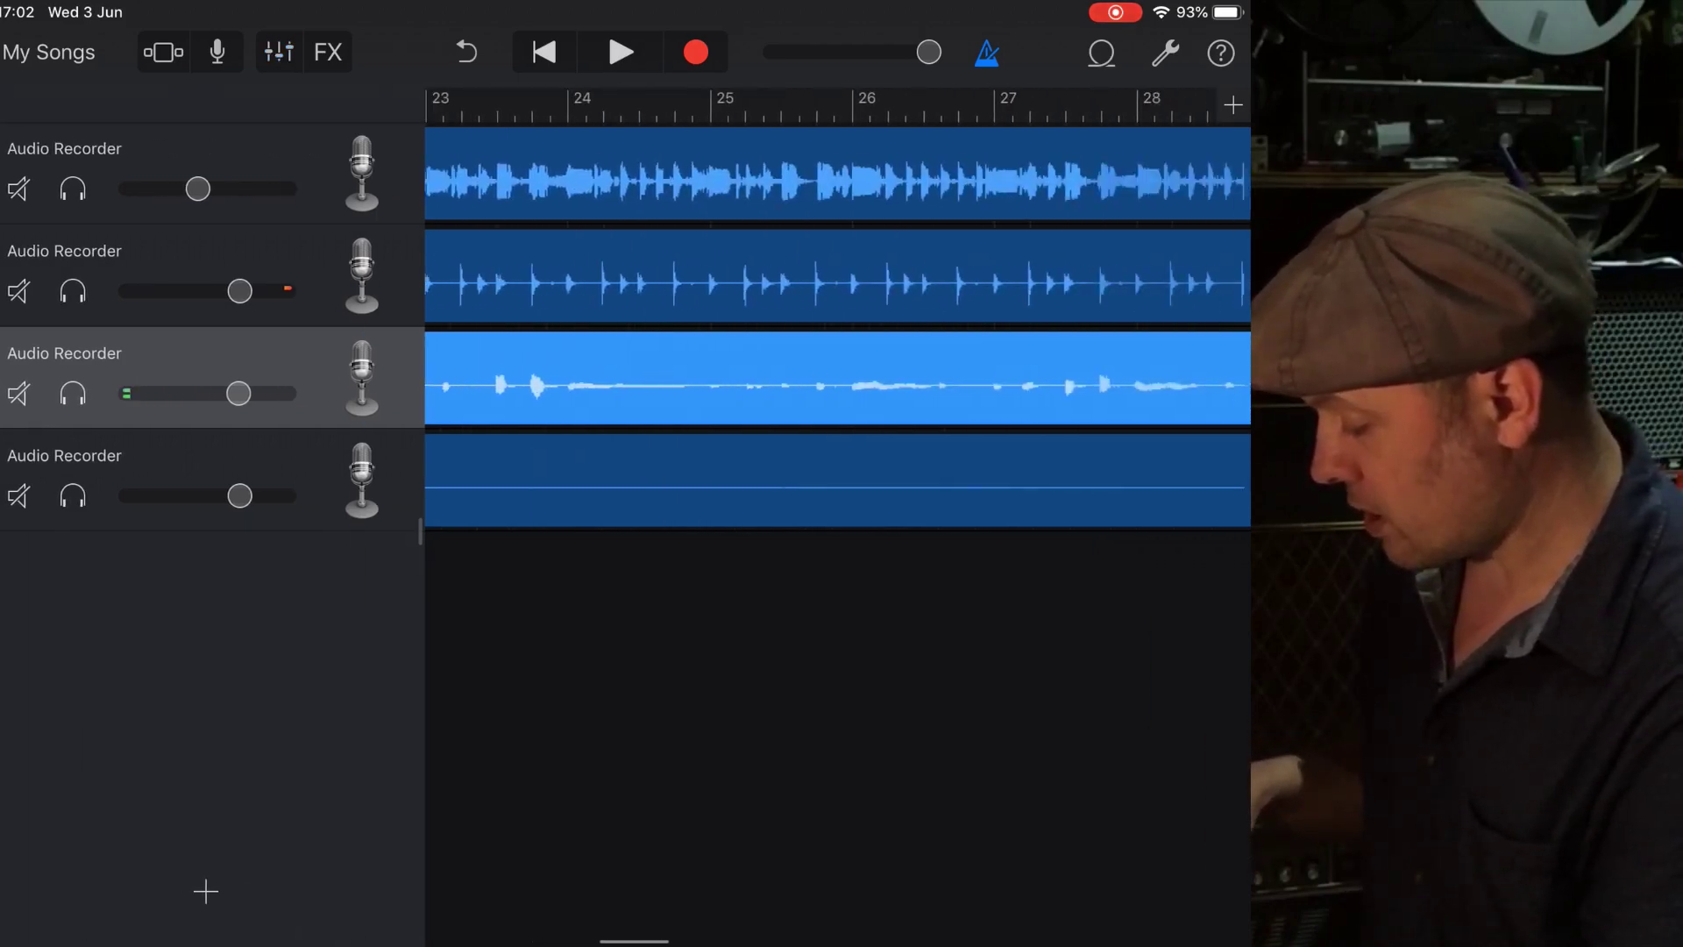
{"action": "scroll", "coordinate": [837, 327], "scroll_direction": "down", "scroll_amount": 10}
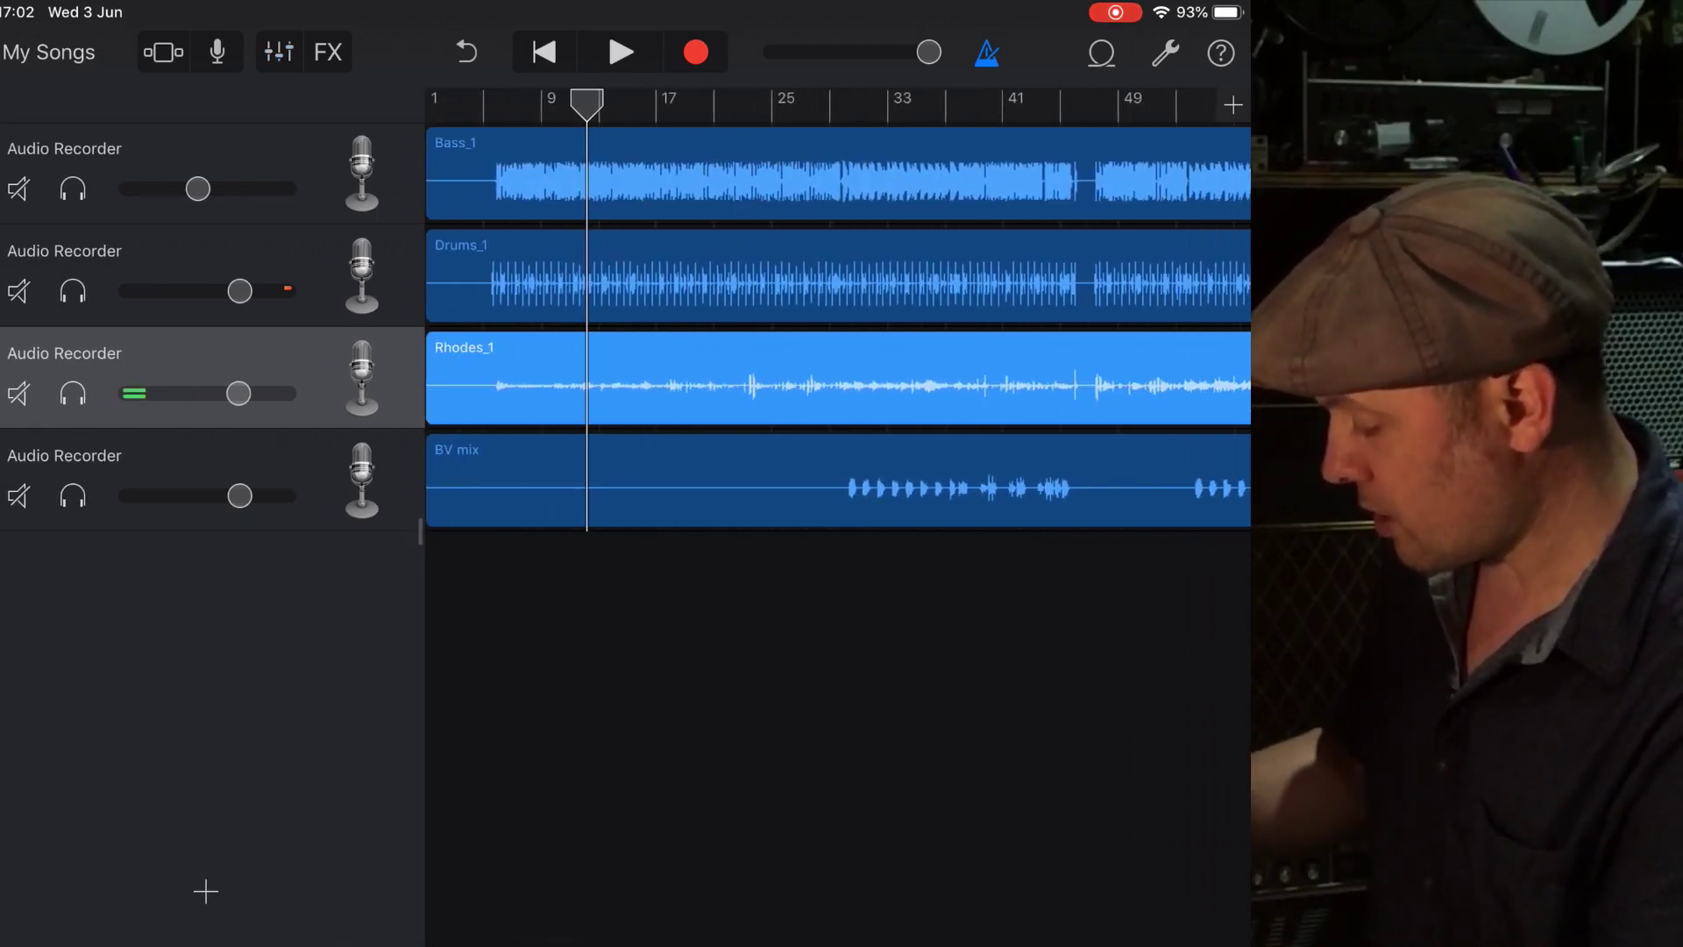
{"action": "left_click", "coordinate": [815, 105]}
{"action": "left_click", "coordinate": [211, 464]}
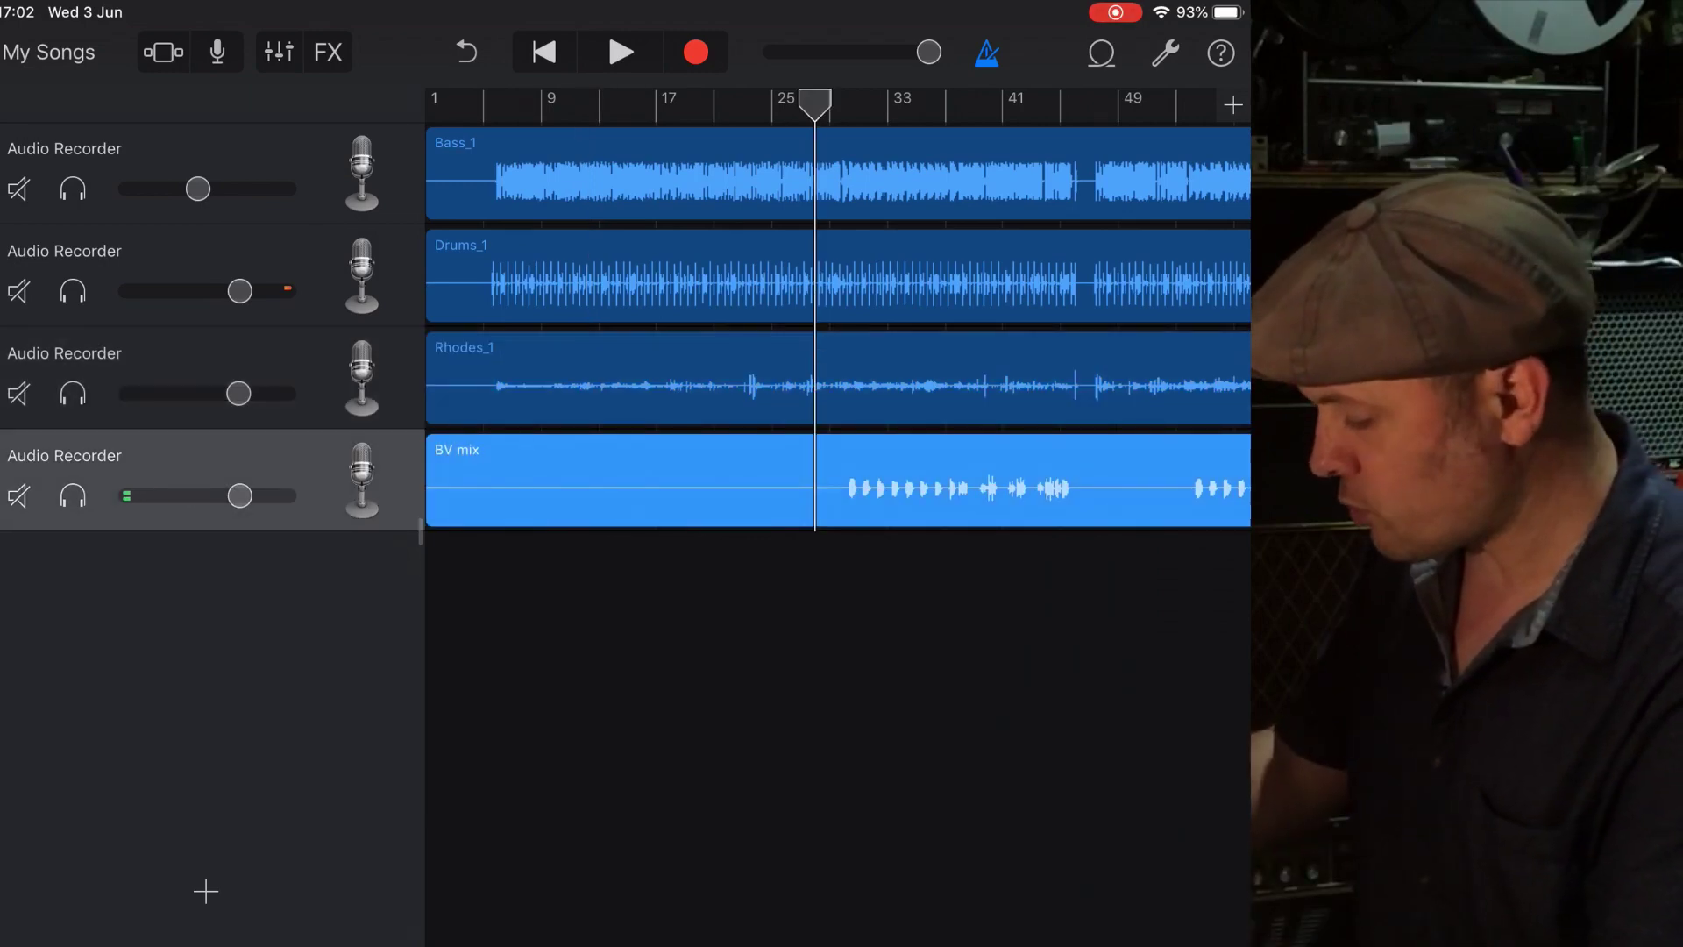
{"action": "key", "text": "space"}
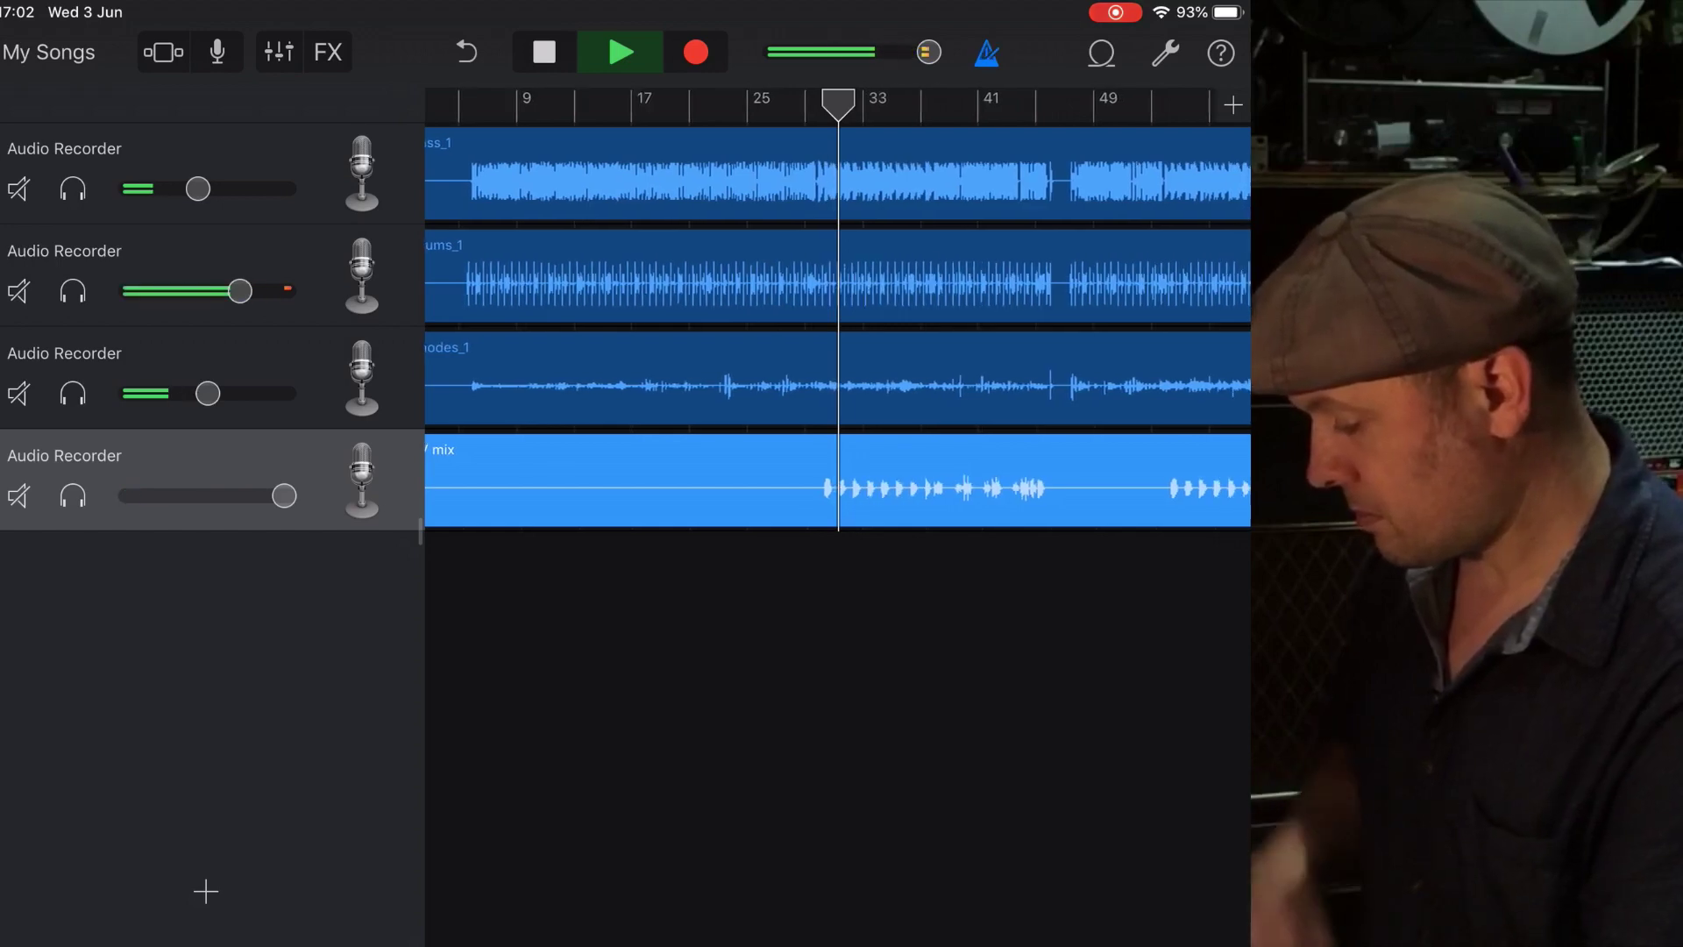
{"action": "key", "text": "space"}
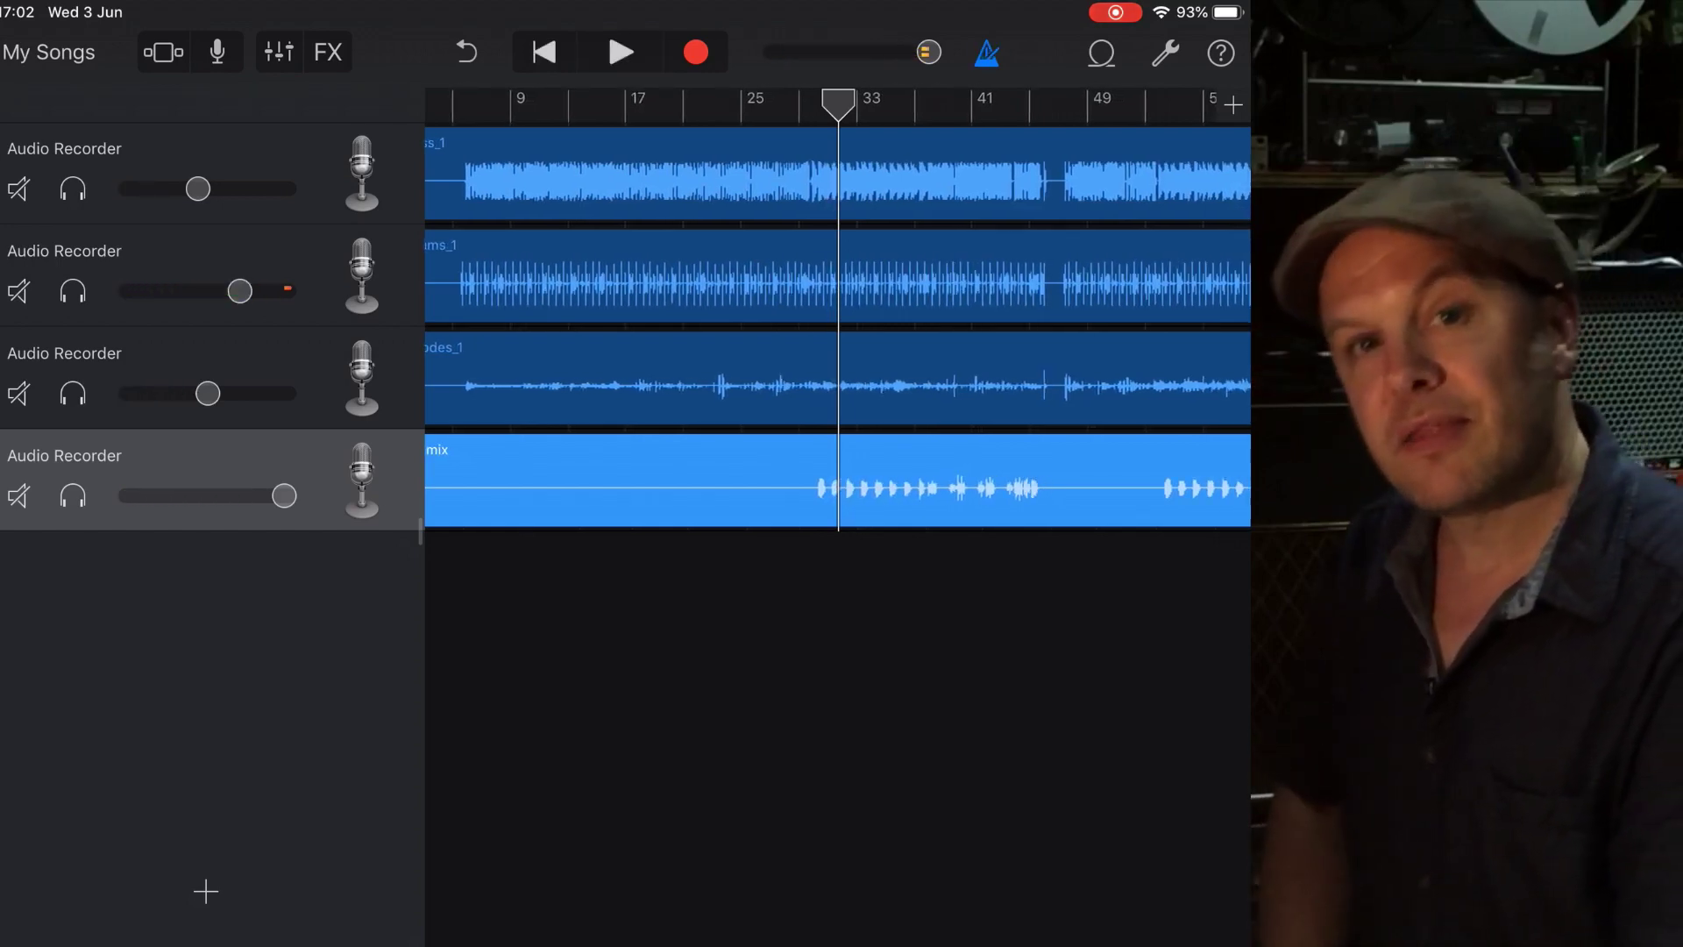